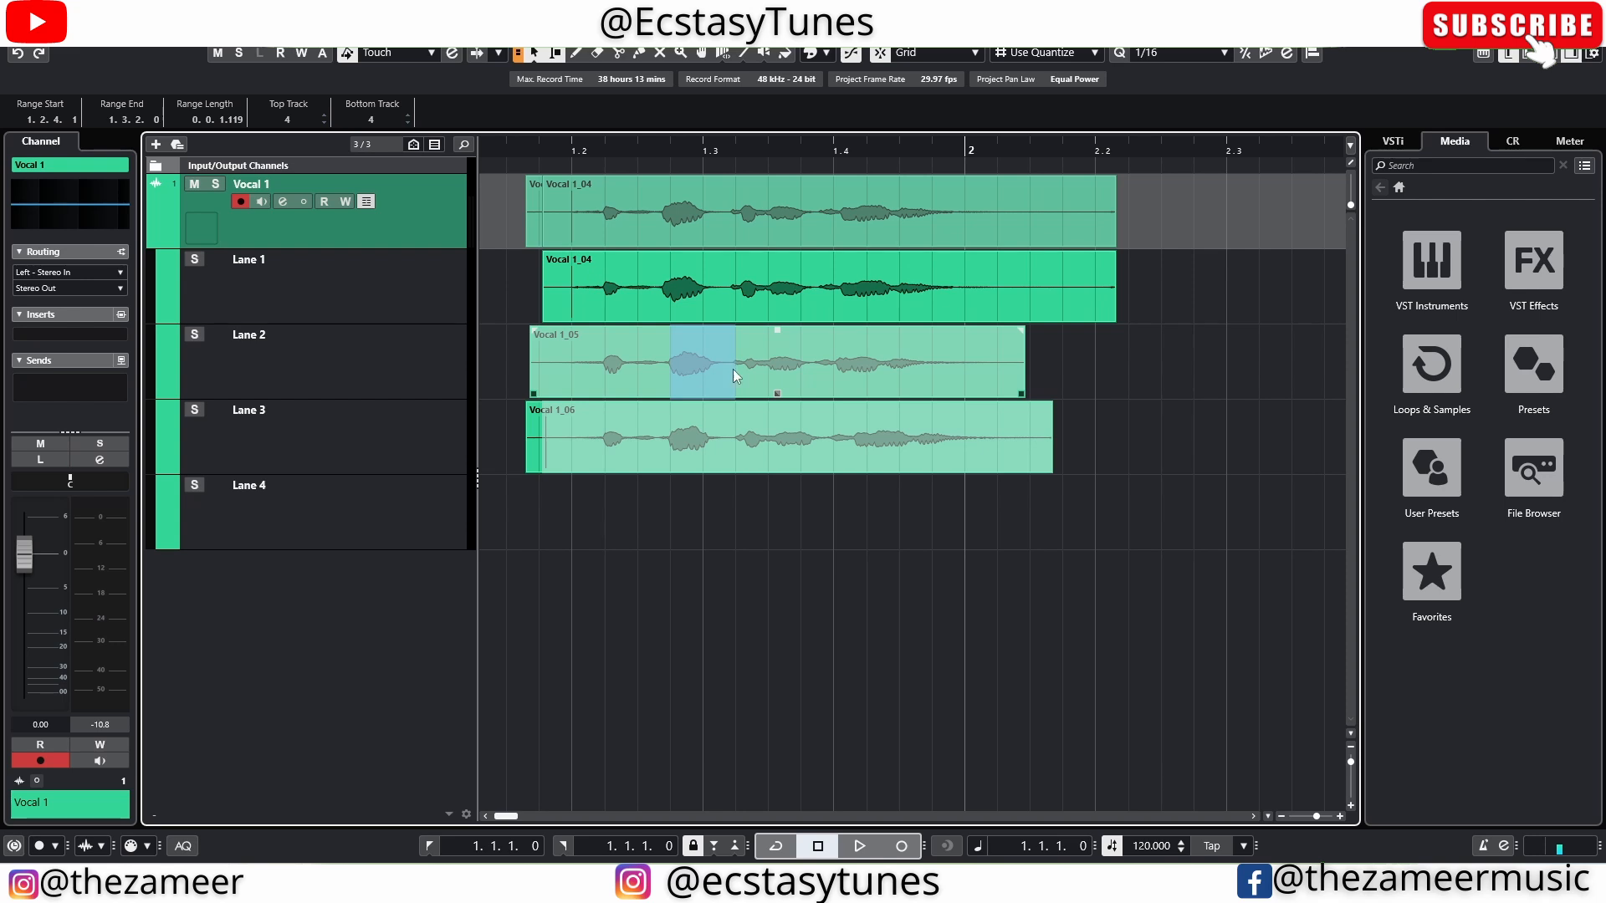
Step: With the Comp tool, promote the second word of the Lane 2 take into the comp and play back the result
right_click(733, 495)
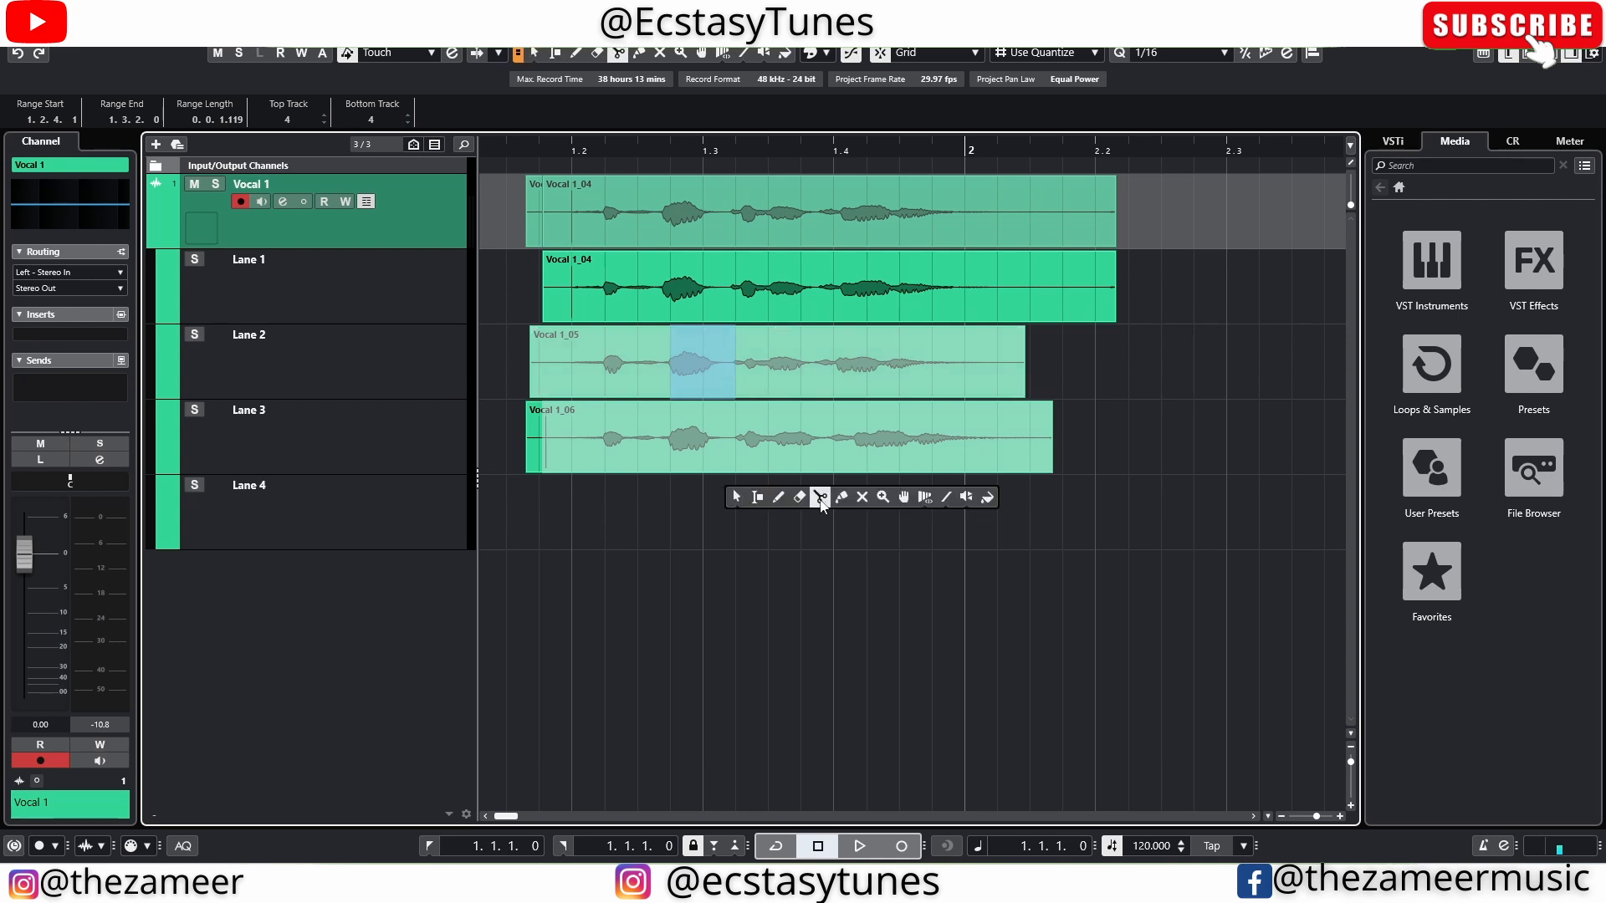
click(904, 498)
drag(645, 360, 737, 369)
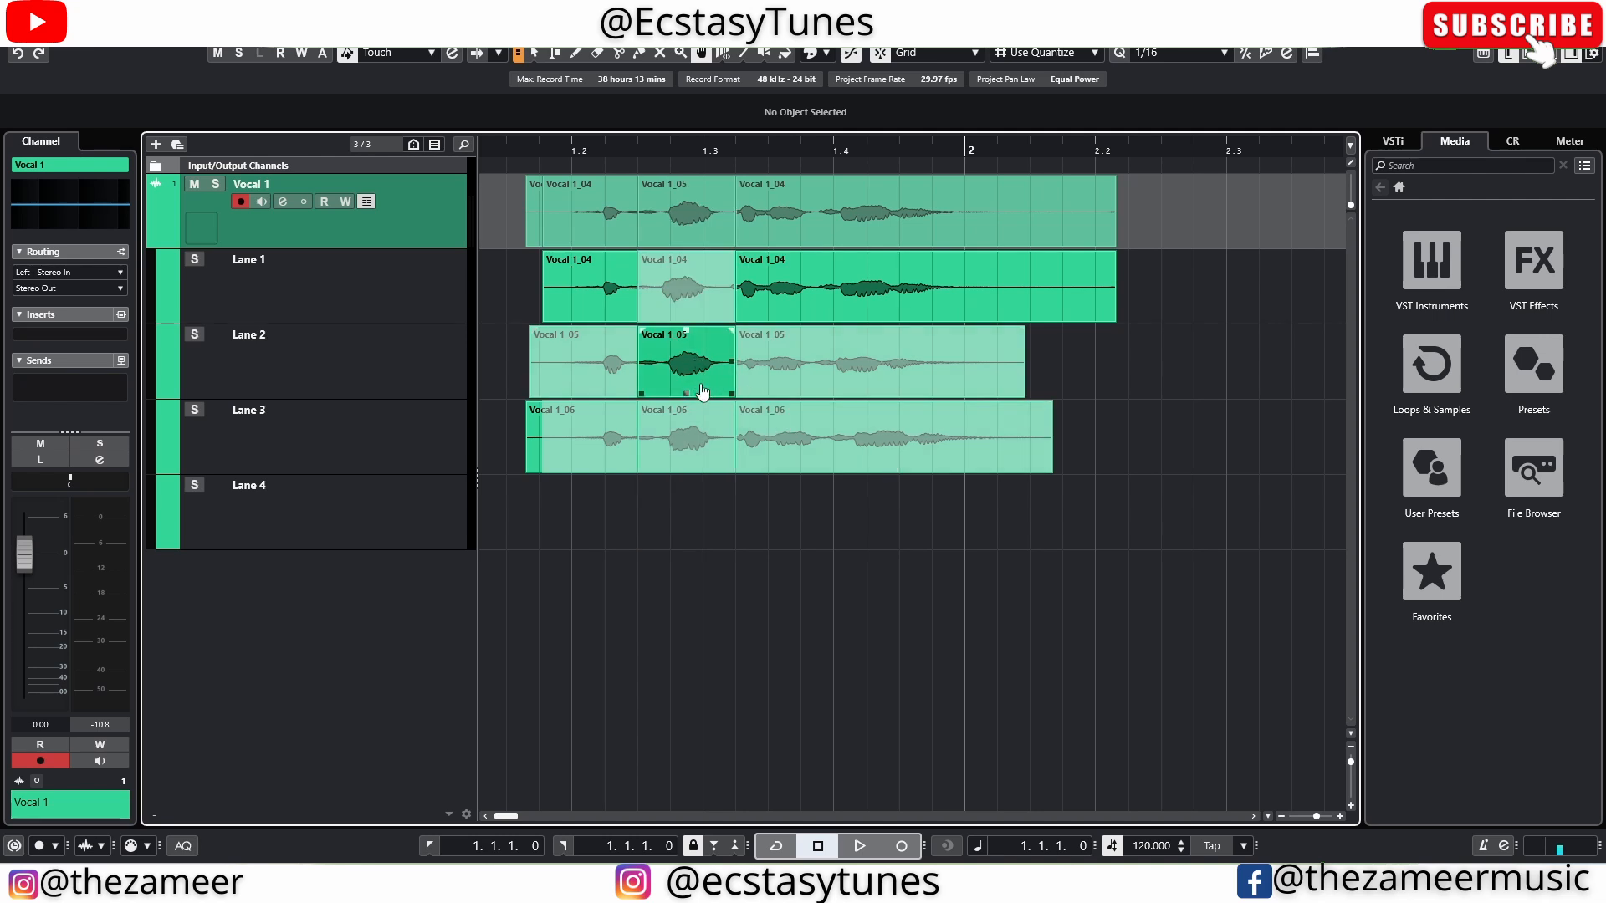
click(530, 146)
key(space)
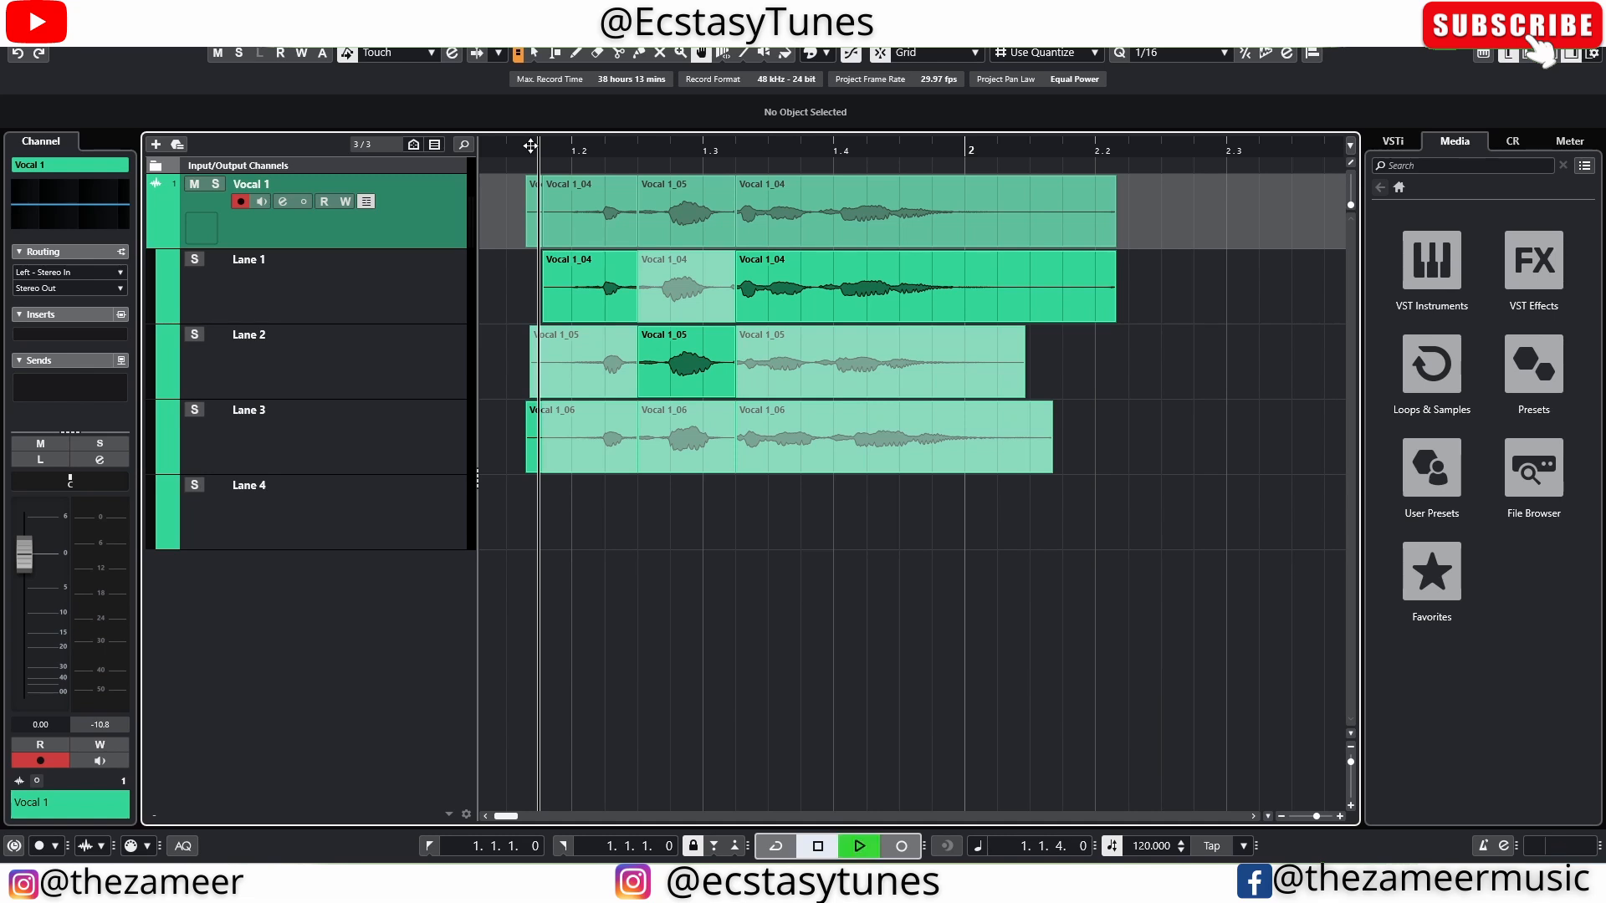
click(896, 335)
key(space)
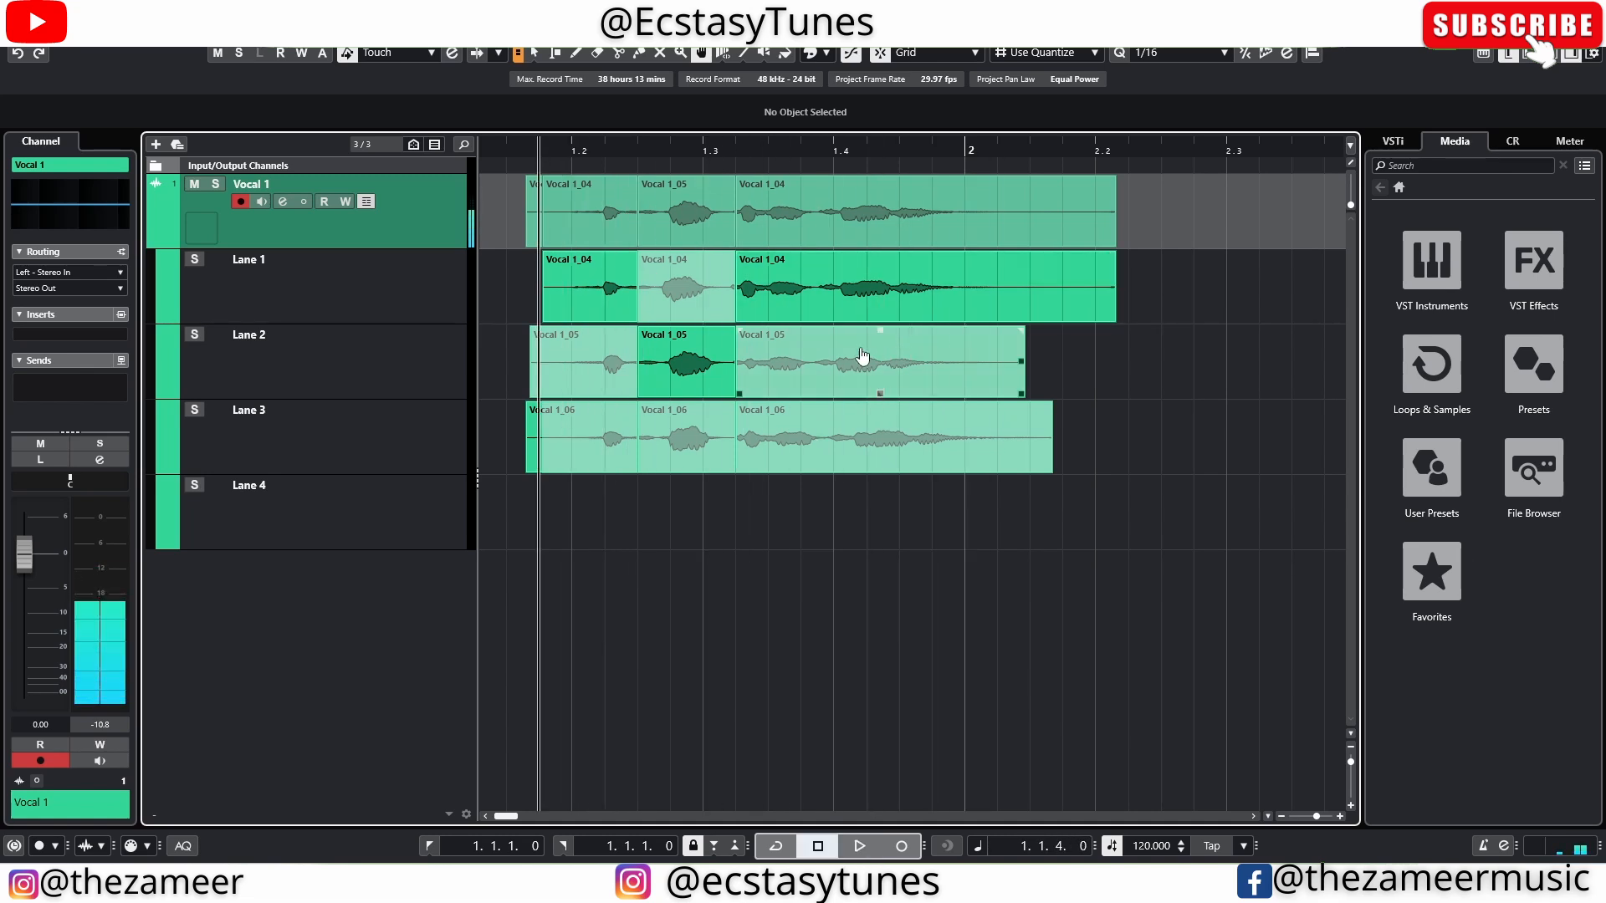
Step: Comp the last phrase ending at bar 2 from Lane 2 and audition the comp
drag(812, 353, 965, 354)
key(space)
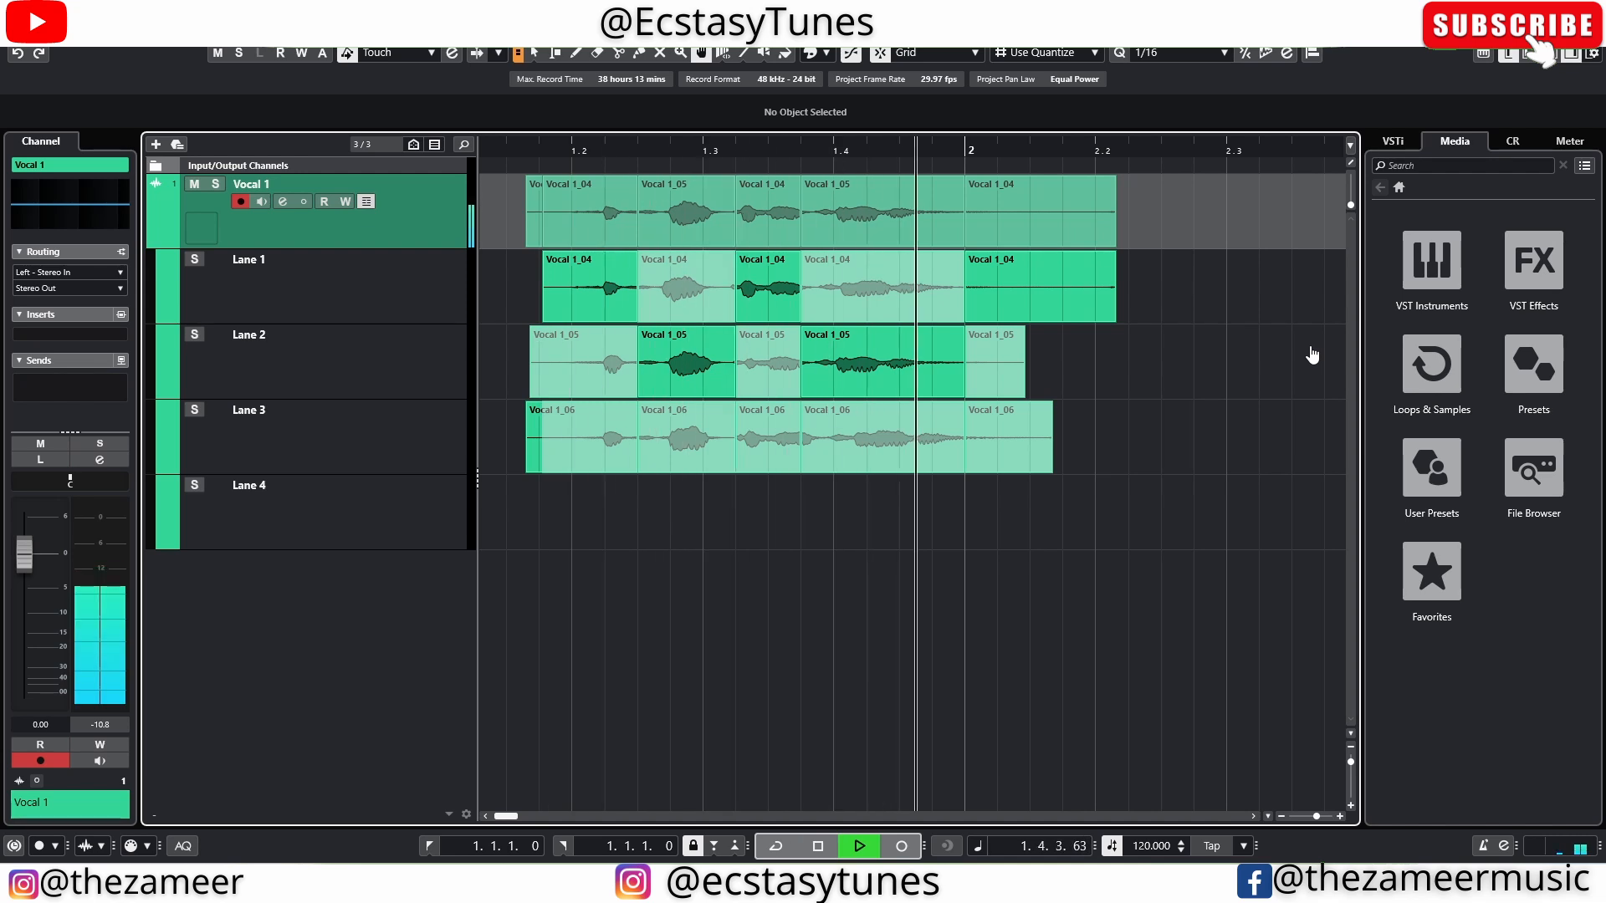
key(space)
Step: Switch the last phrase before bar 2 to the Lane 3 take and play back the comp
click(865, 444)
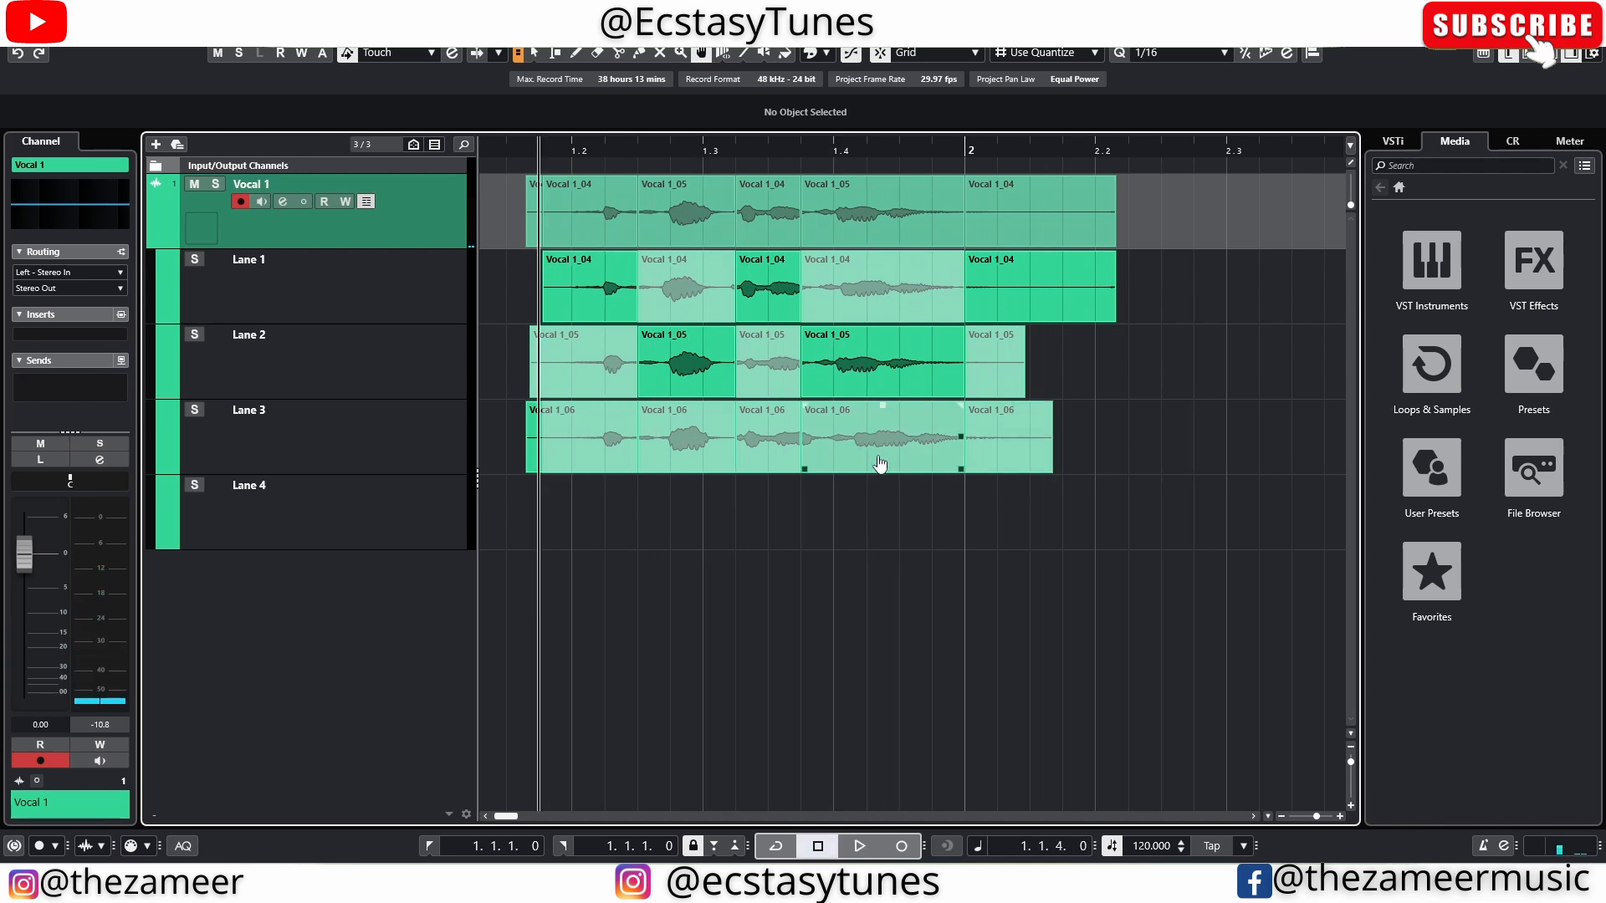
click(880, 464)
key(space)
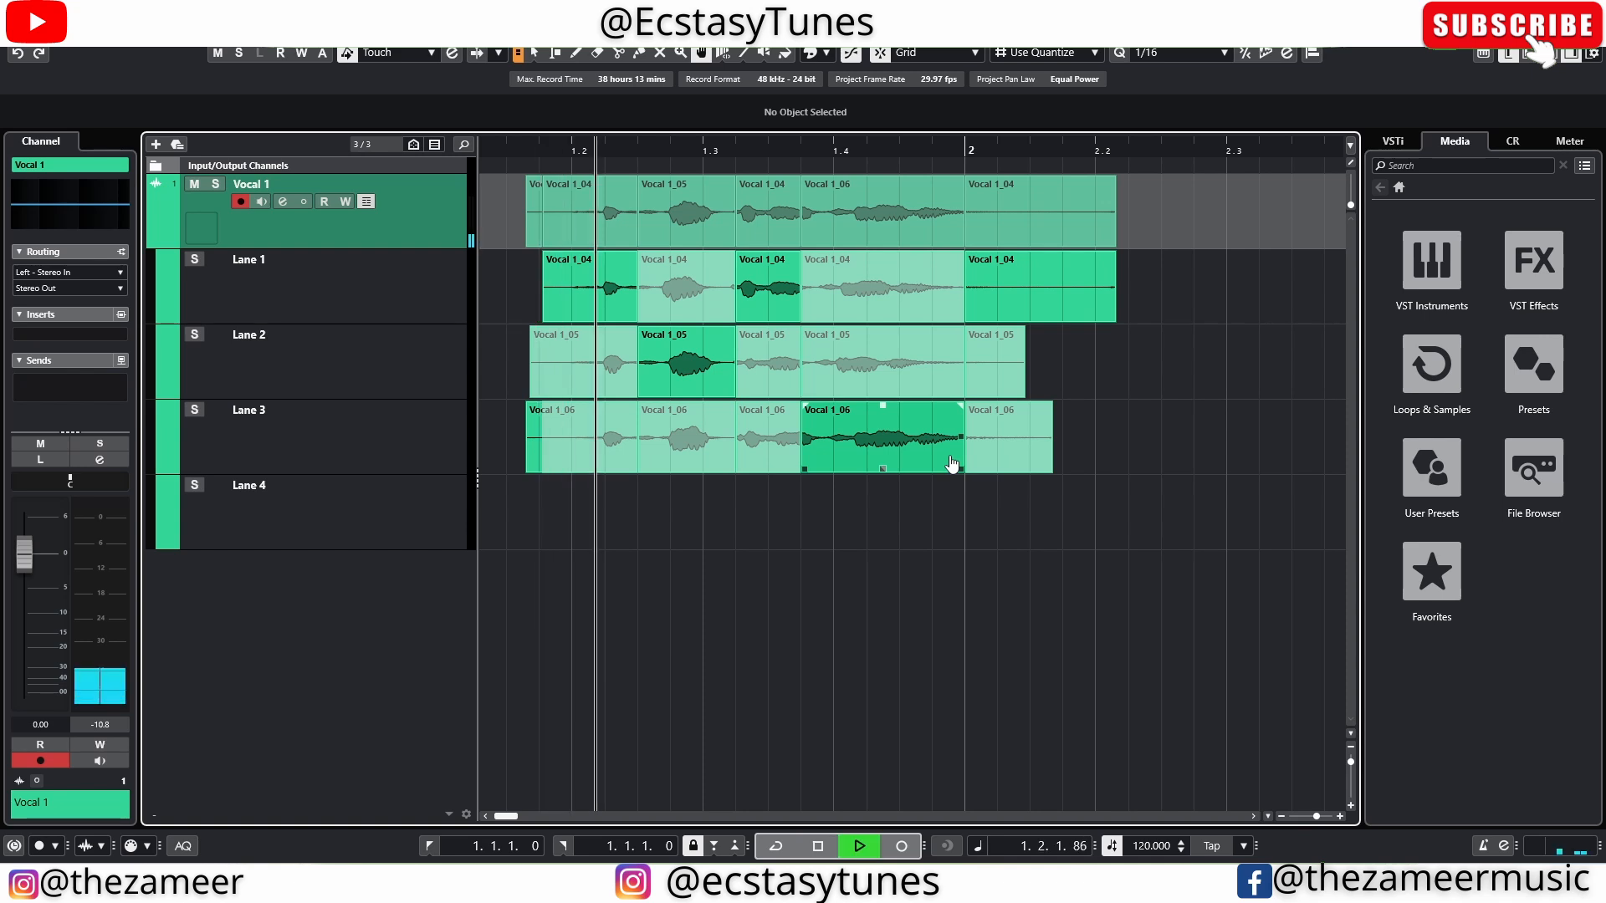
key(space)
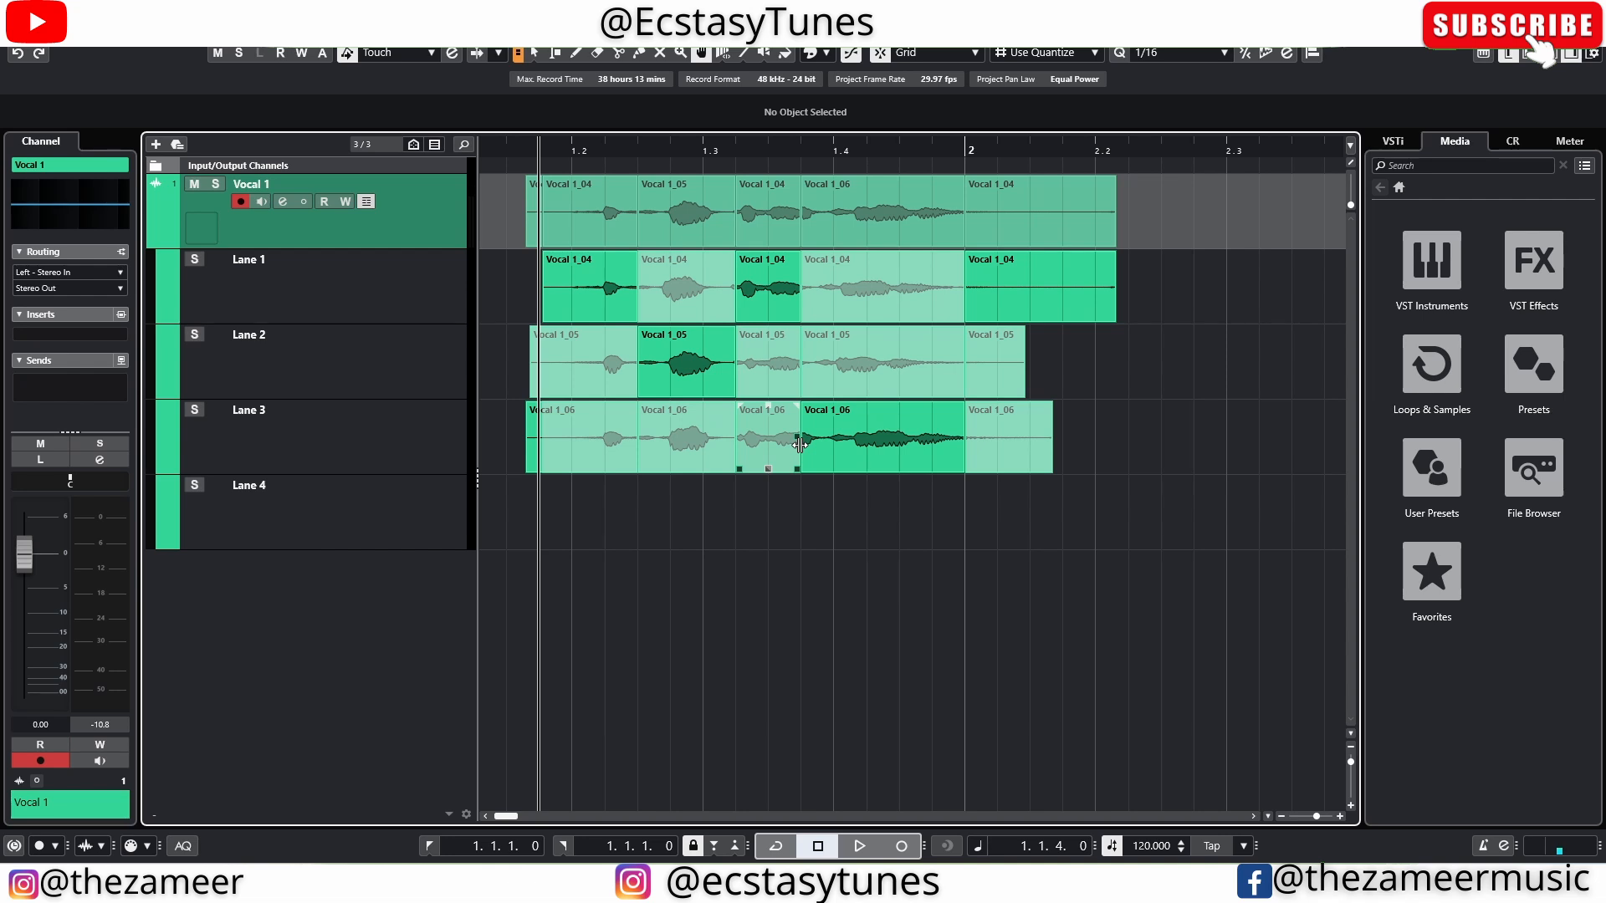
Step: Move the start boundary of the active Lane 3 section to beat 1.4 and play back the comp
drag(800, 444, 827, 448)
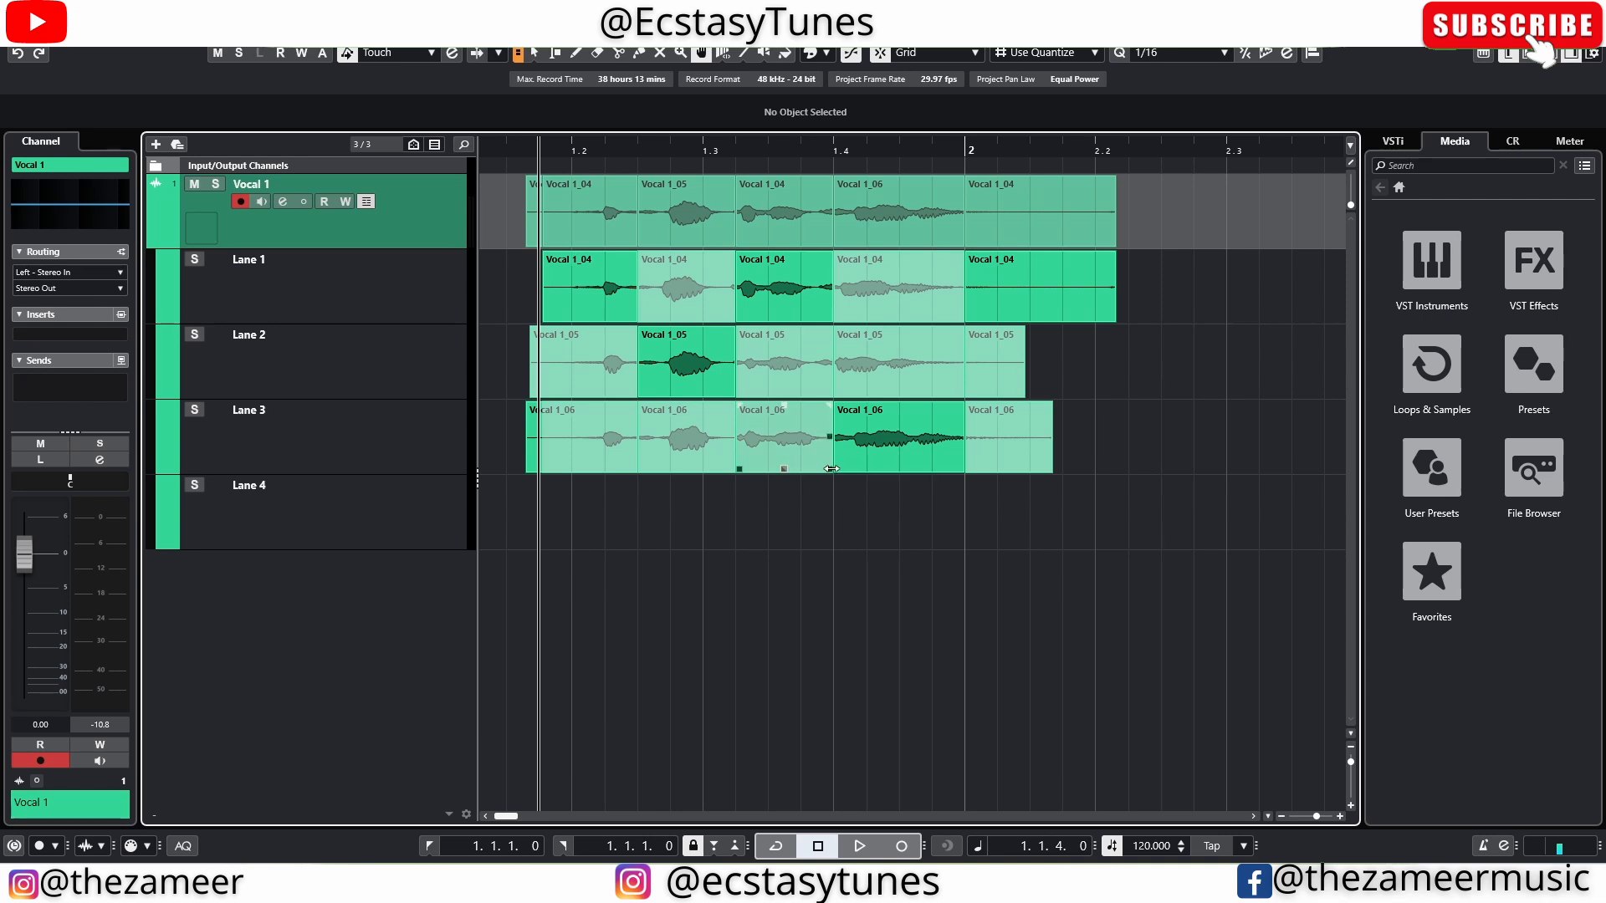
key(space)
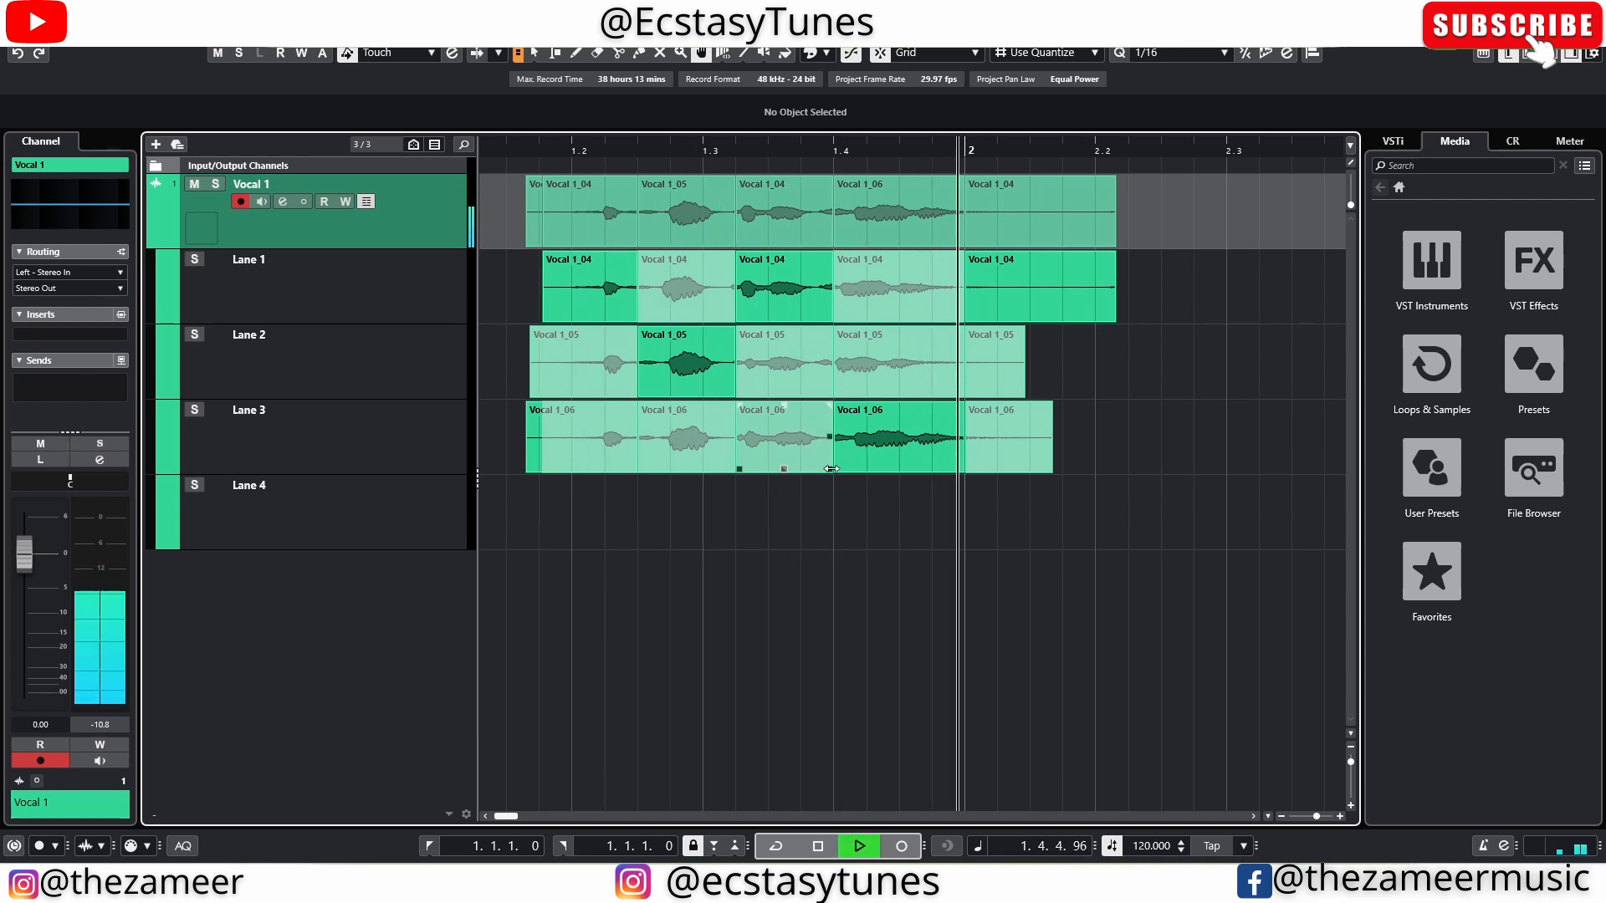
key(space)
click(647, 335)
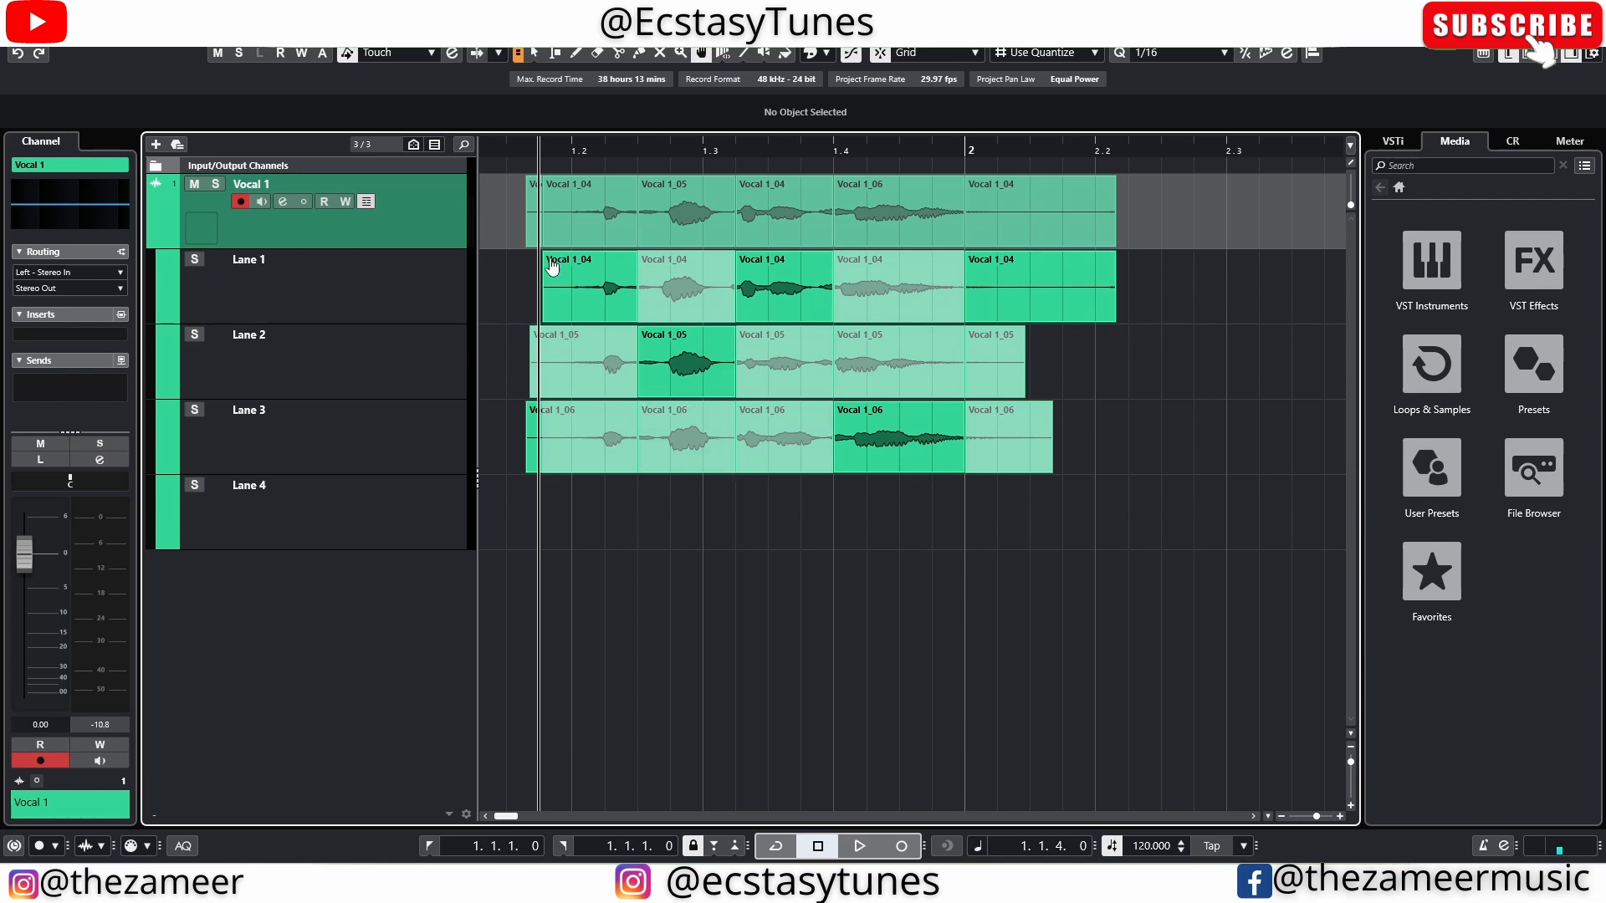
Step: Undo all the comping edits so that the three takes are whole again
key(ctrl+z)
key(ctrl+z)
key(ctrl+z)
key(ctrl+z)
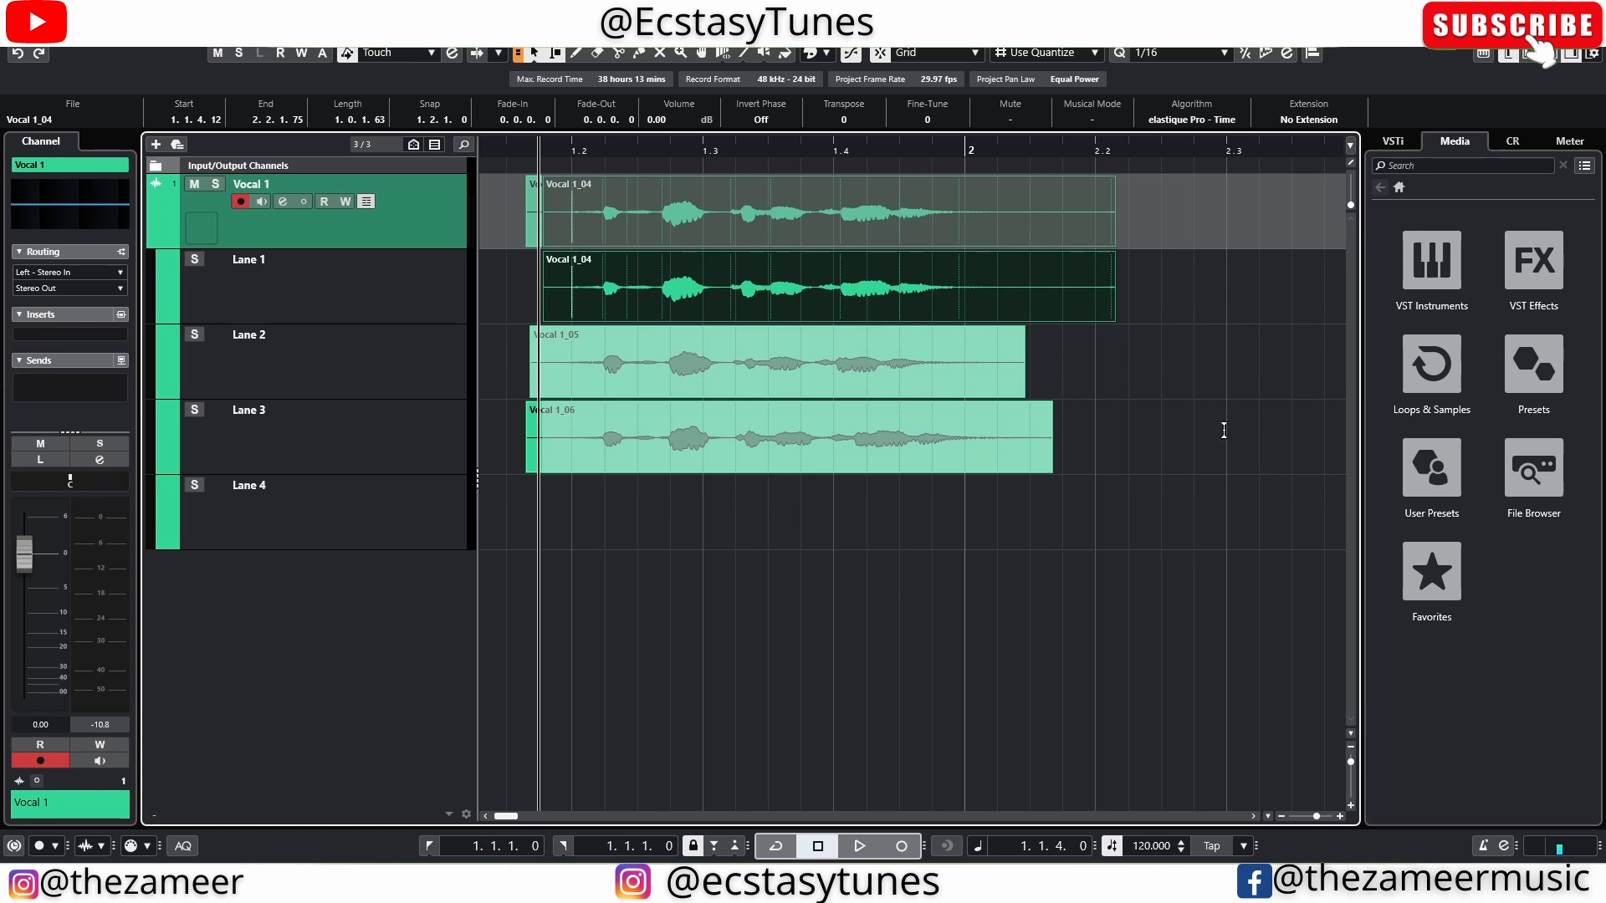
Step: Color the Lane 1 take red and the Lane 2 take blue
click(830, 55)
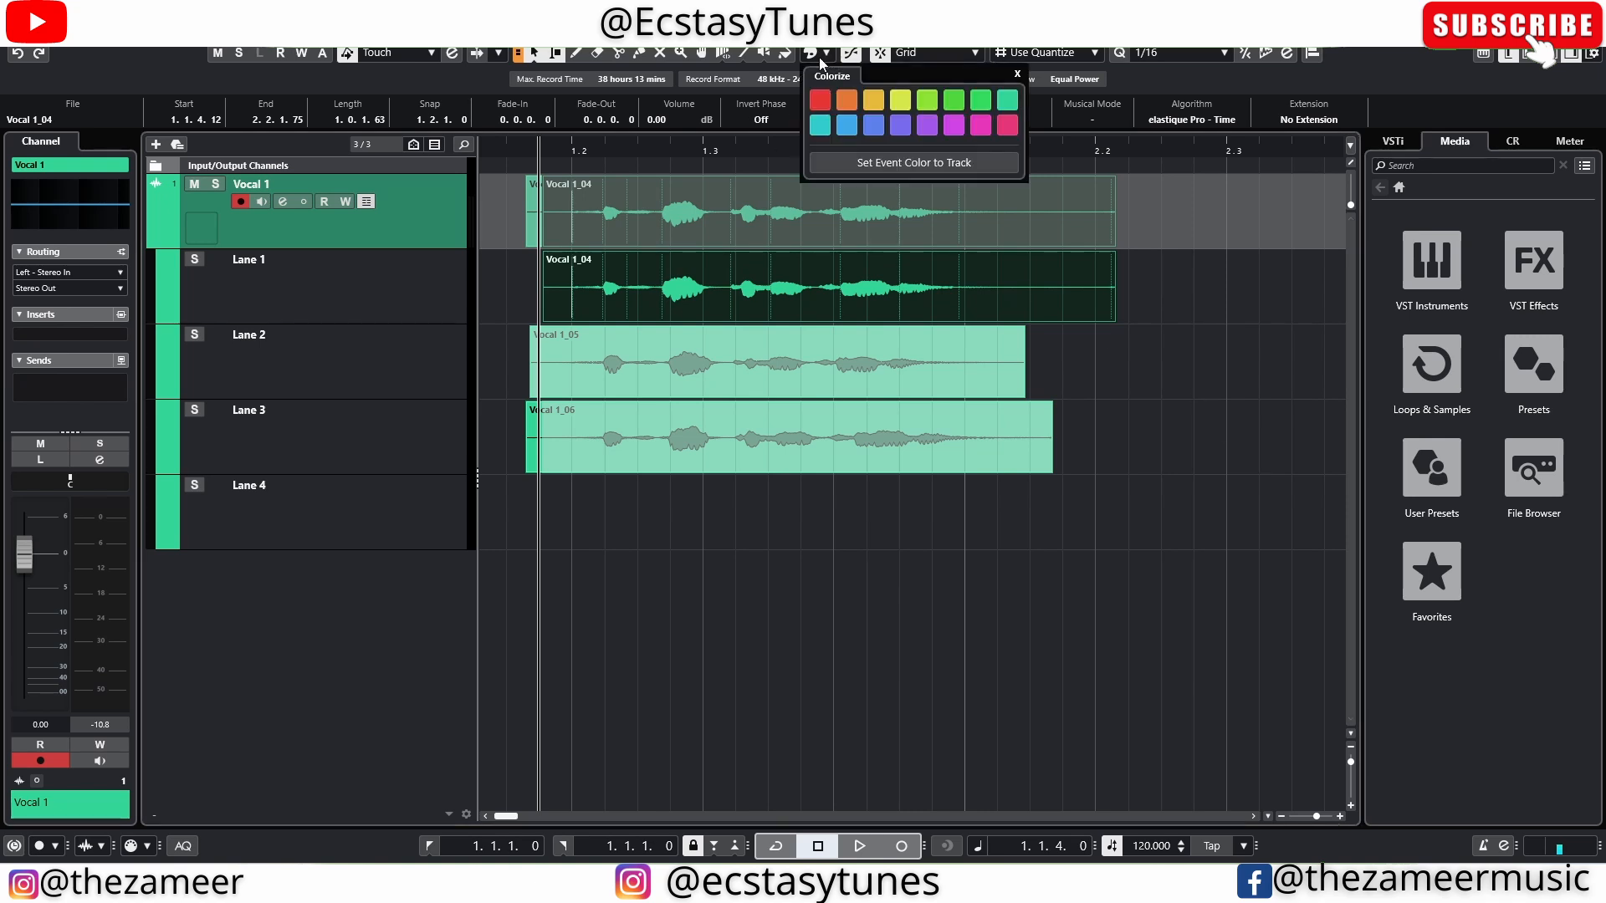
click(827, 103)
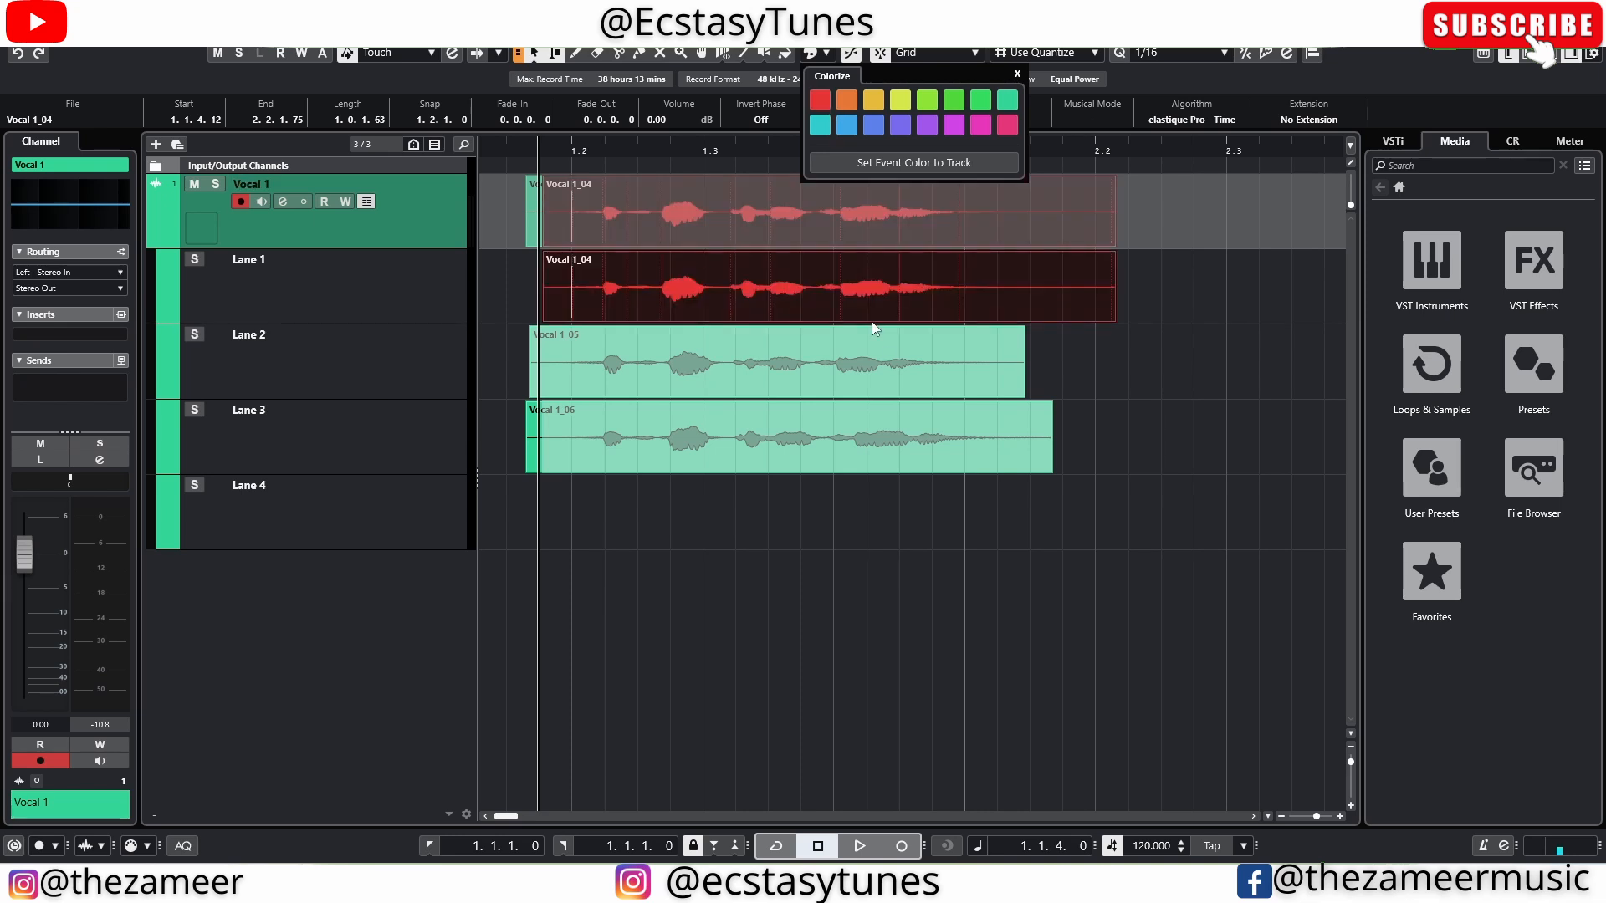
click(895, 381)
click(895, 381)
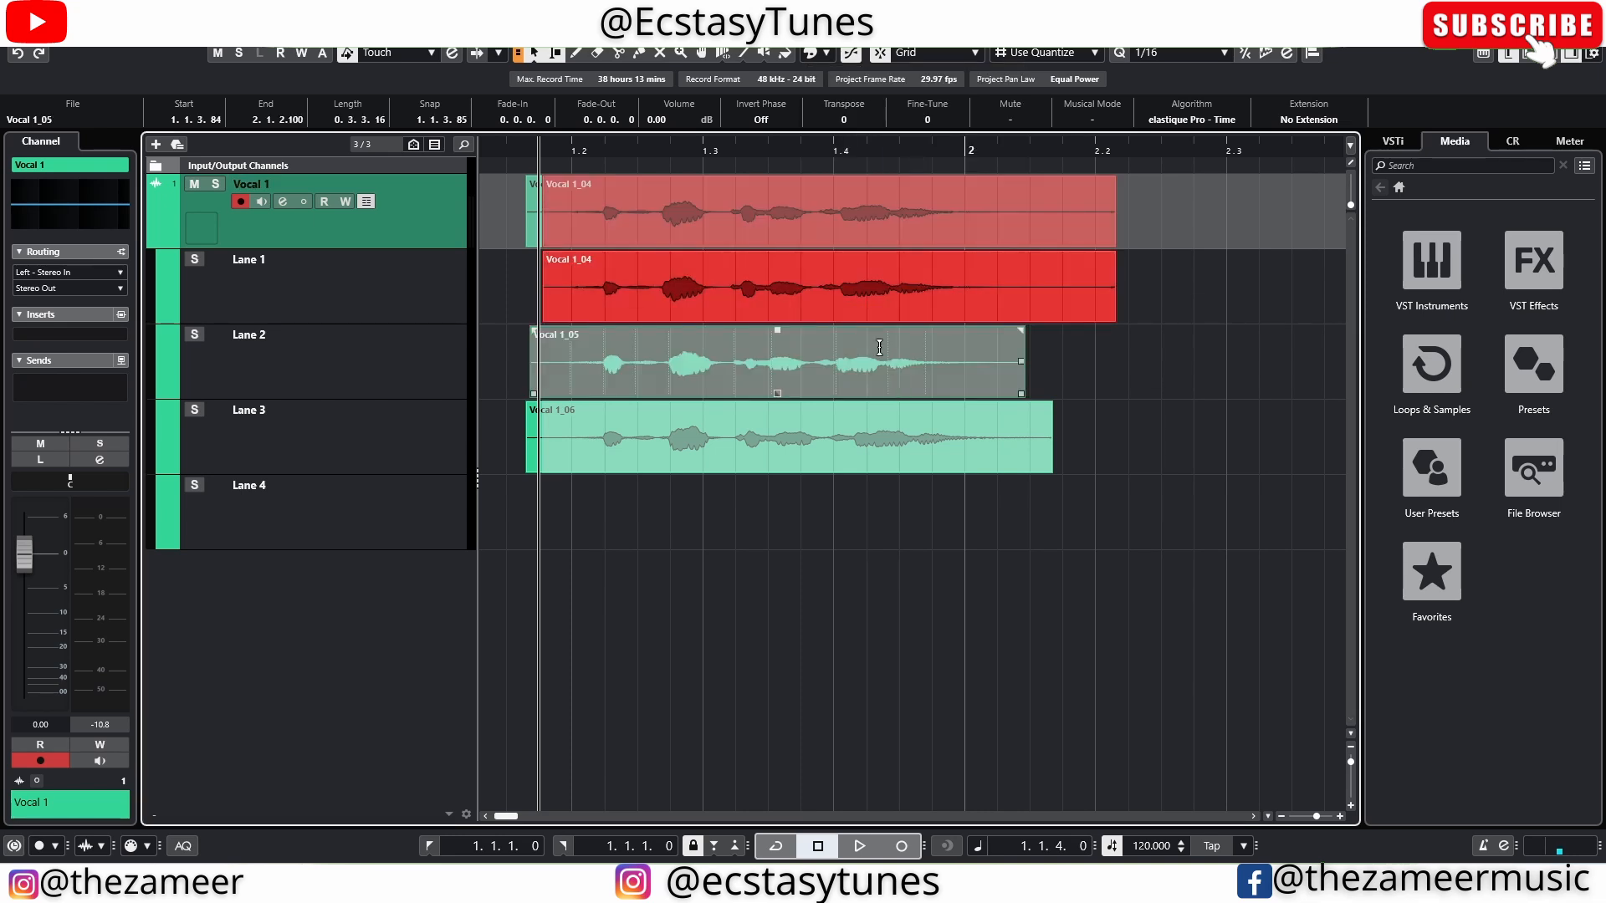
click(817, 53)
click(873, 125)
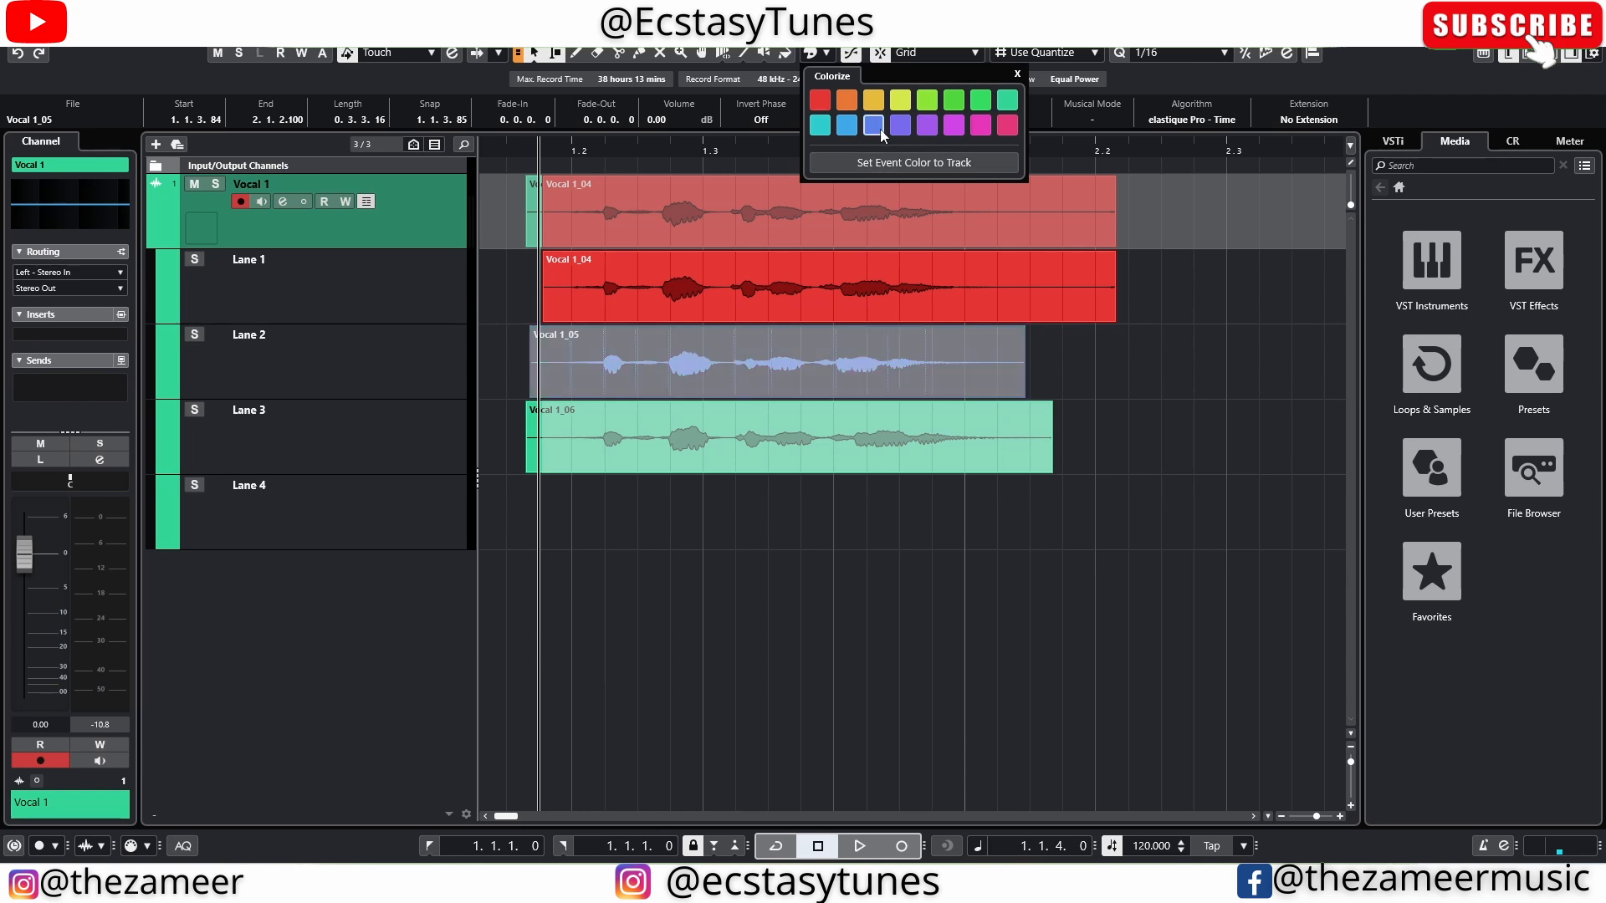
click(929, 441)
click(1196, 352)
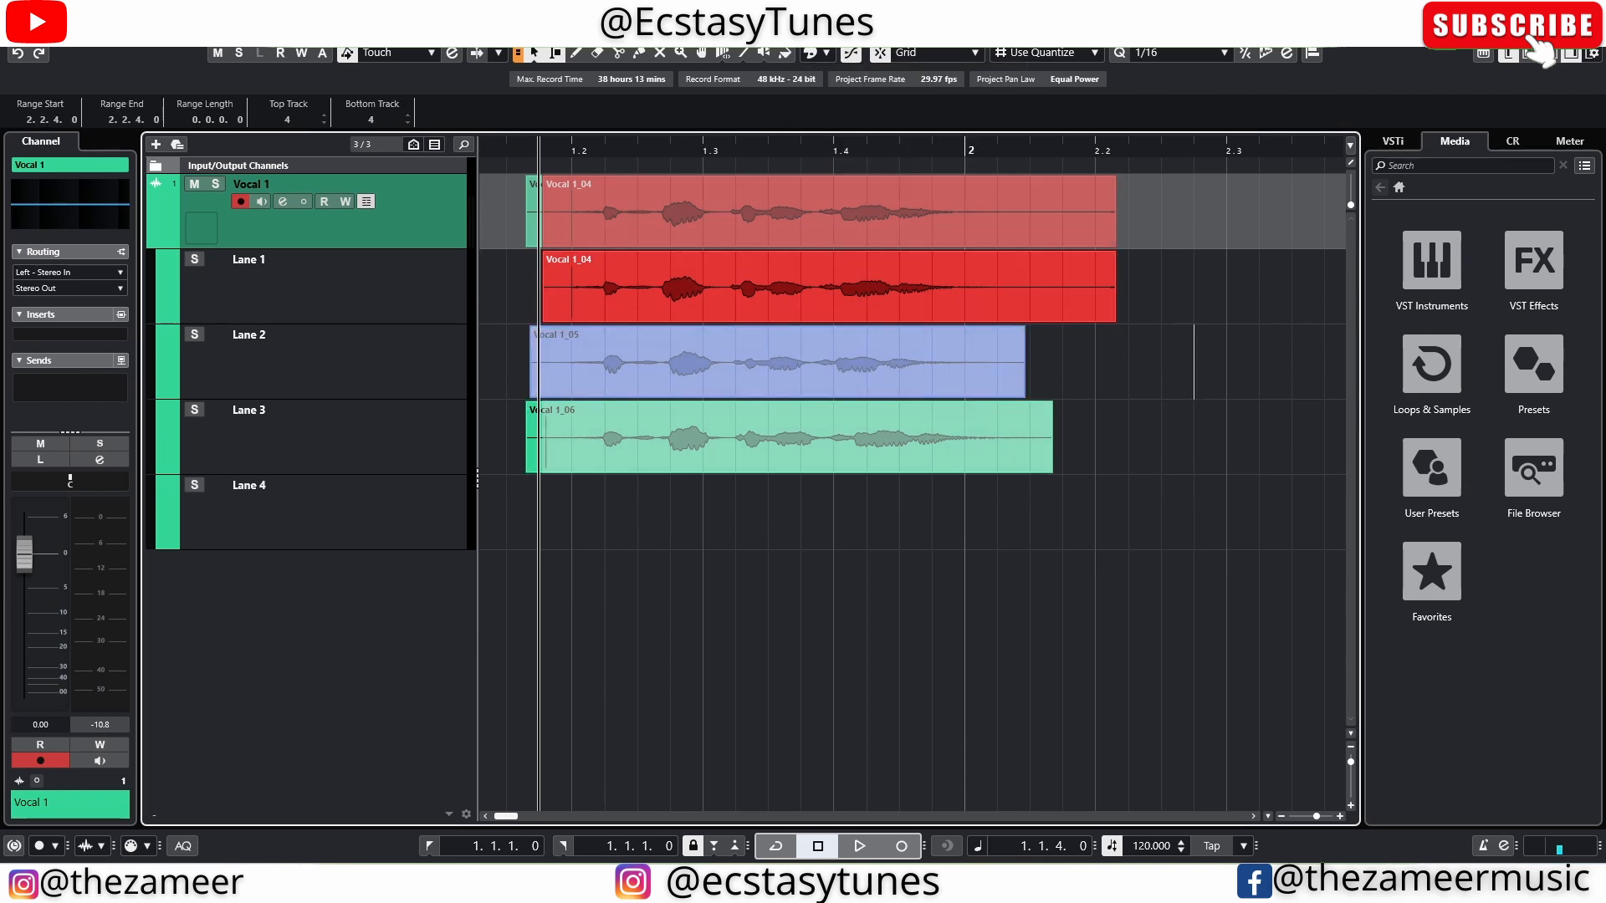
Step: With the Color tool, color the Lane 1 take teal green, the Lane 2 take lime green and the Lane 3 take orange
click(785, 53)
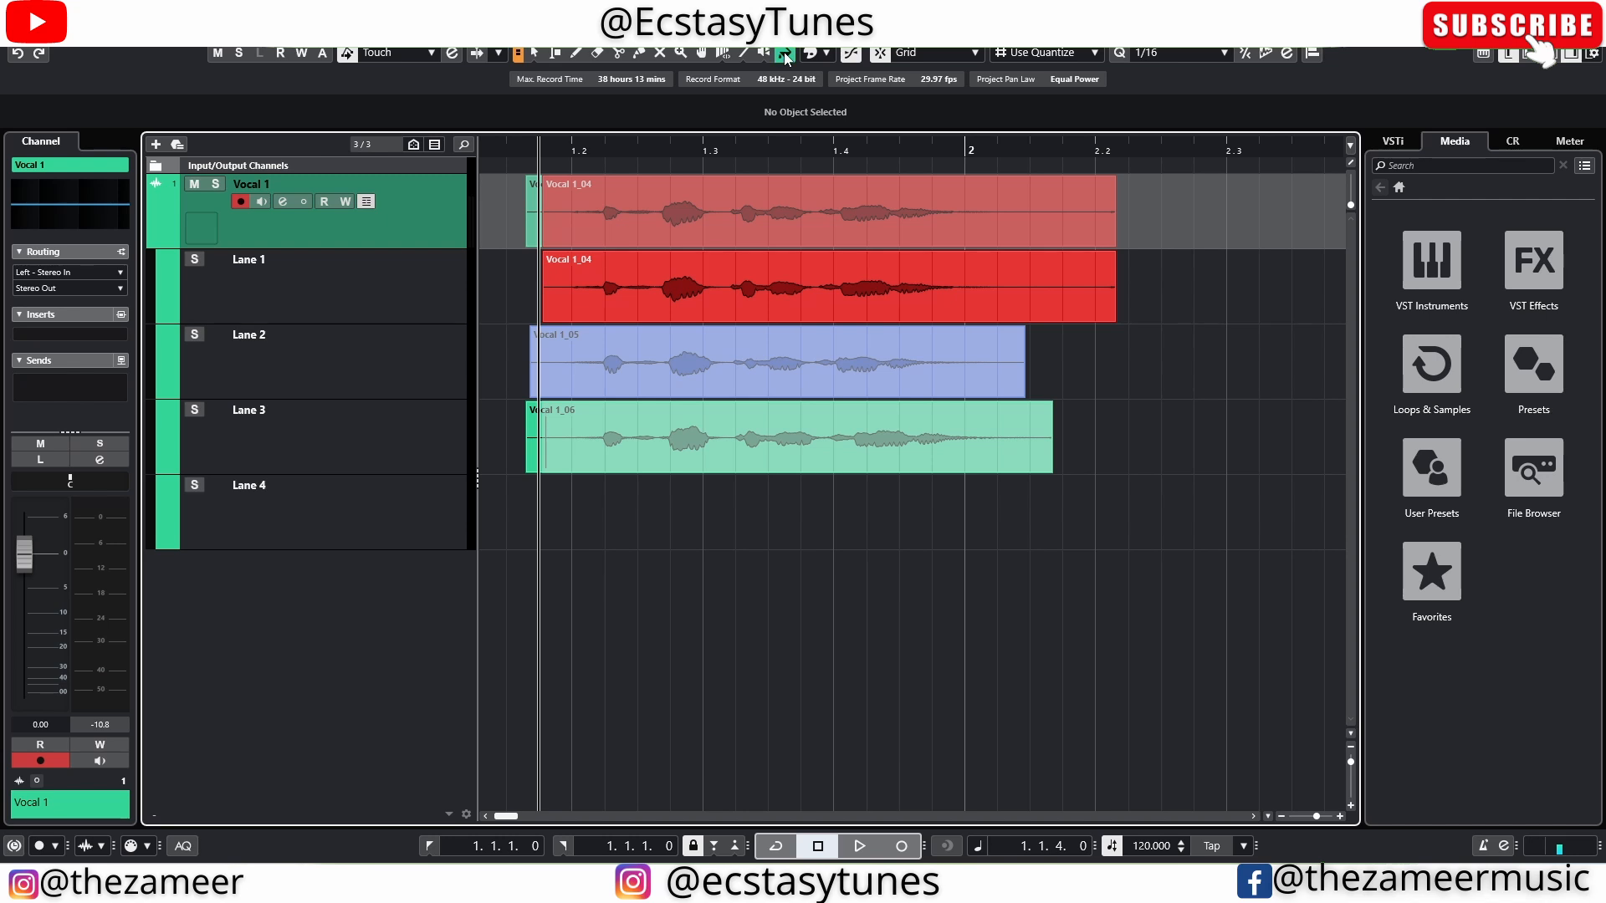
click(842, 294)
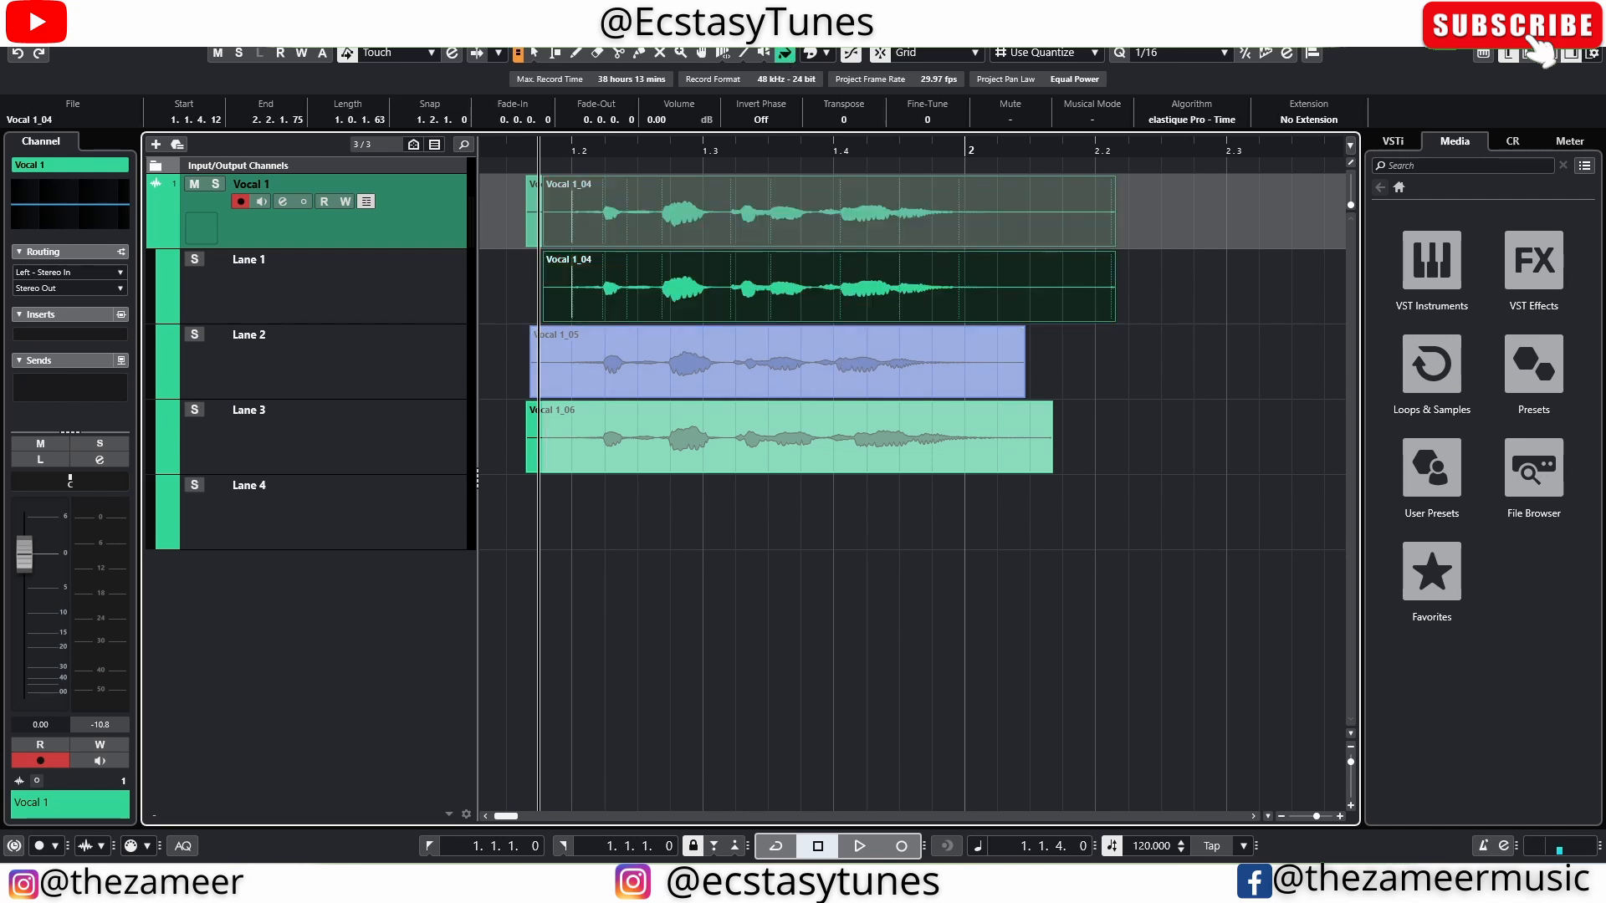
scroll(780, 58, up, 3)
click(872, 356)
scroll(784, 57, up, 3)
click(891, 428)
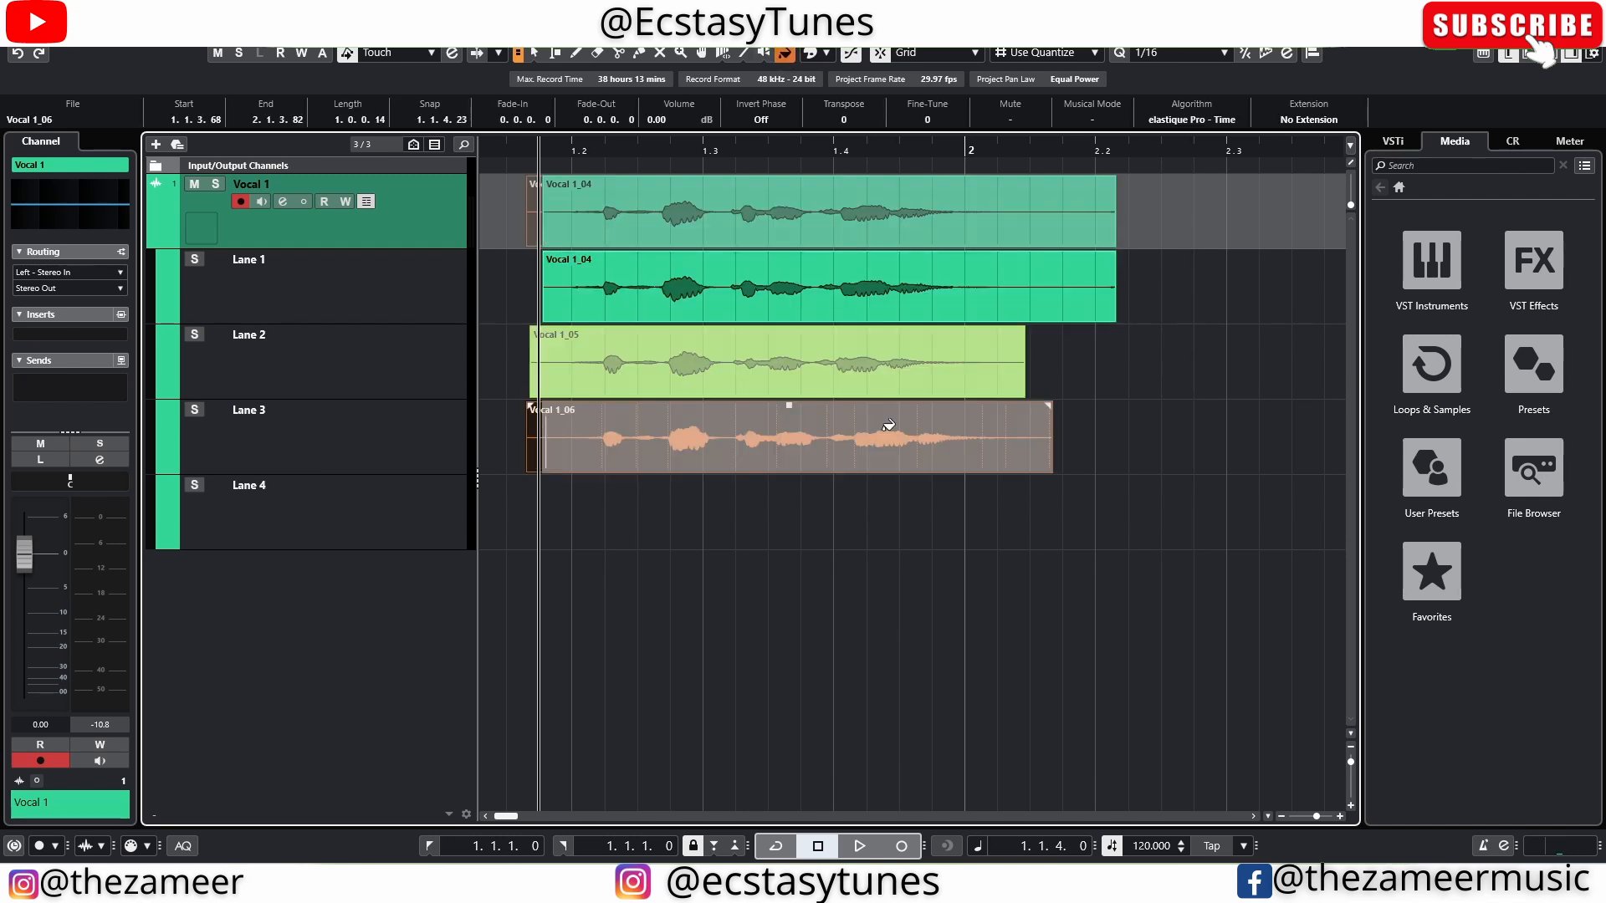
key(1)
click(1095, 442)
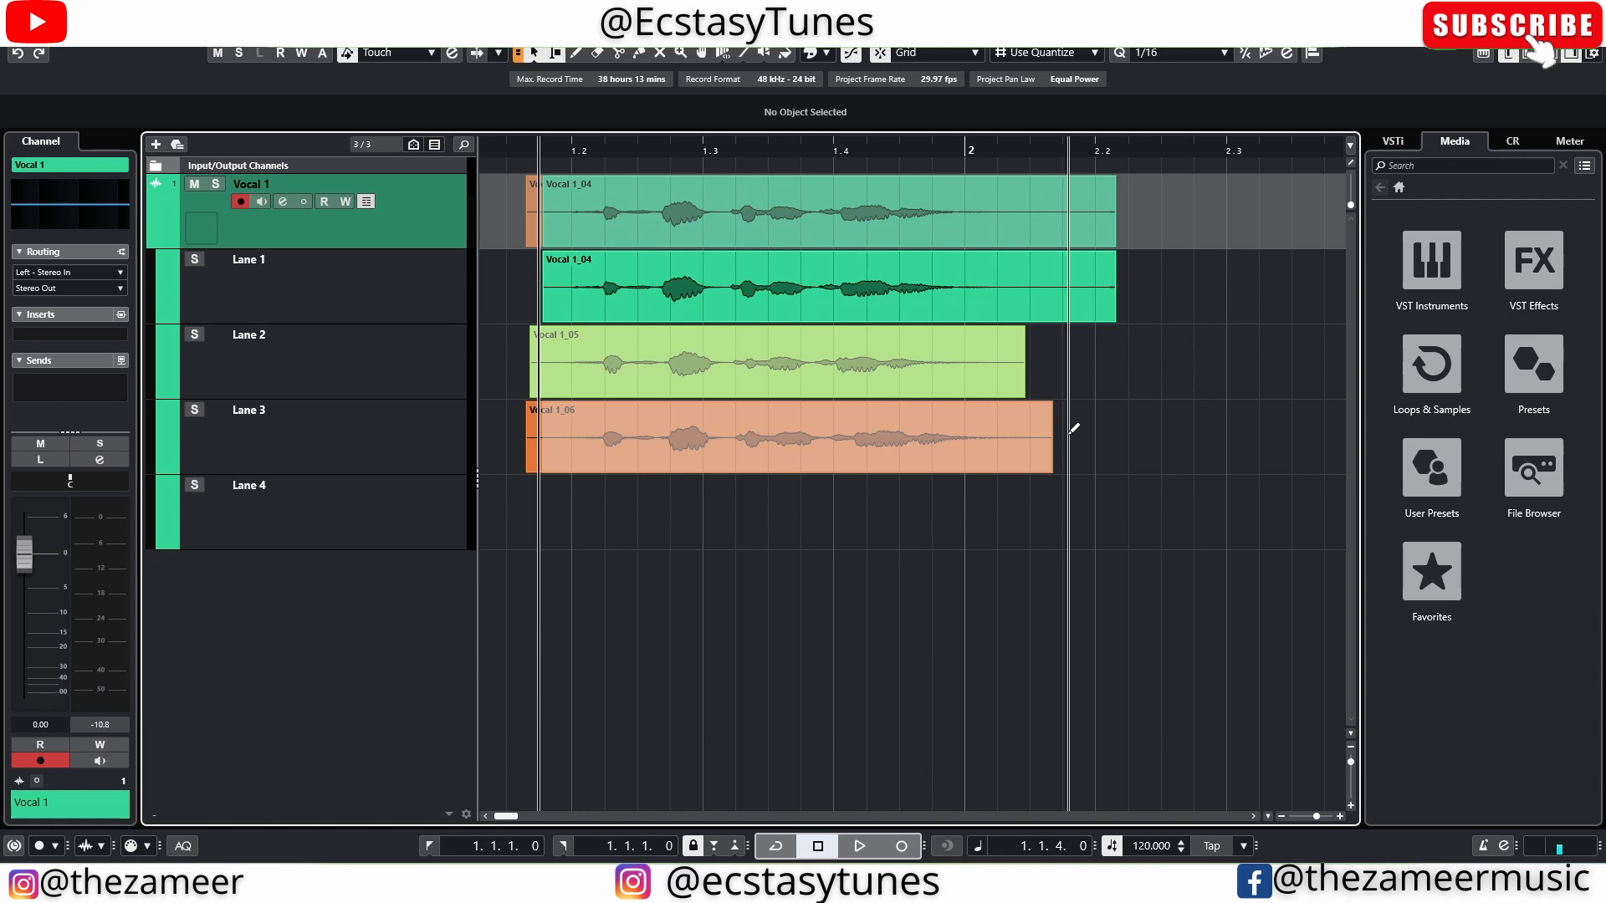
Step: Recolor the Lane 3 take yellow with the Color tool
key(F9)
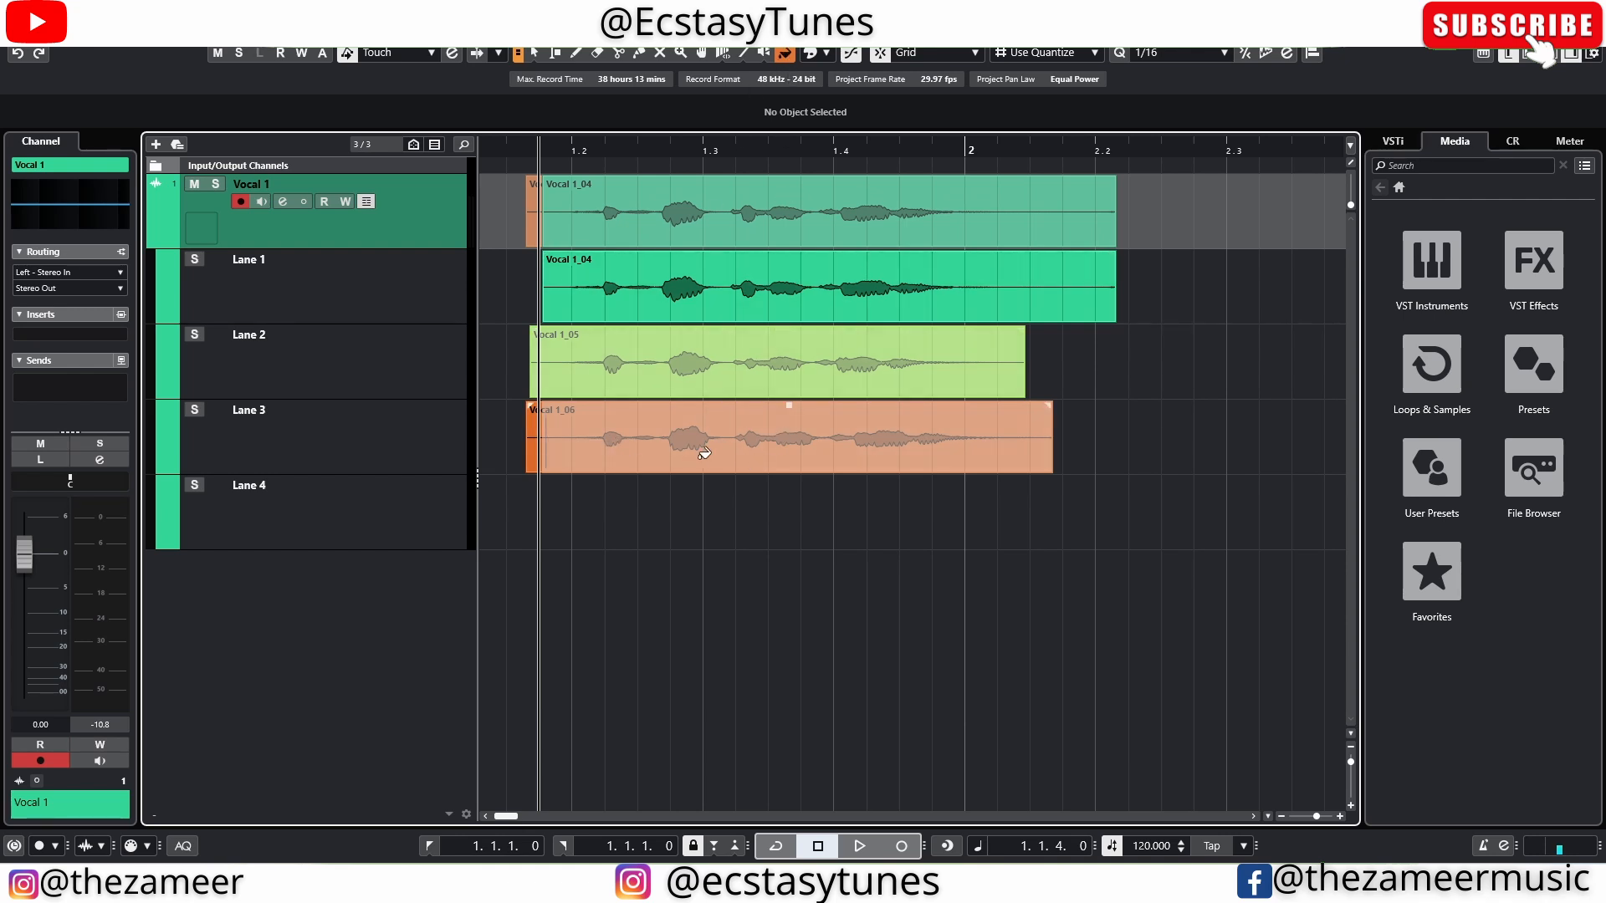
click(755, 445)
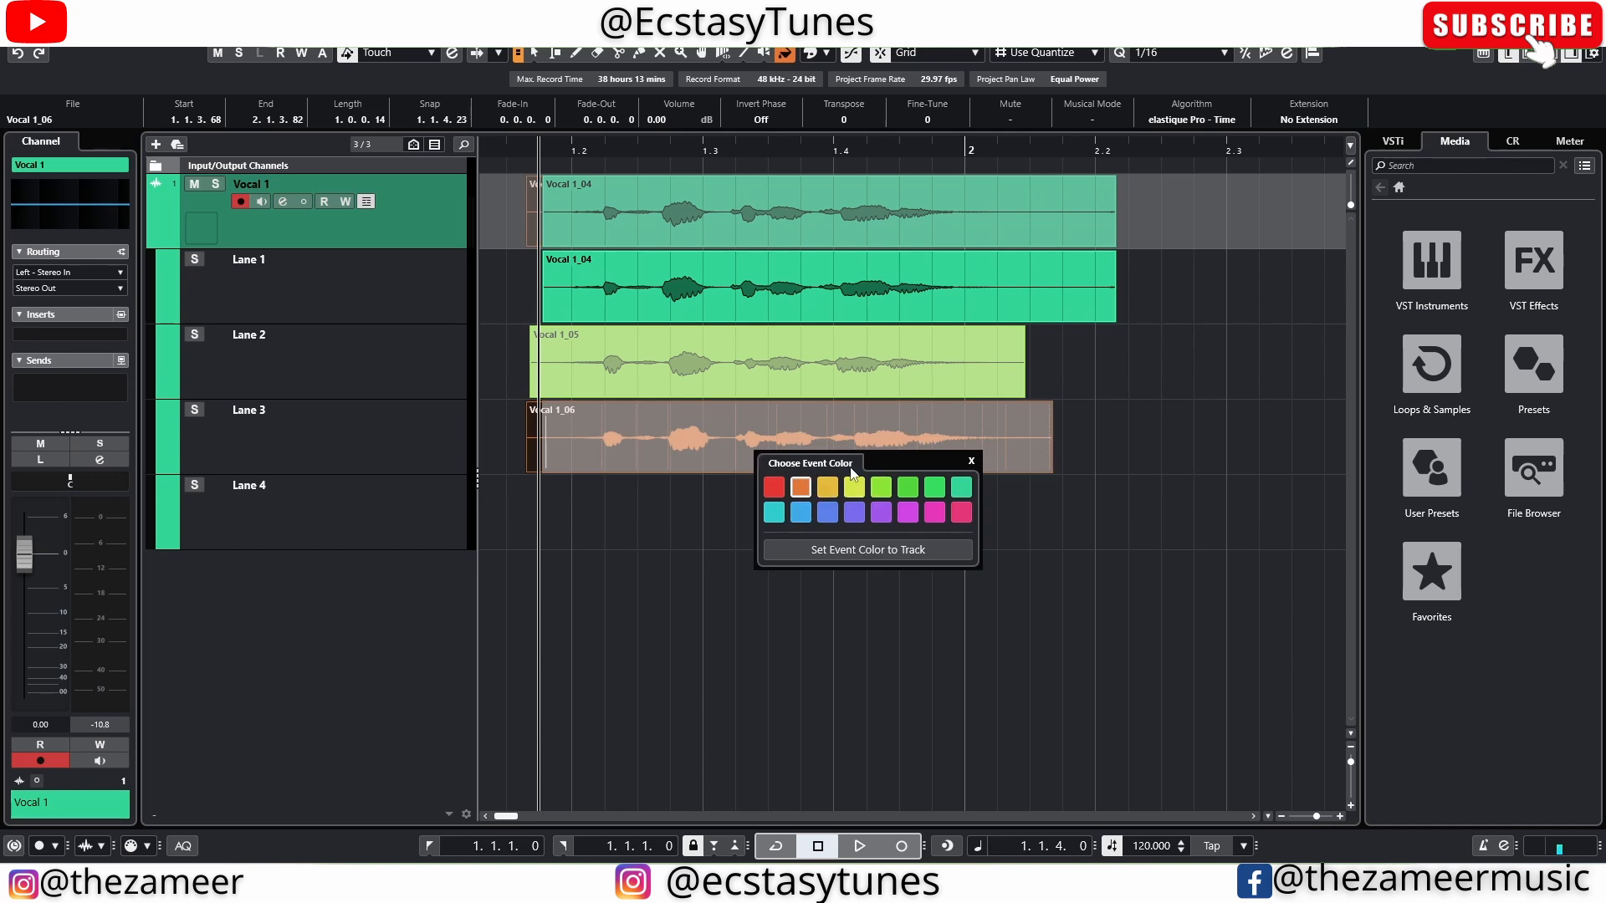
click(861, 491)
Step: Recolor the Lane 2 take magenta purple and the Lane 1 take pink
click(690, 382)
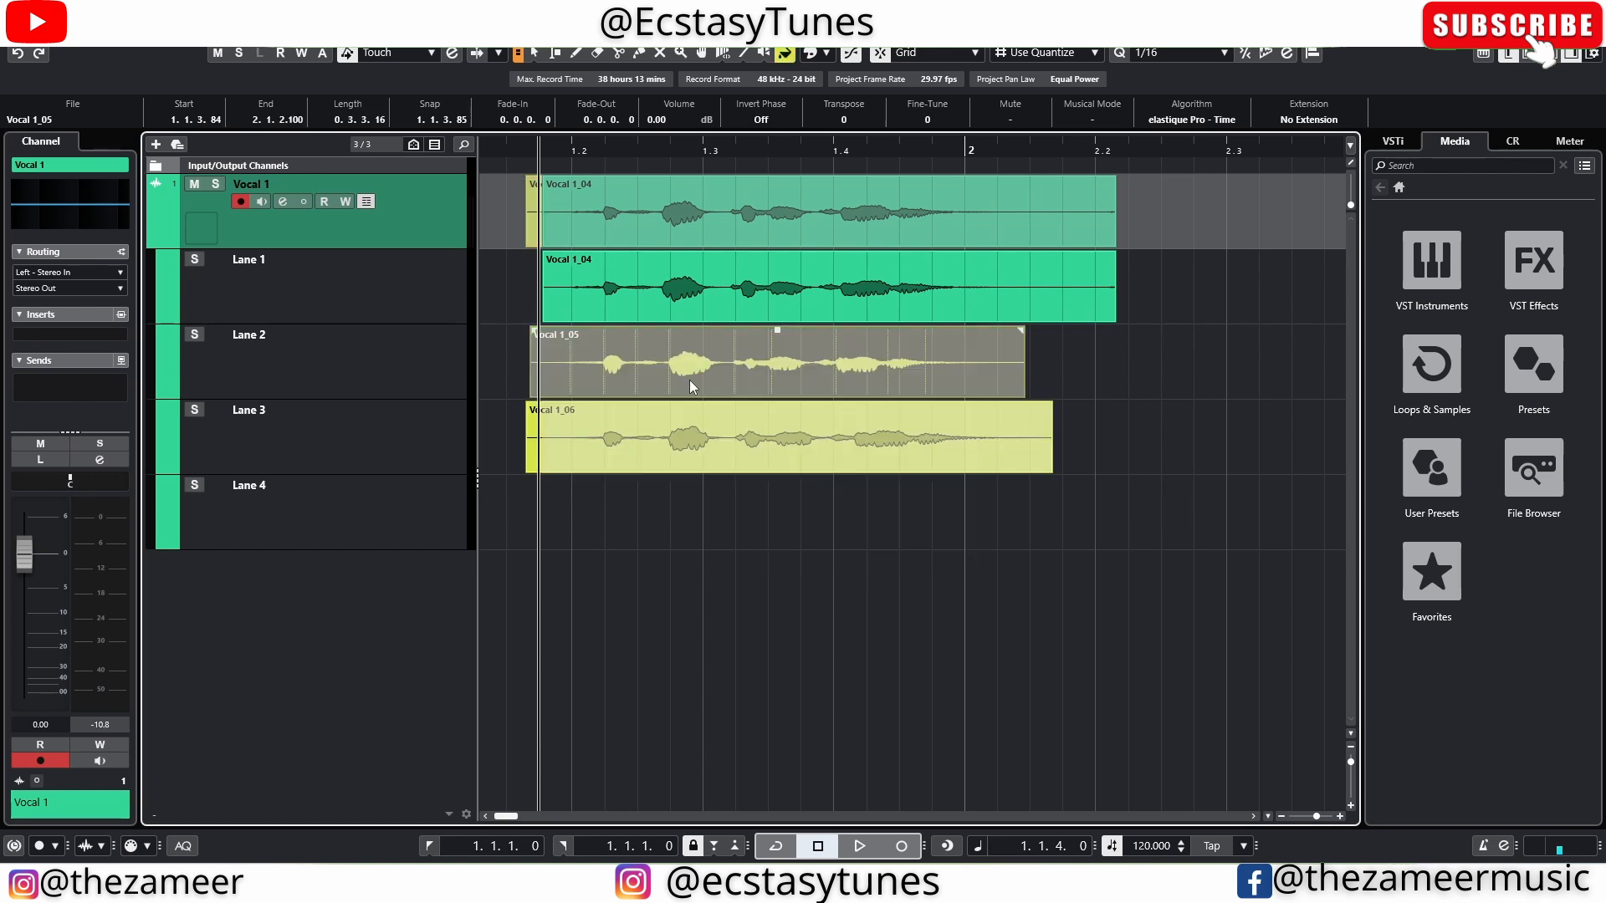
click(691, 379)
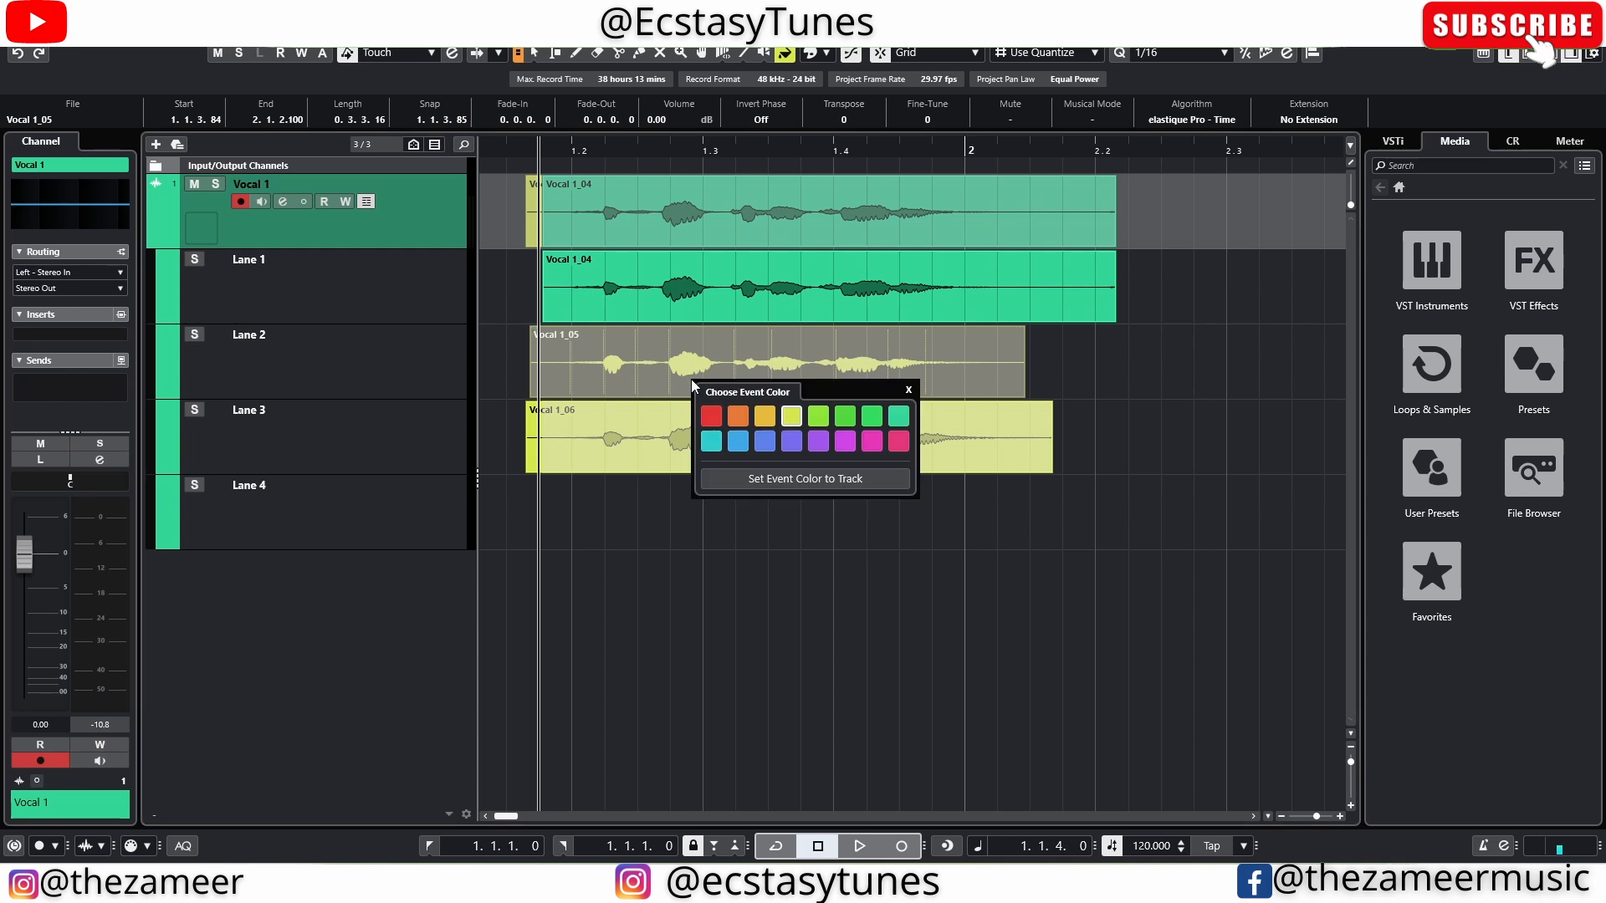
click(844, 442)
click(741, 302)
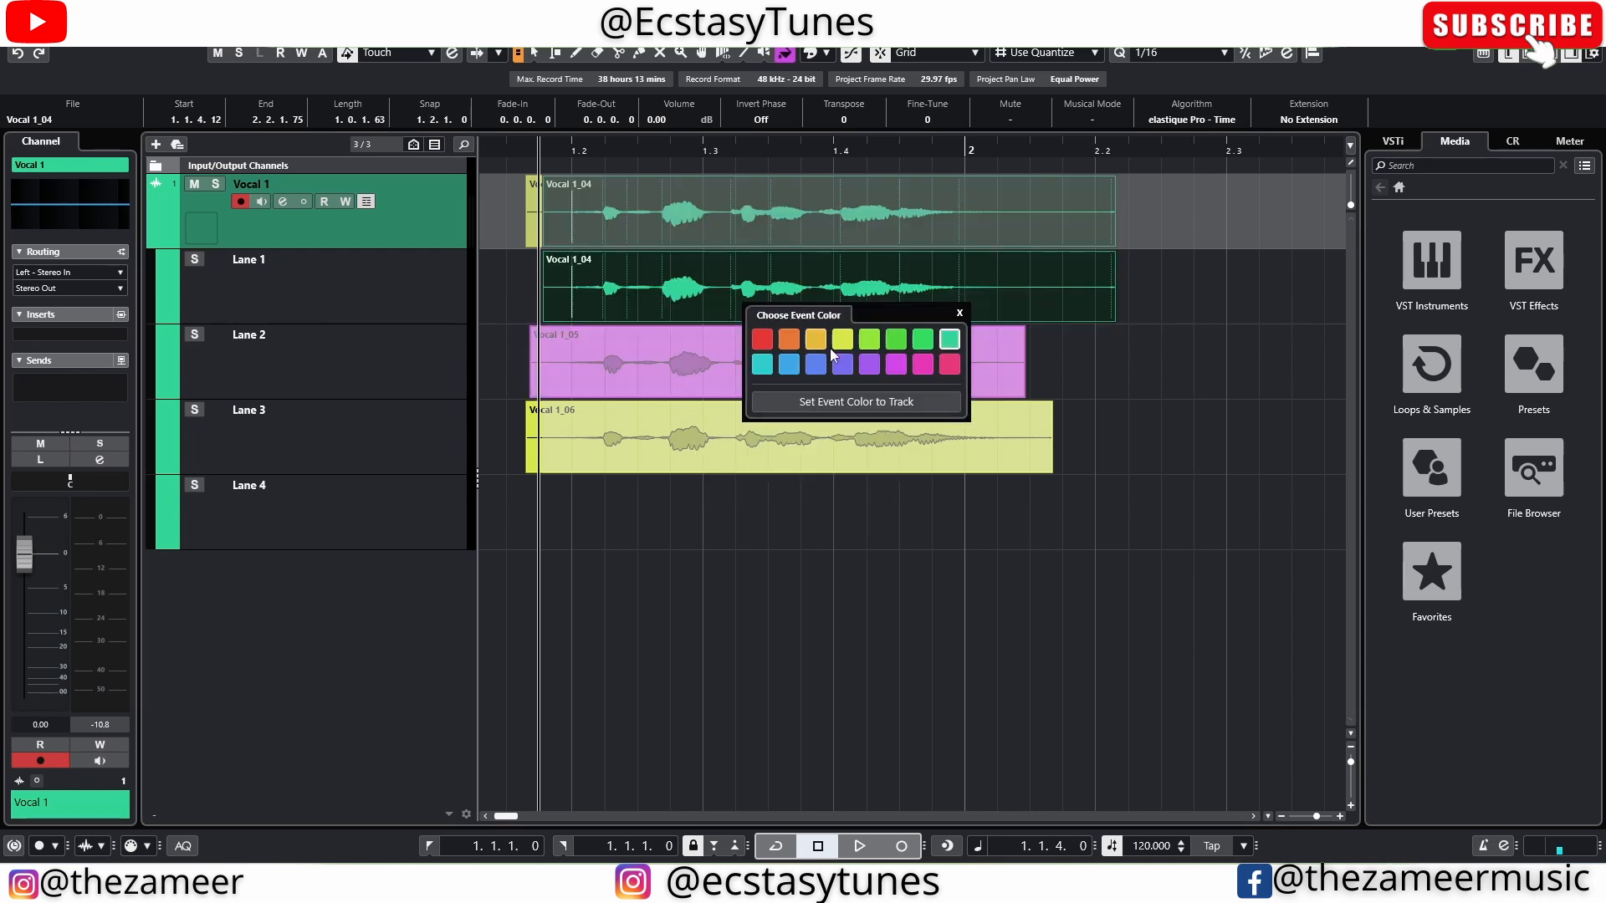
click(950, 364)
click(937, 555)
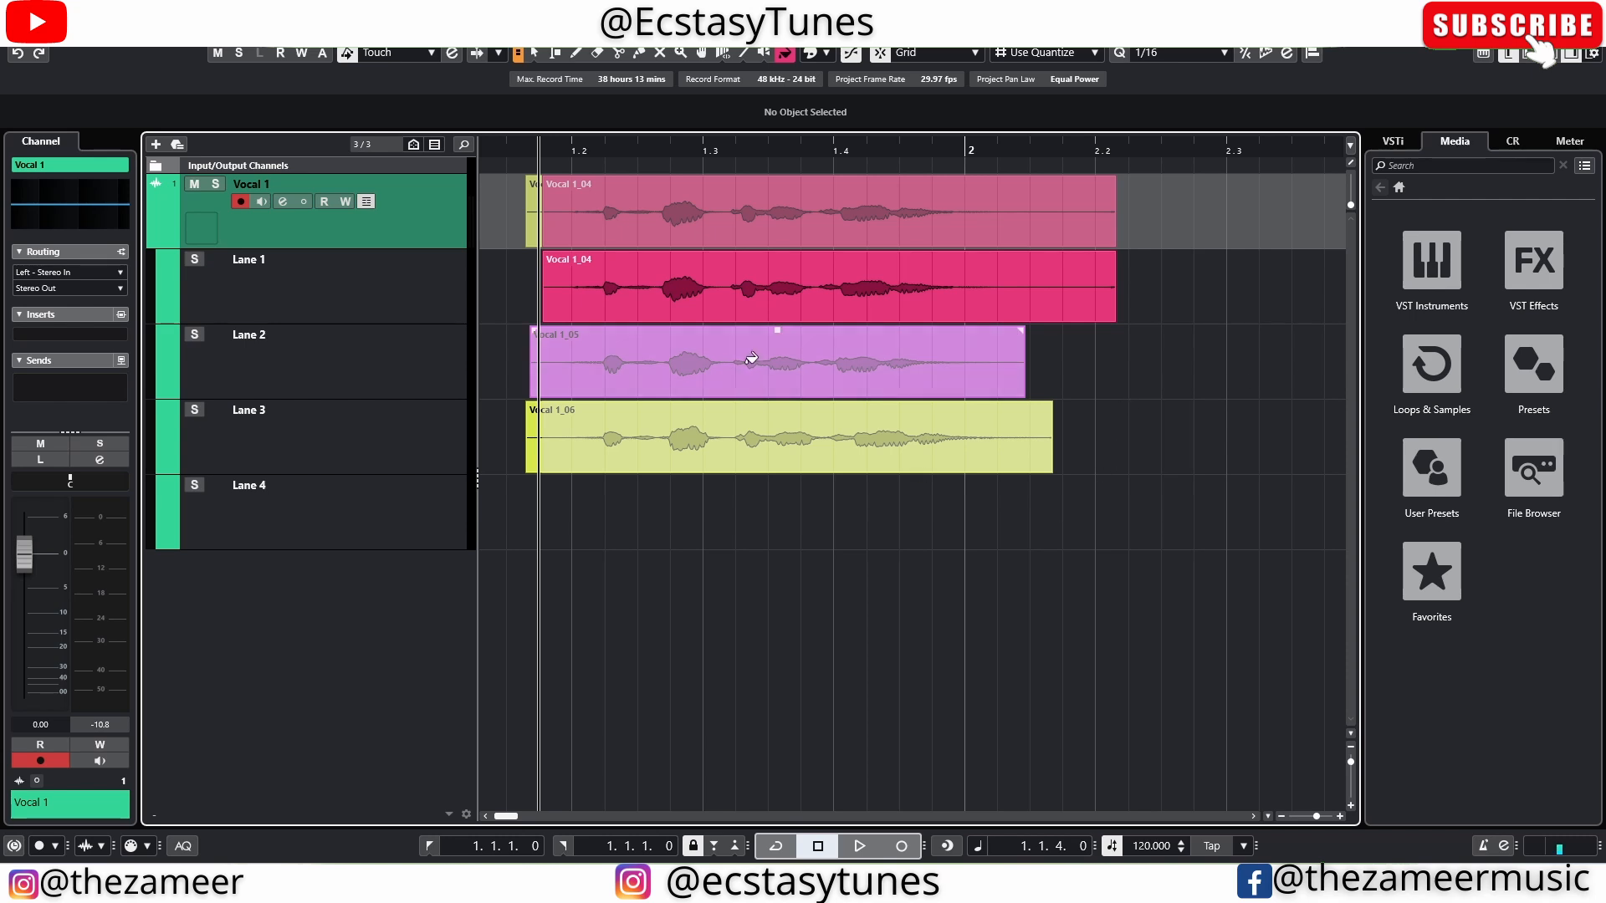
Step: With the Comp tool, promote two sections of the Lane 2 take and two sections of the Lane 3 take into the comp
click(701, 52)
click(720, 362)
drag(839, 424, 960, 437)
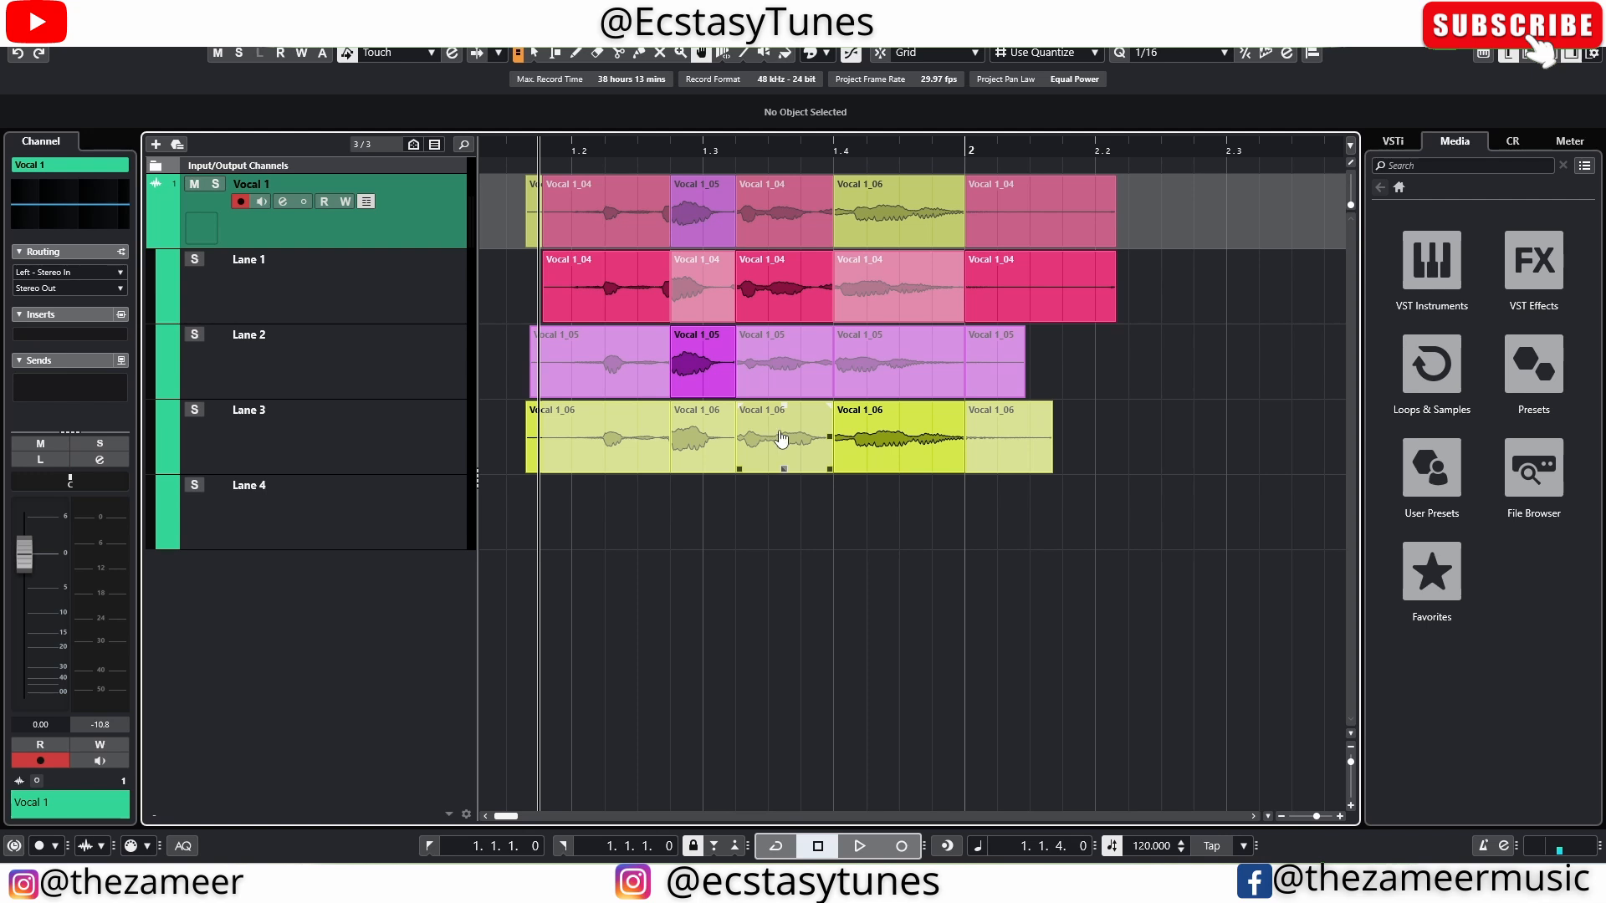
drag(771, 436, 804, 437)
drag(624, 366, 665, 372)
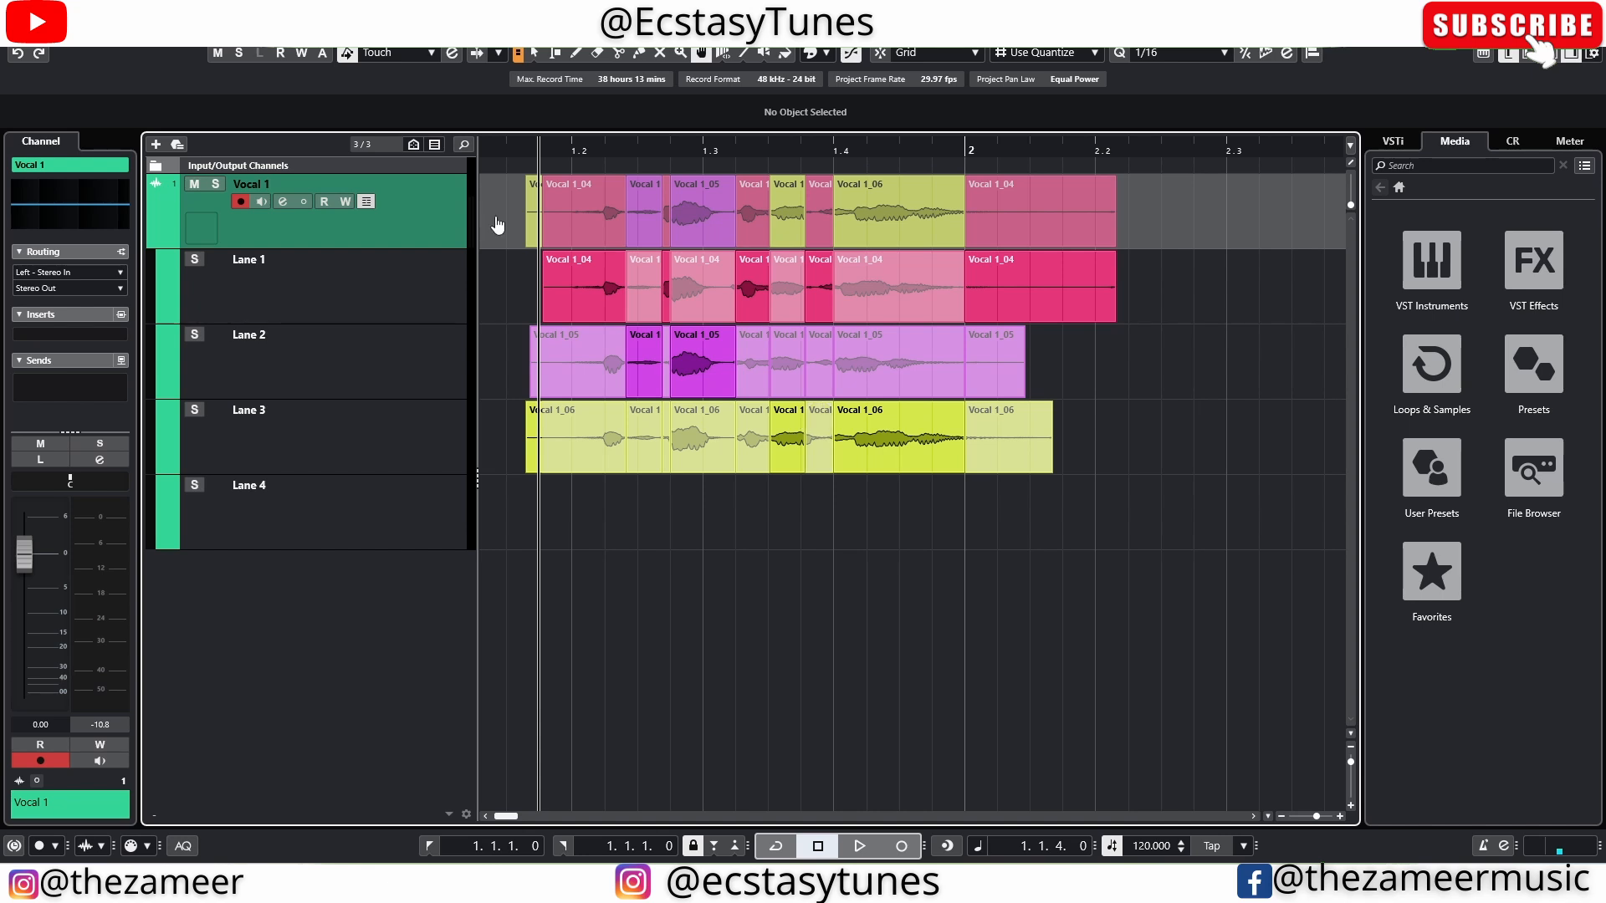
Step: Hide the lanes of the Vocal 1 track and delete the overlaps of all its events
click(366, 202)
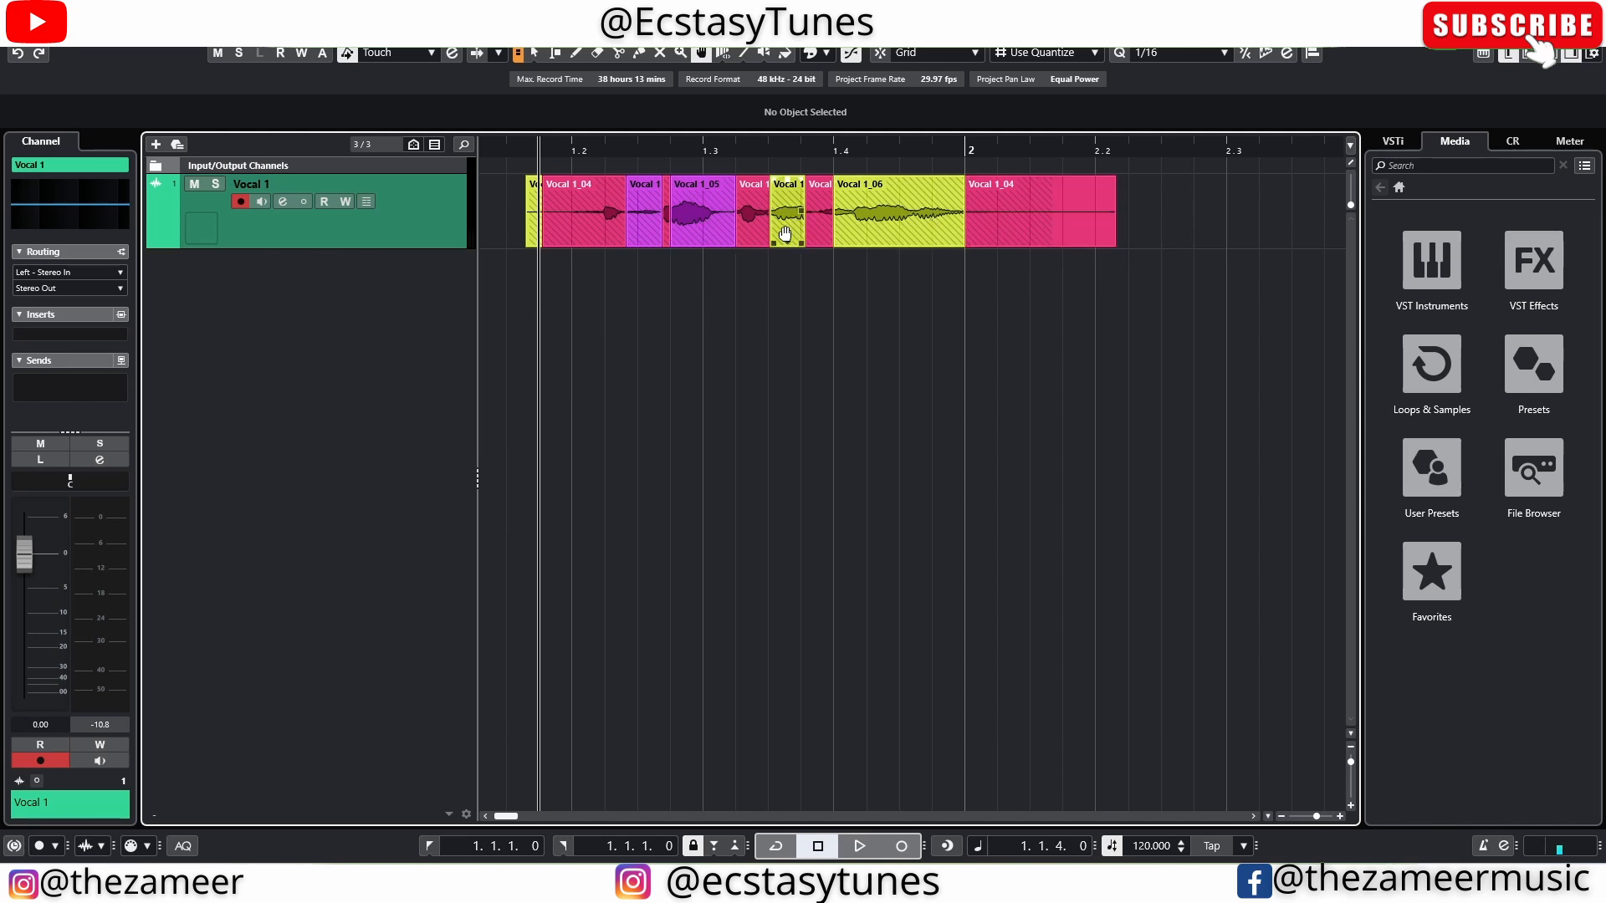
key(1)
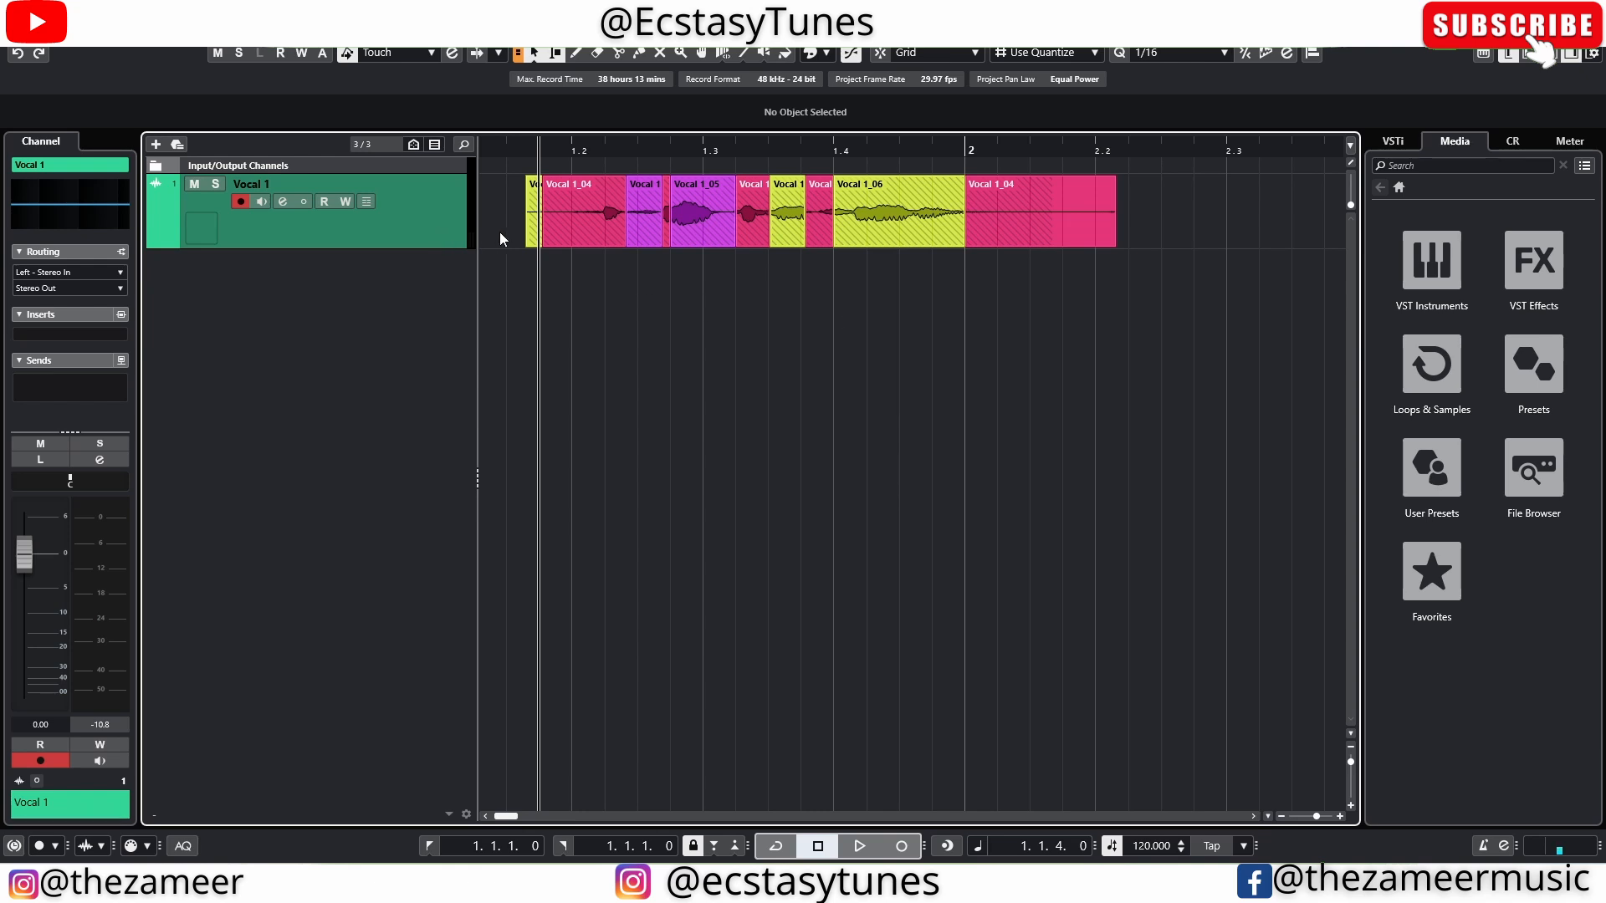
drag(499, 233, 1204, 230)
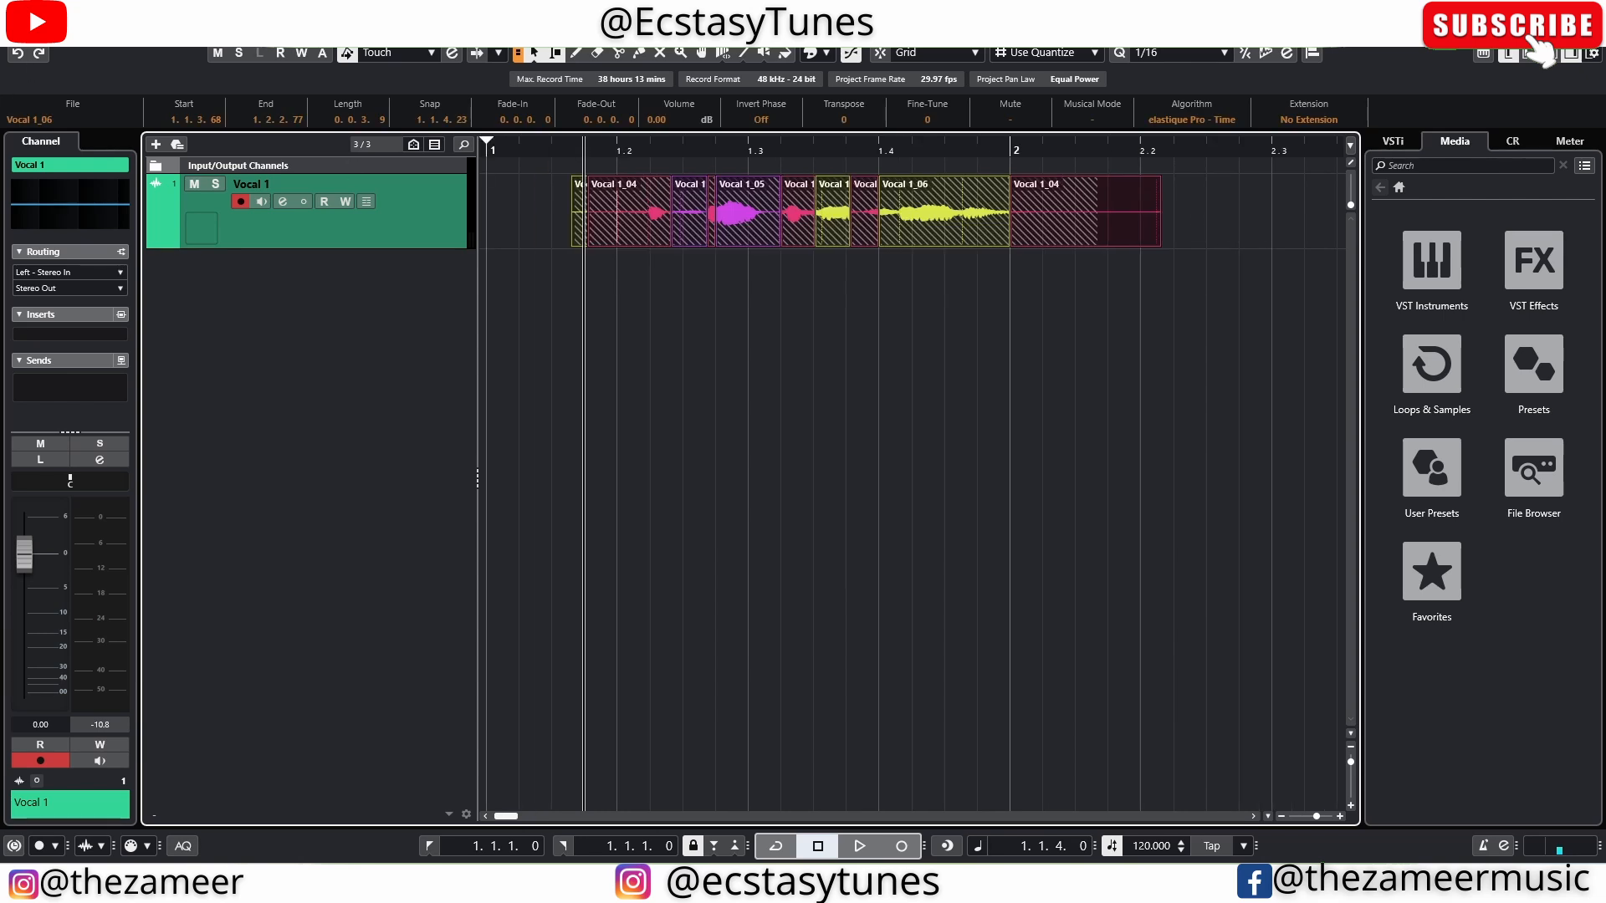
click(112, 28)
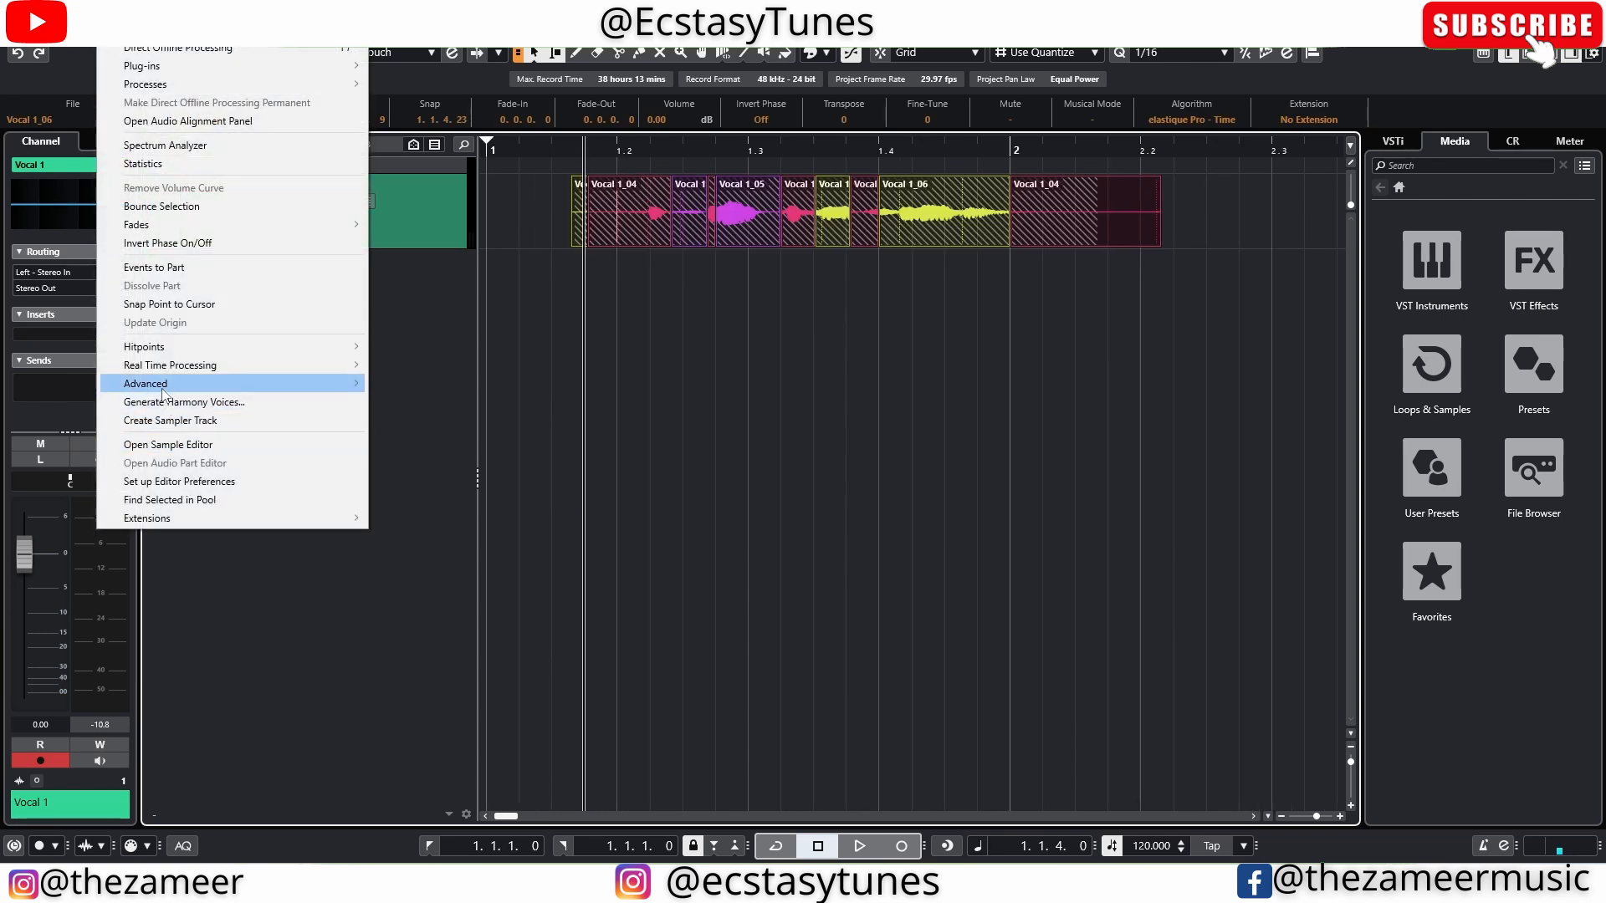
mouse_move(167, 384)
click(480, 564)
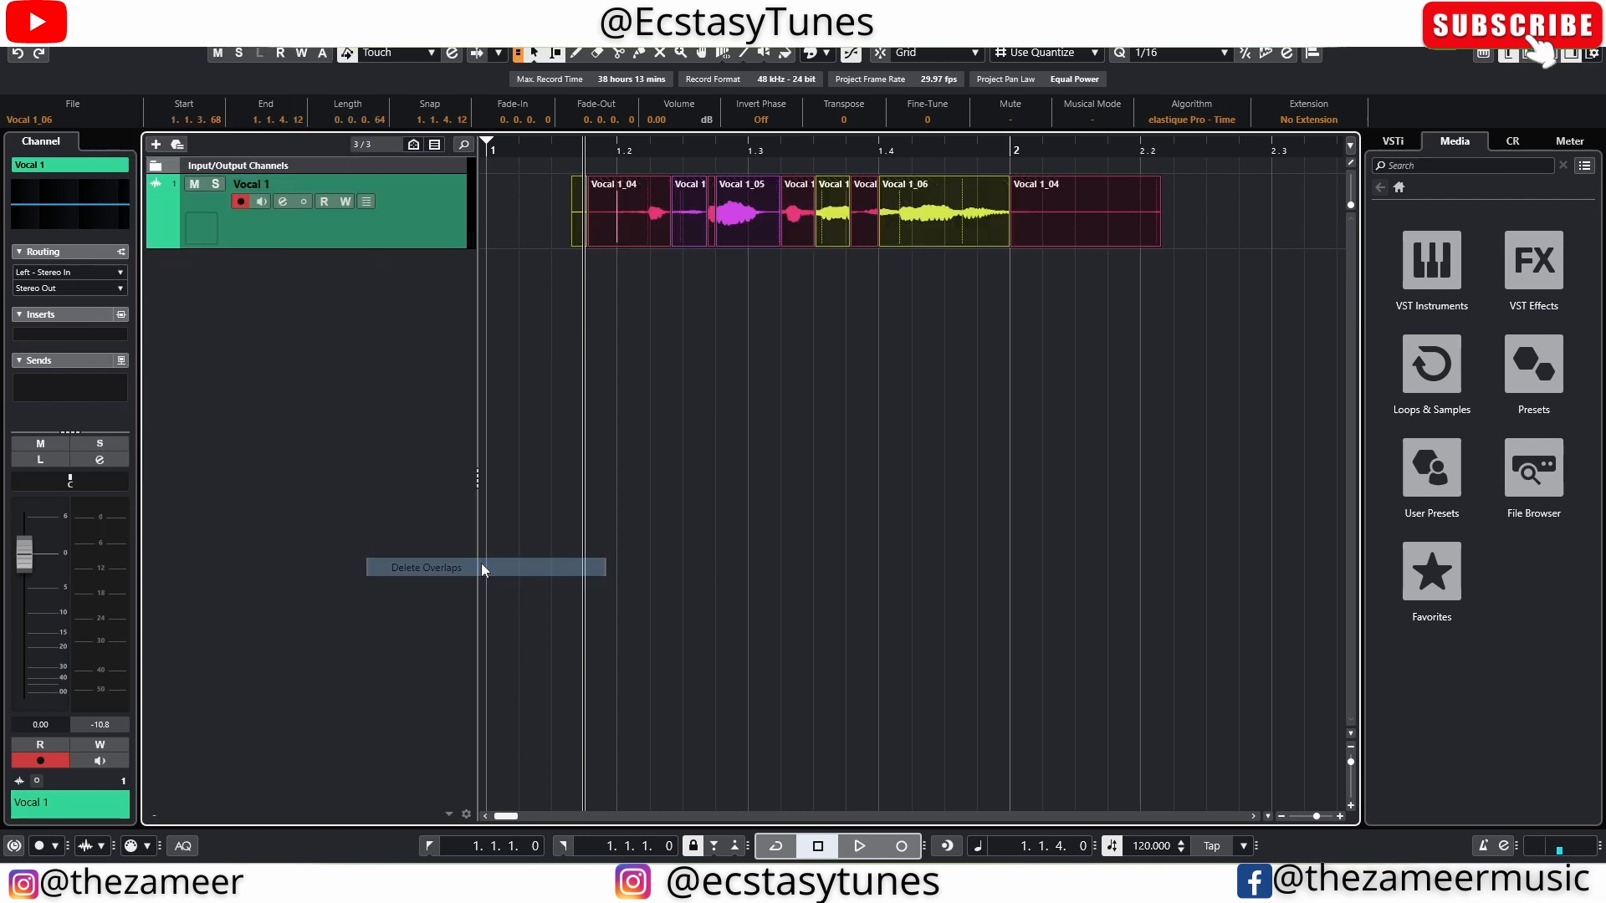
click(945, 338)
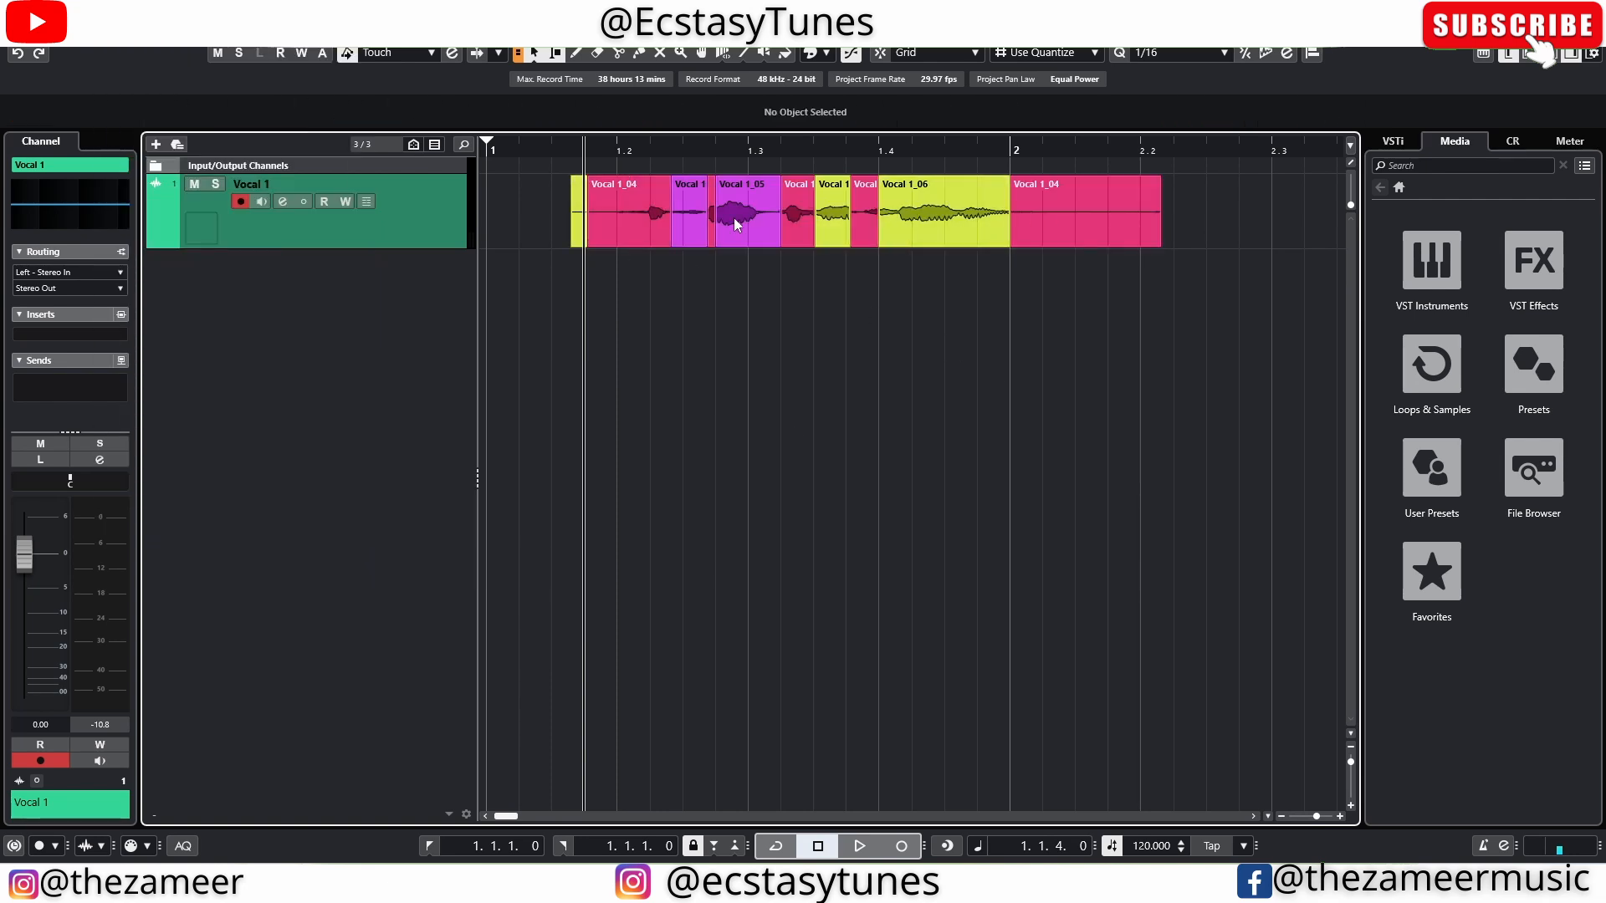
Step: Toggle the Vocal 1 track's lanes and select all of its comped events to check the cleaned-up comp
drag(1205, 218, 551, 232)
click(366, 201)
click(366, 202)
click(510, 256)
drag(520, 229, 1280, 243)
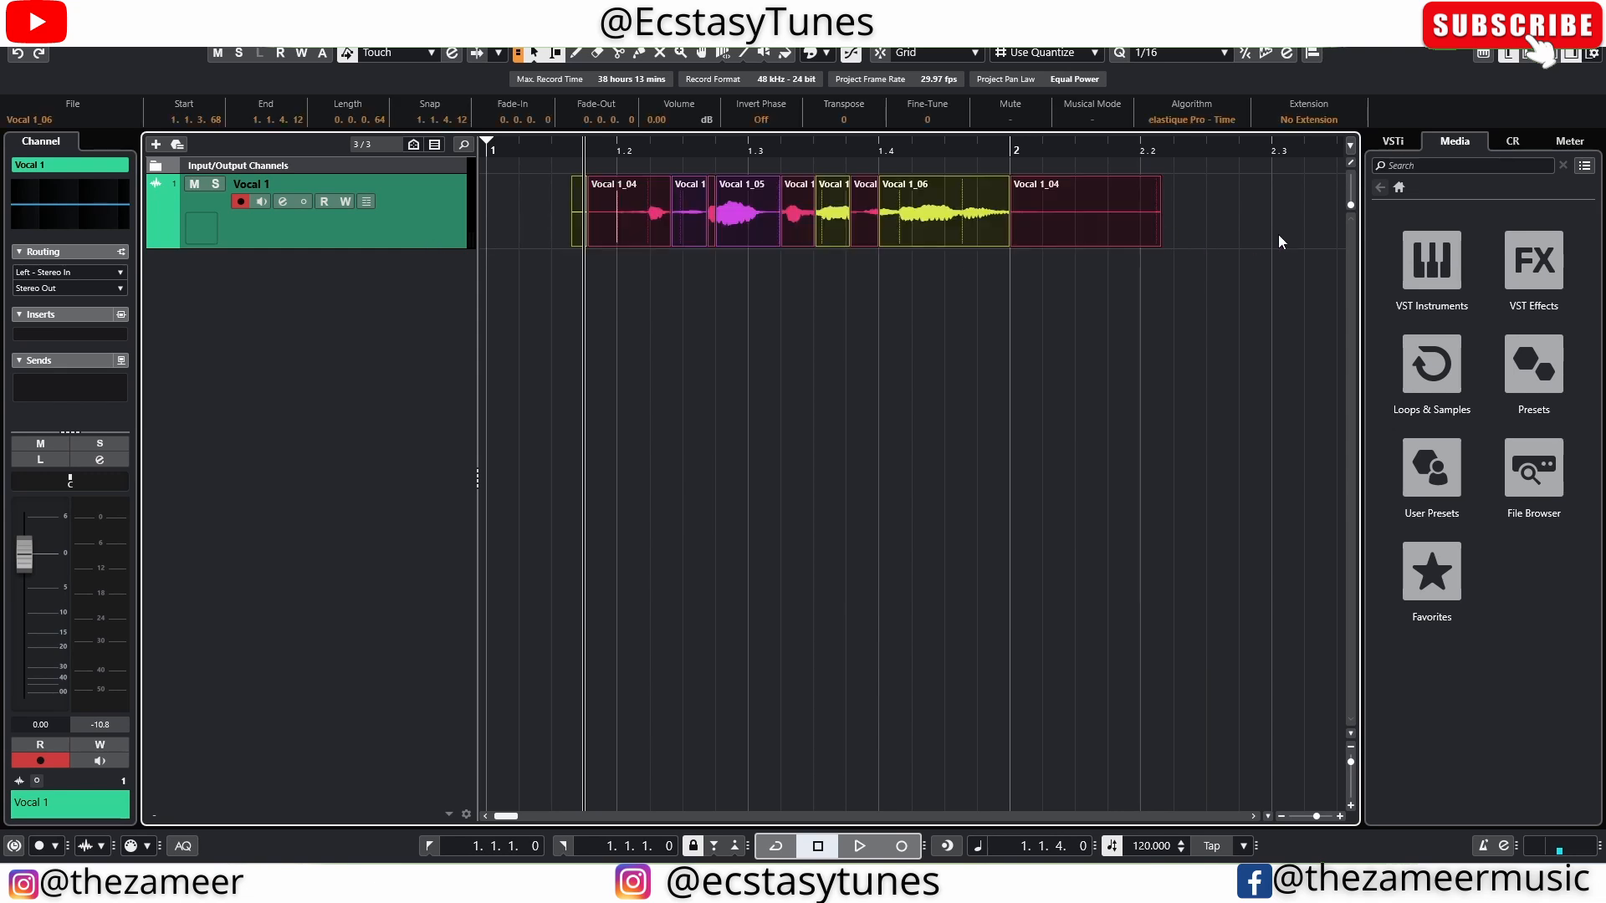
click(992, 304)
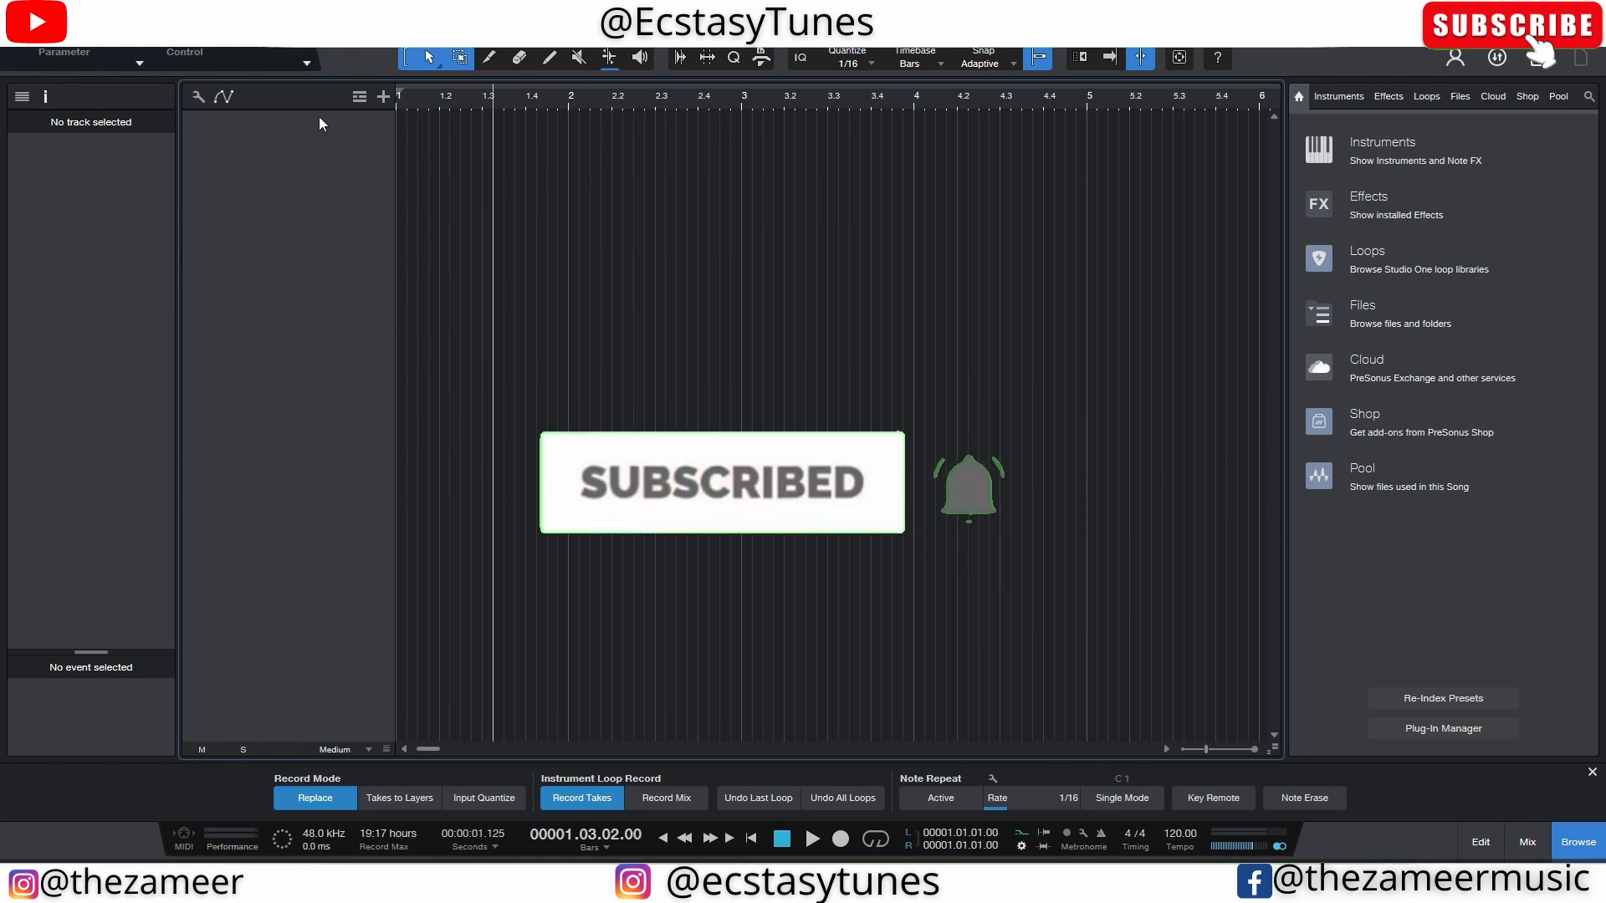
Step: In Studio One, add a mono audio track named vocals with Mic 1 as input and arm it for recording with monitoring off
click(383, 96)
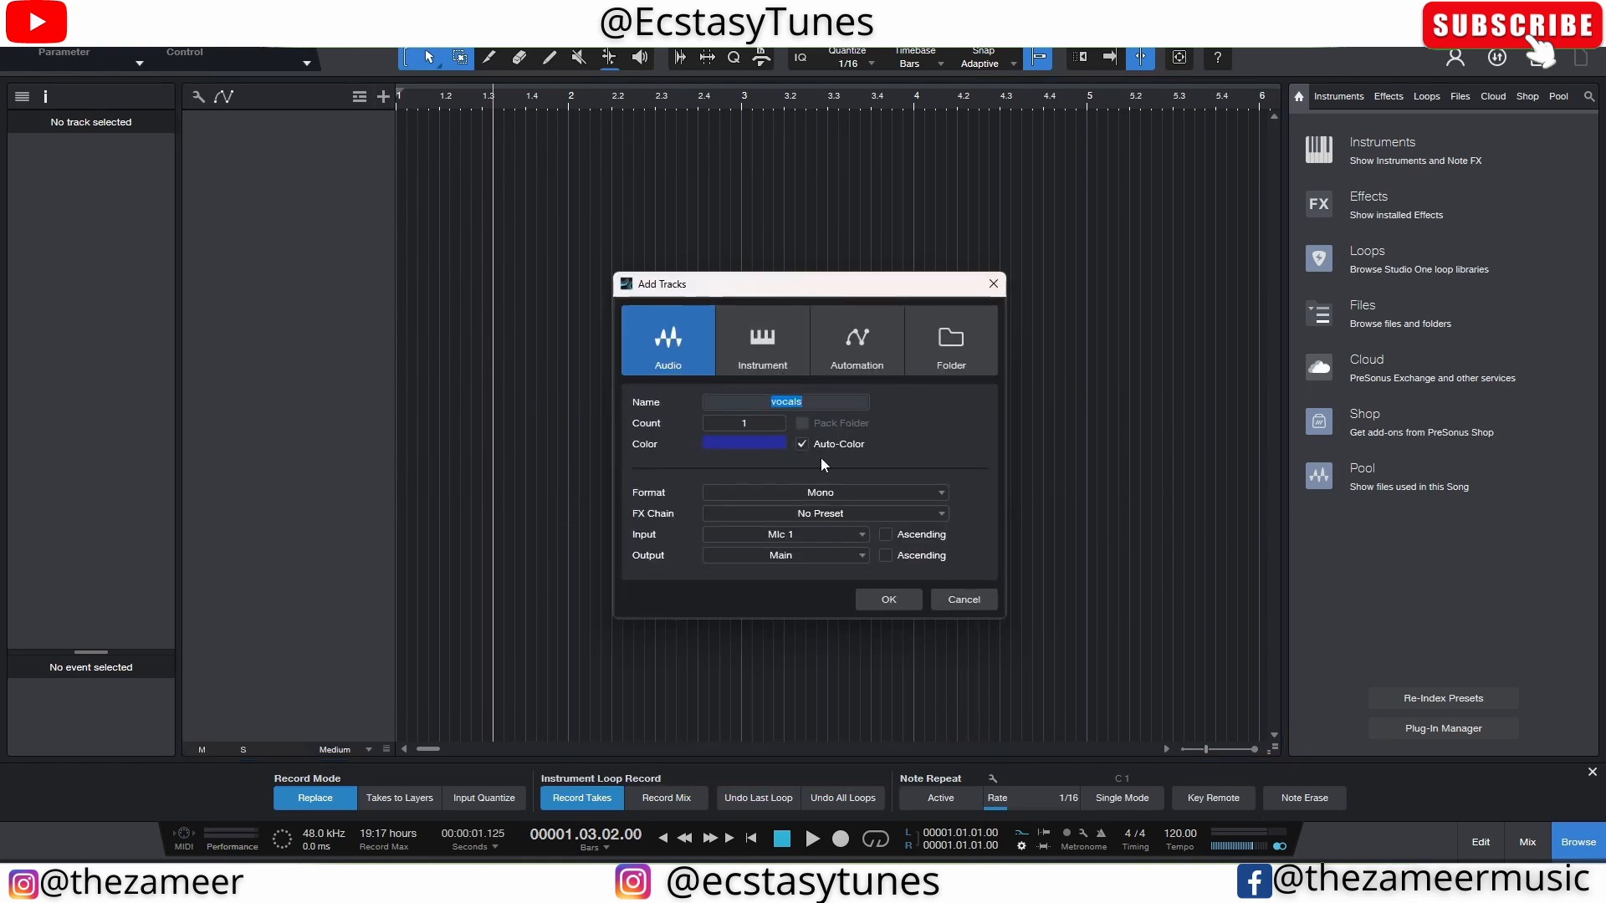
click(875, 601)
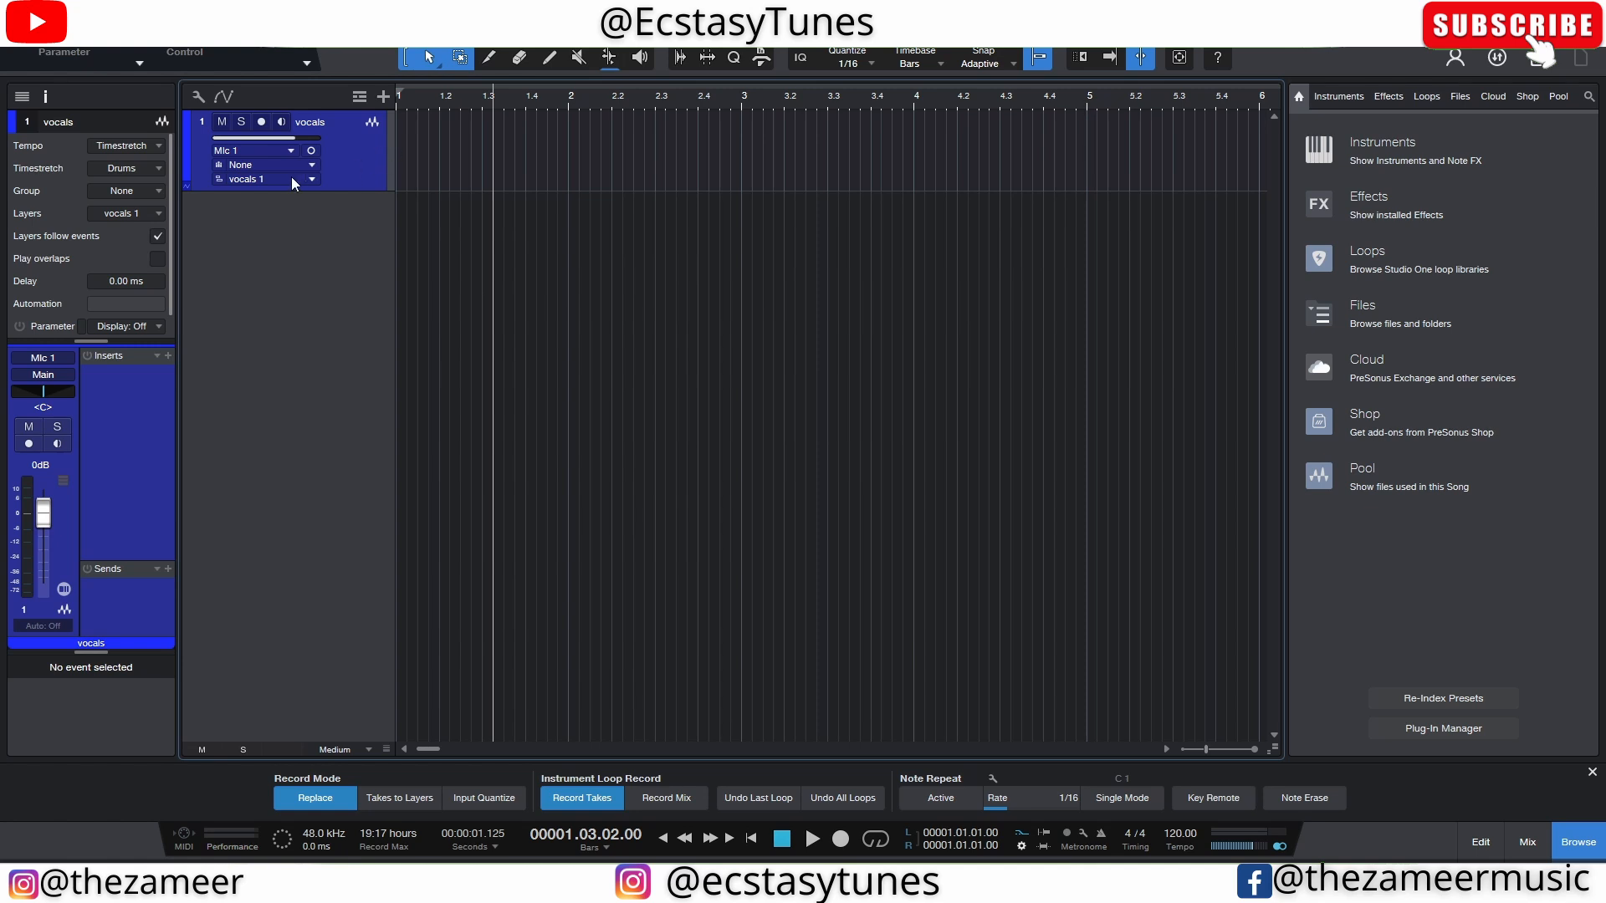
click(235, 152)
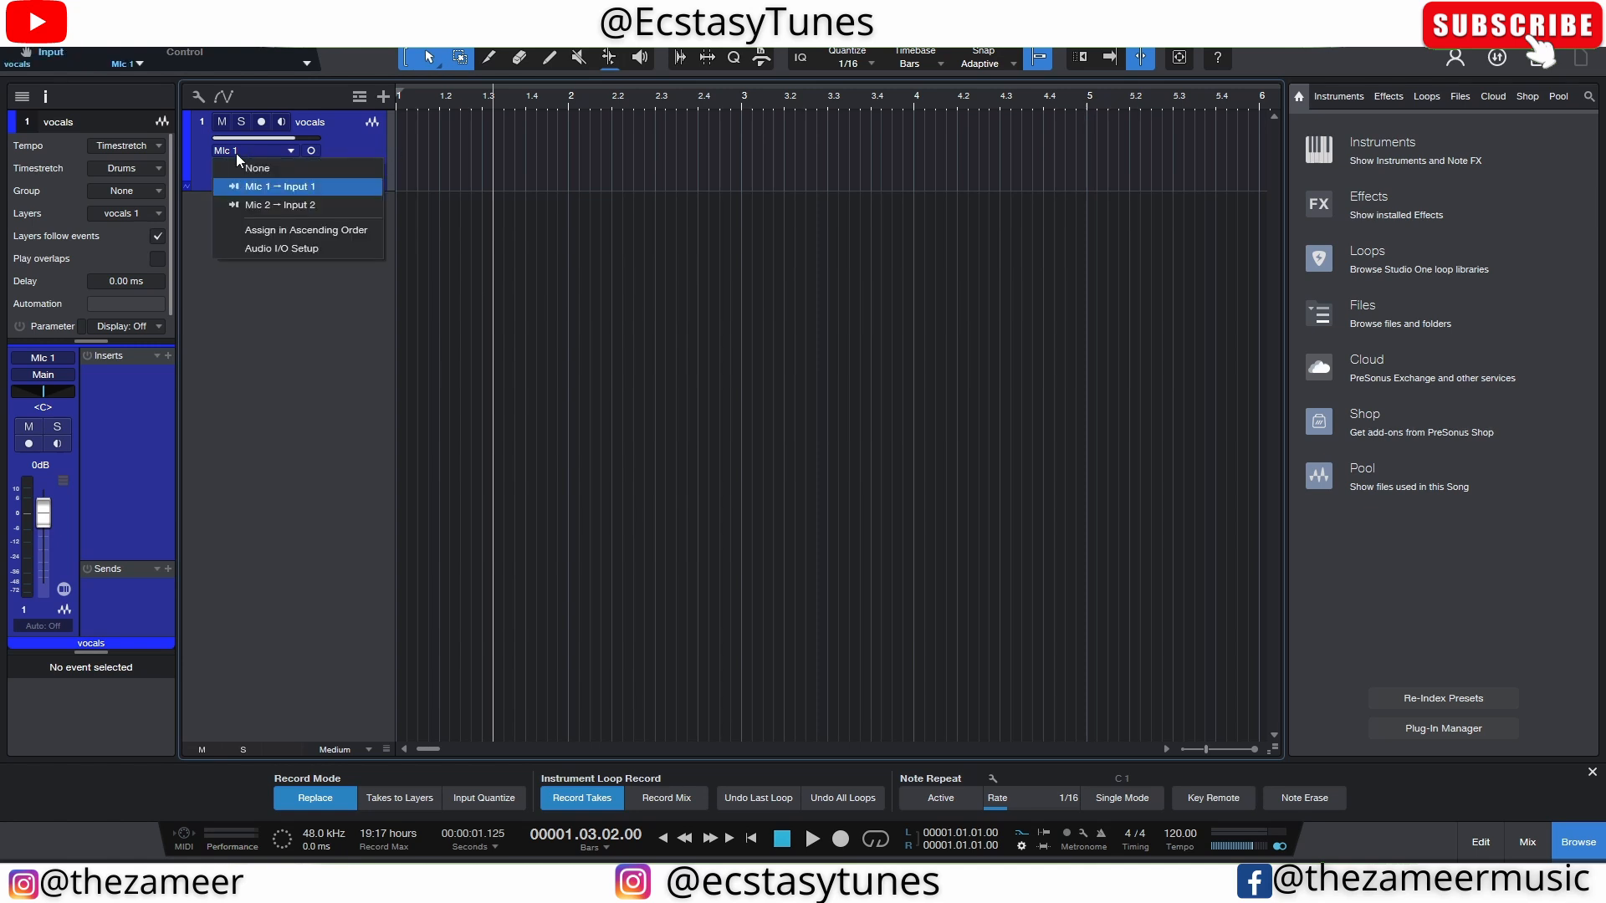
click(276, 186)
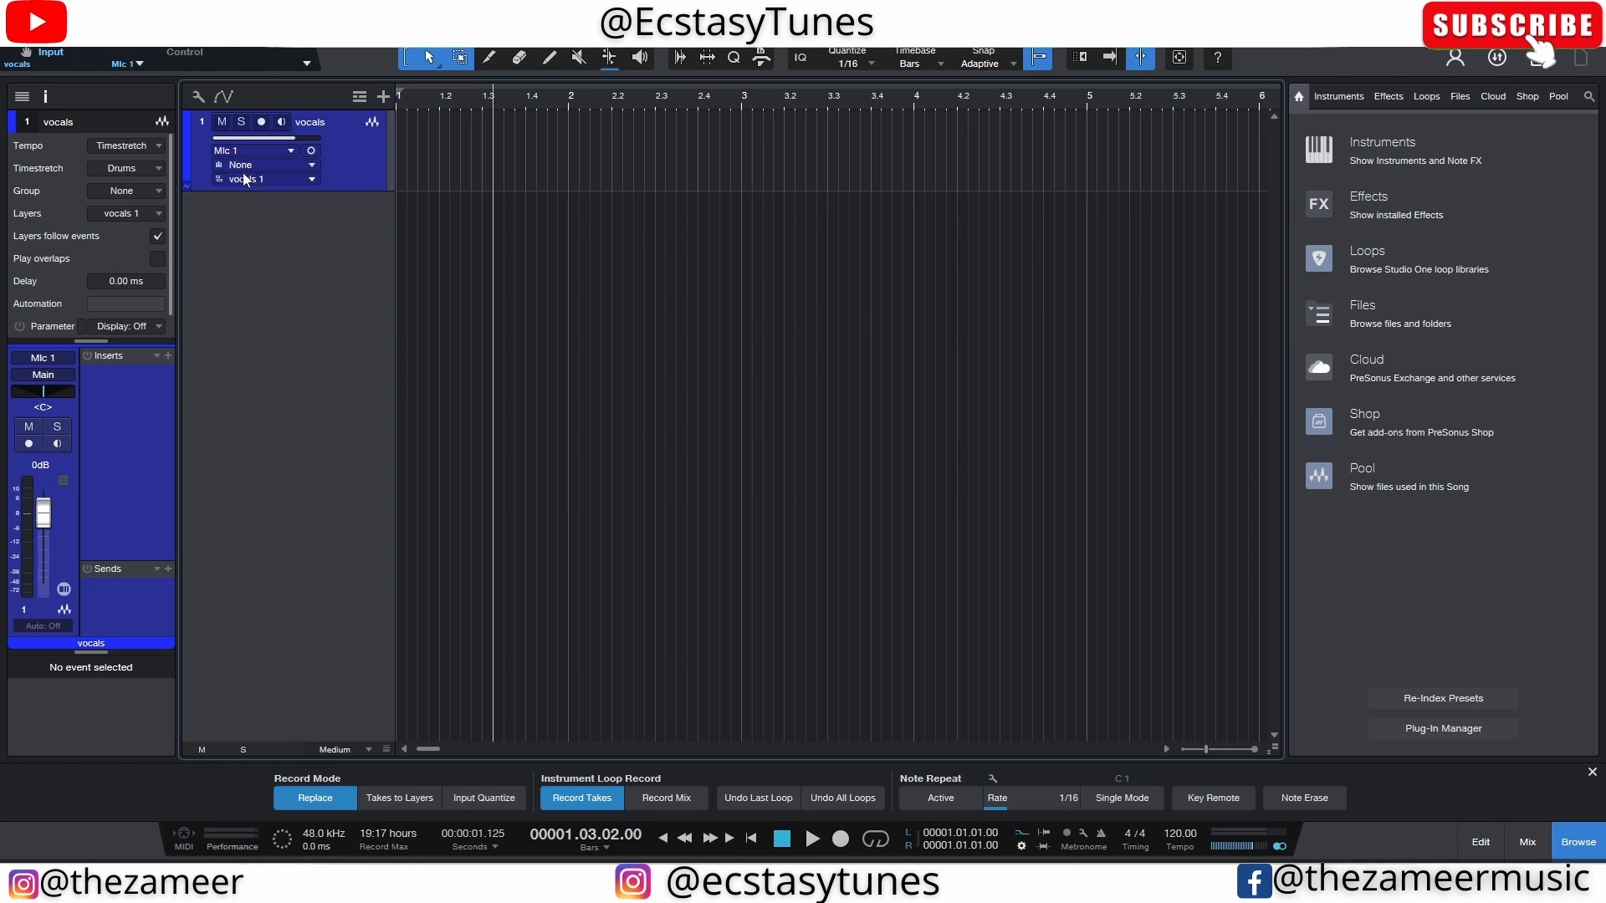
click(262, 122)
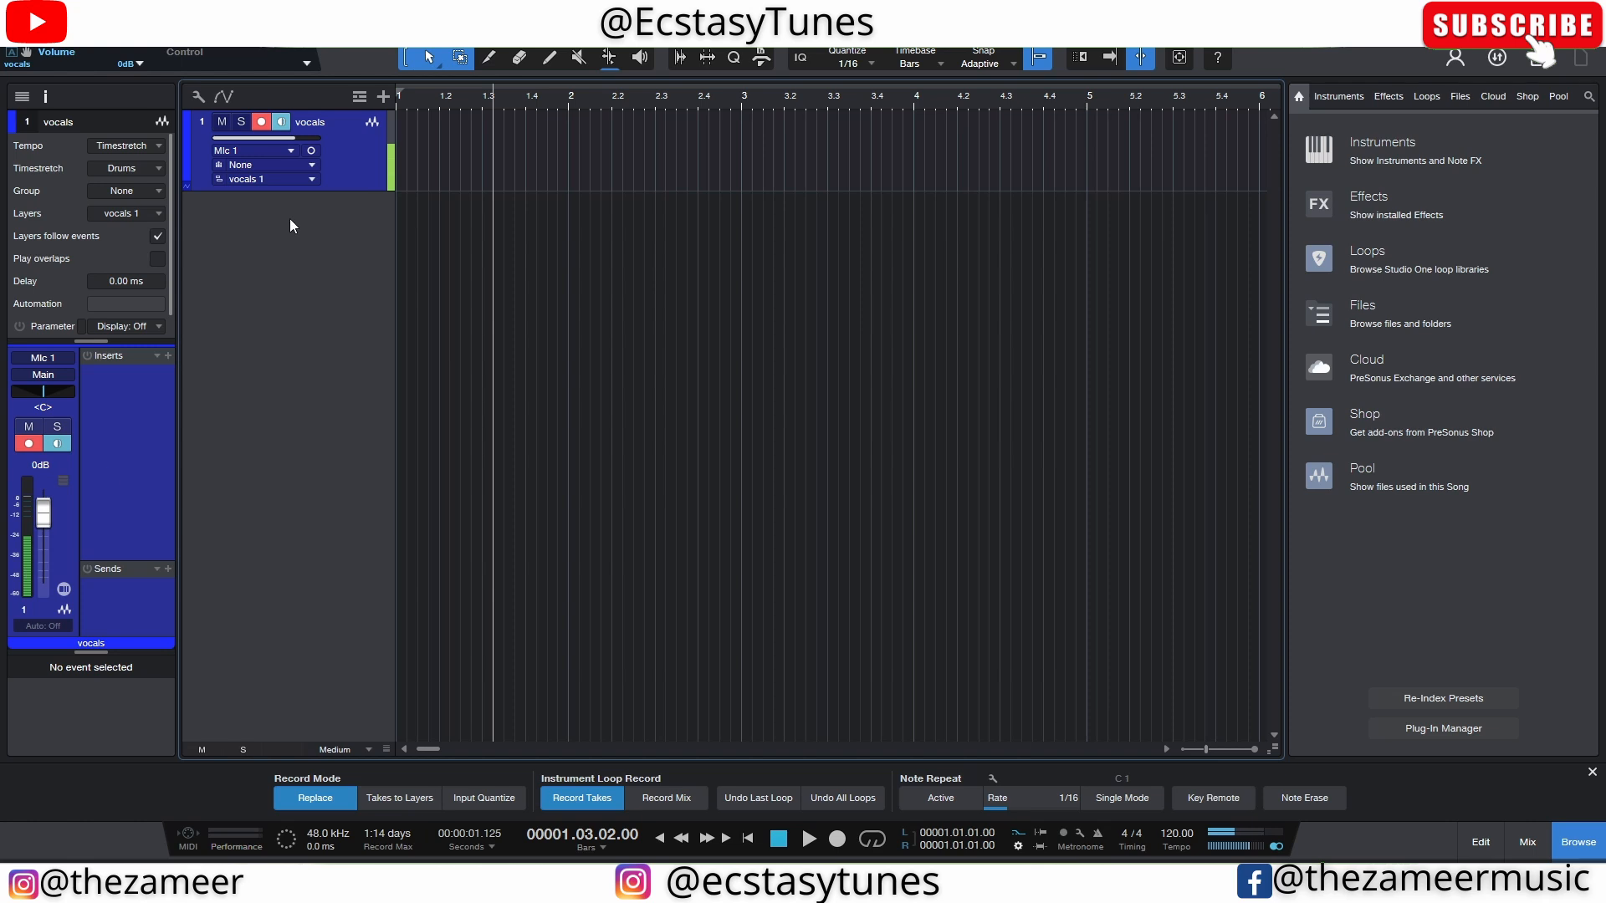
click(282, 128)
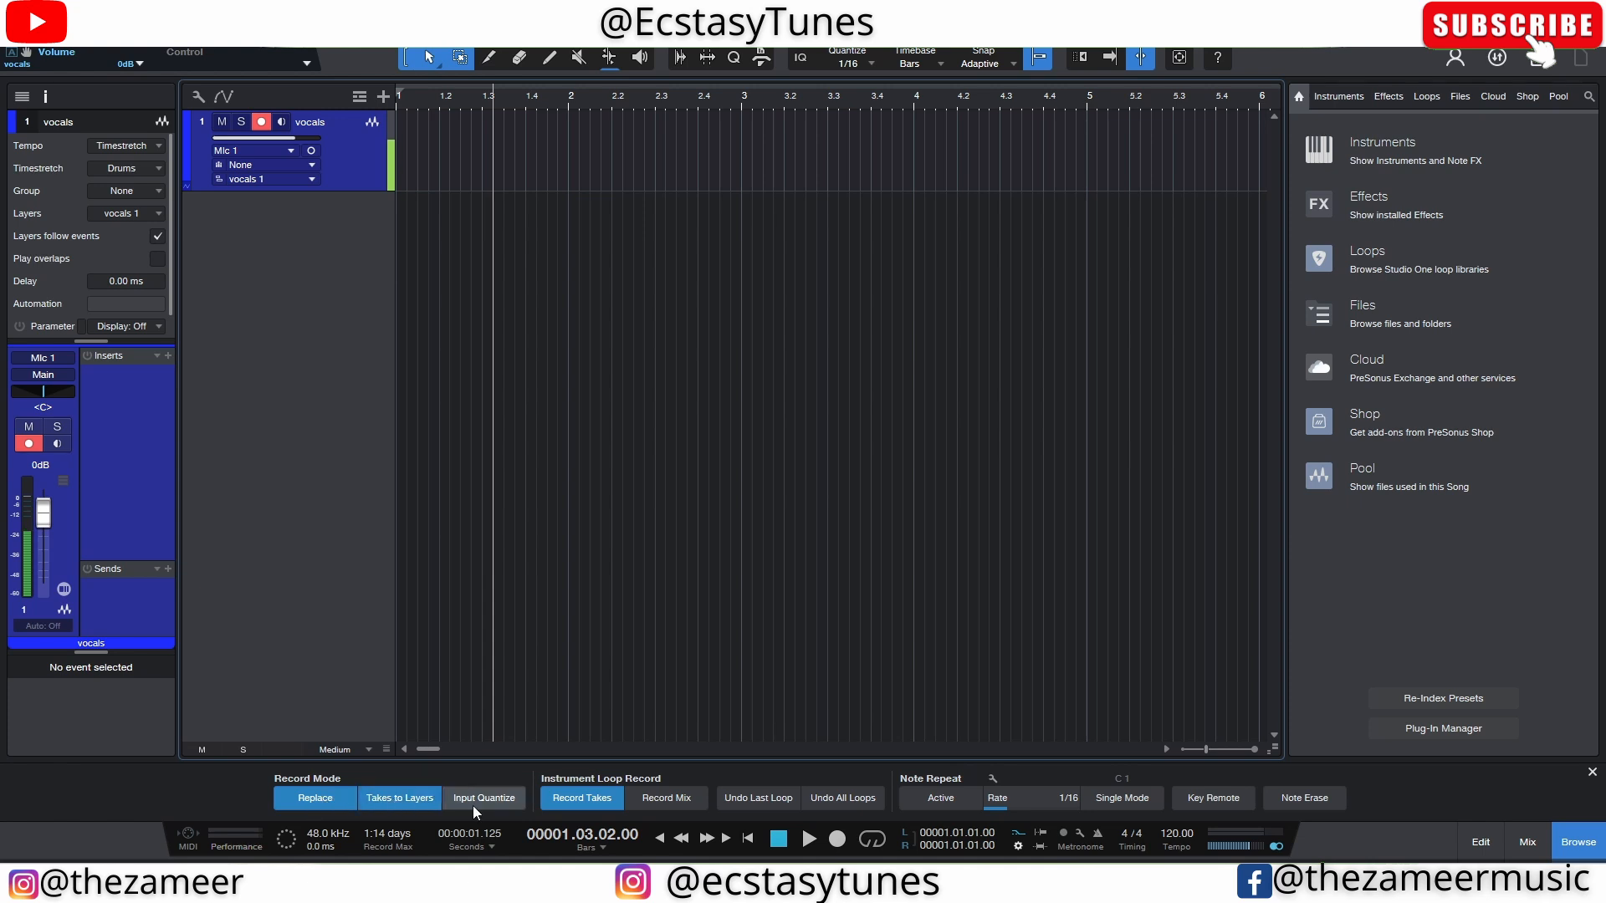
Step: Try the Replace and Takes to Layers record modes together and separately, leaving only Takes to Layers active
click(328, 808)
click(375, 805)
click(329, 802)
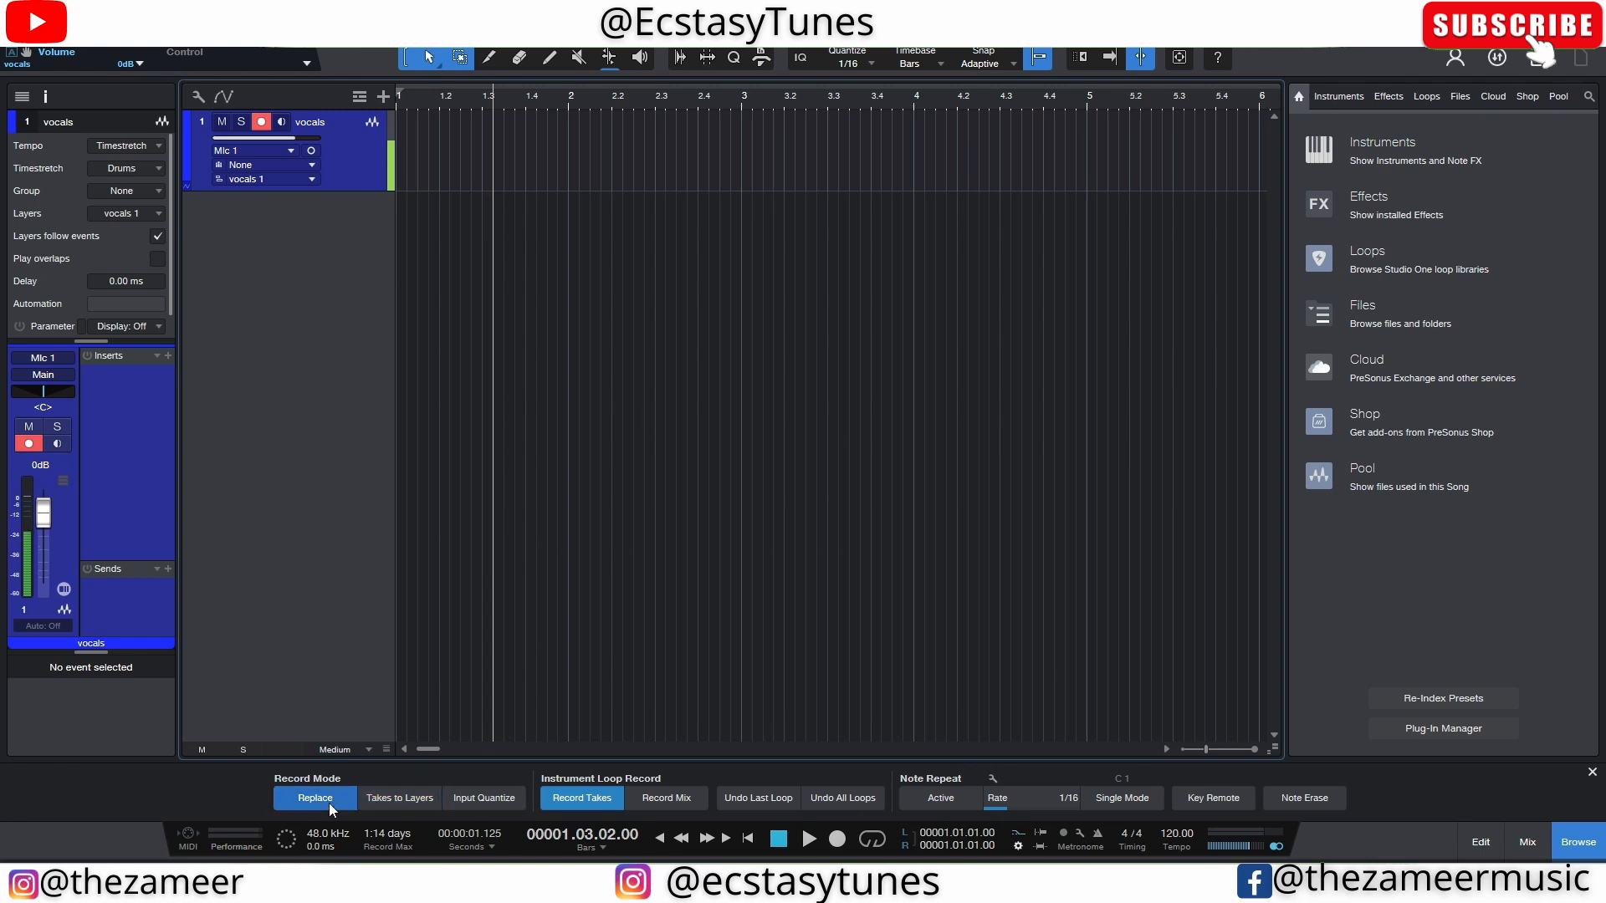
click(381, 798)
click(336, 797)
click(376, 798)
click(335, 800)
click(385, 799)
click(400, 796)
click(312, 801)
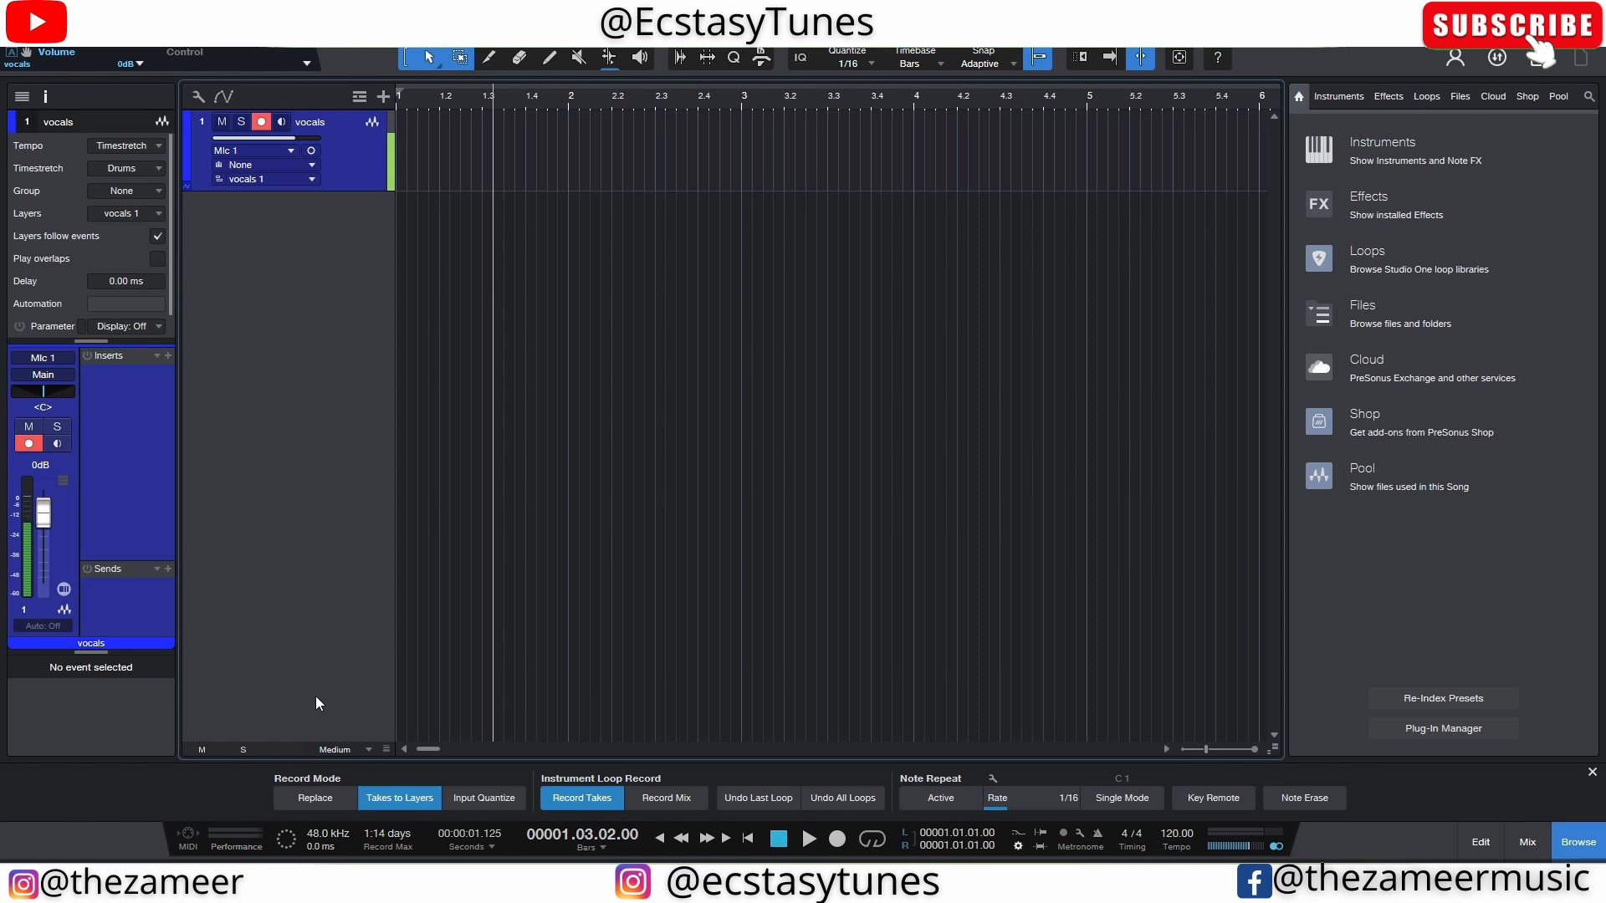
Step: Record two overlapping takes on the vocals track in Replace mode, starting near bar 1
click(406, 98)
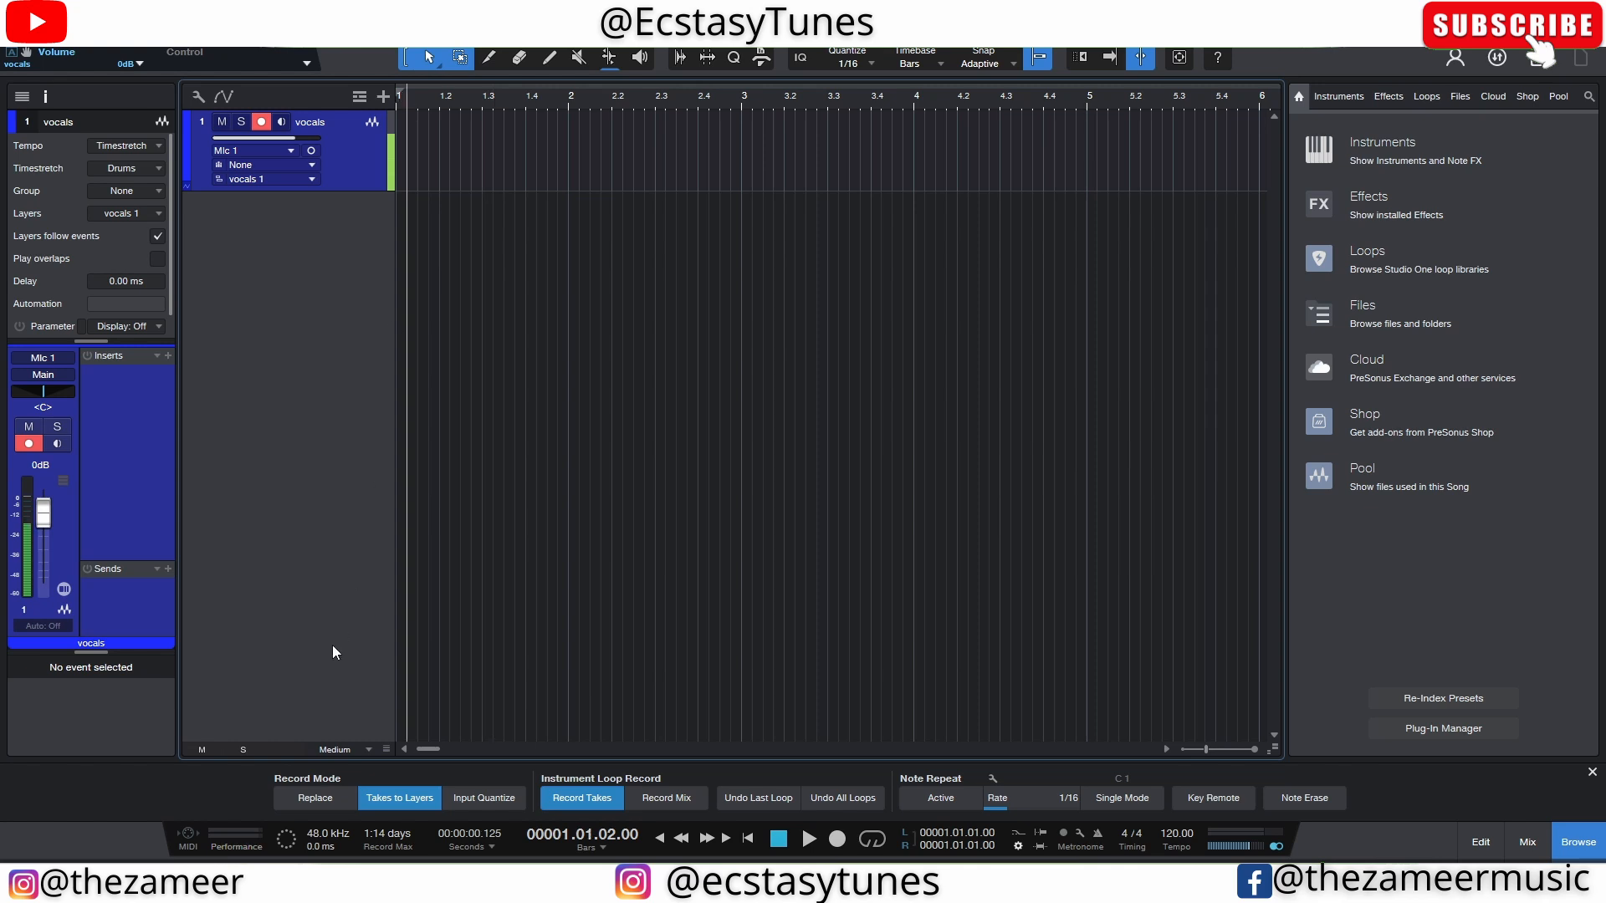
key(KP_Multiply)
click(317, 798)
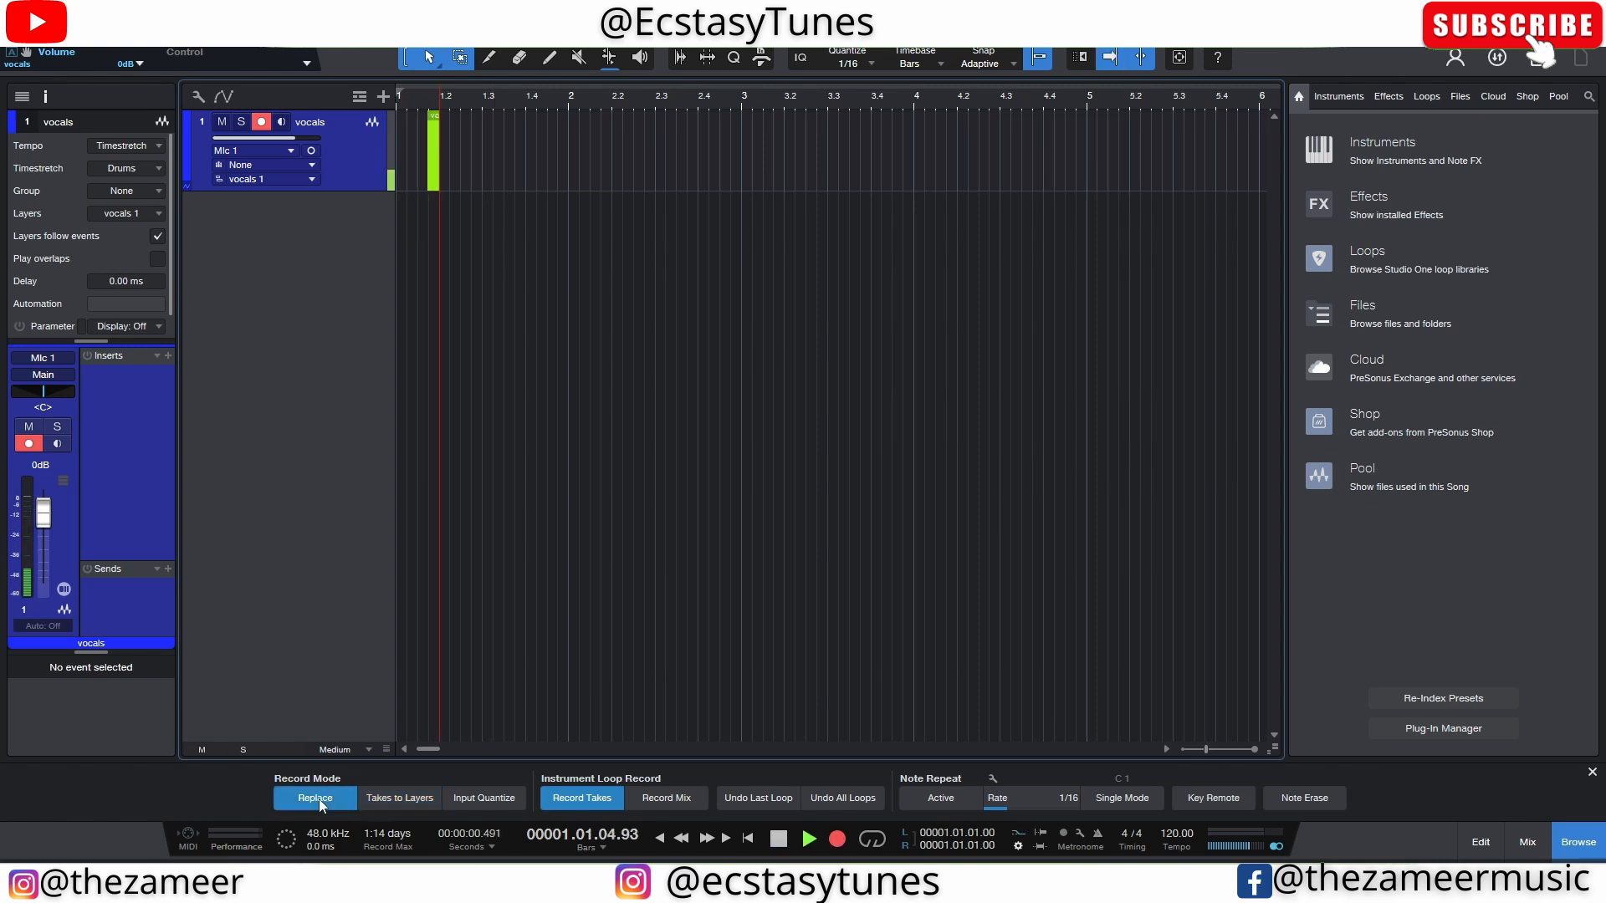
key(space)
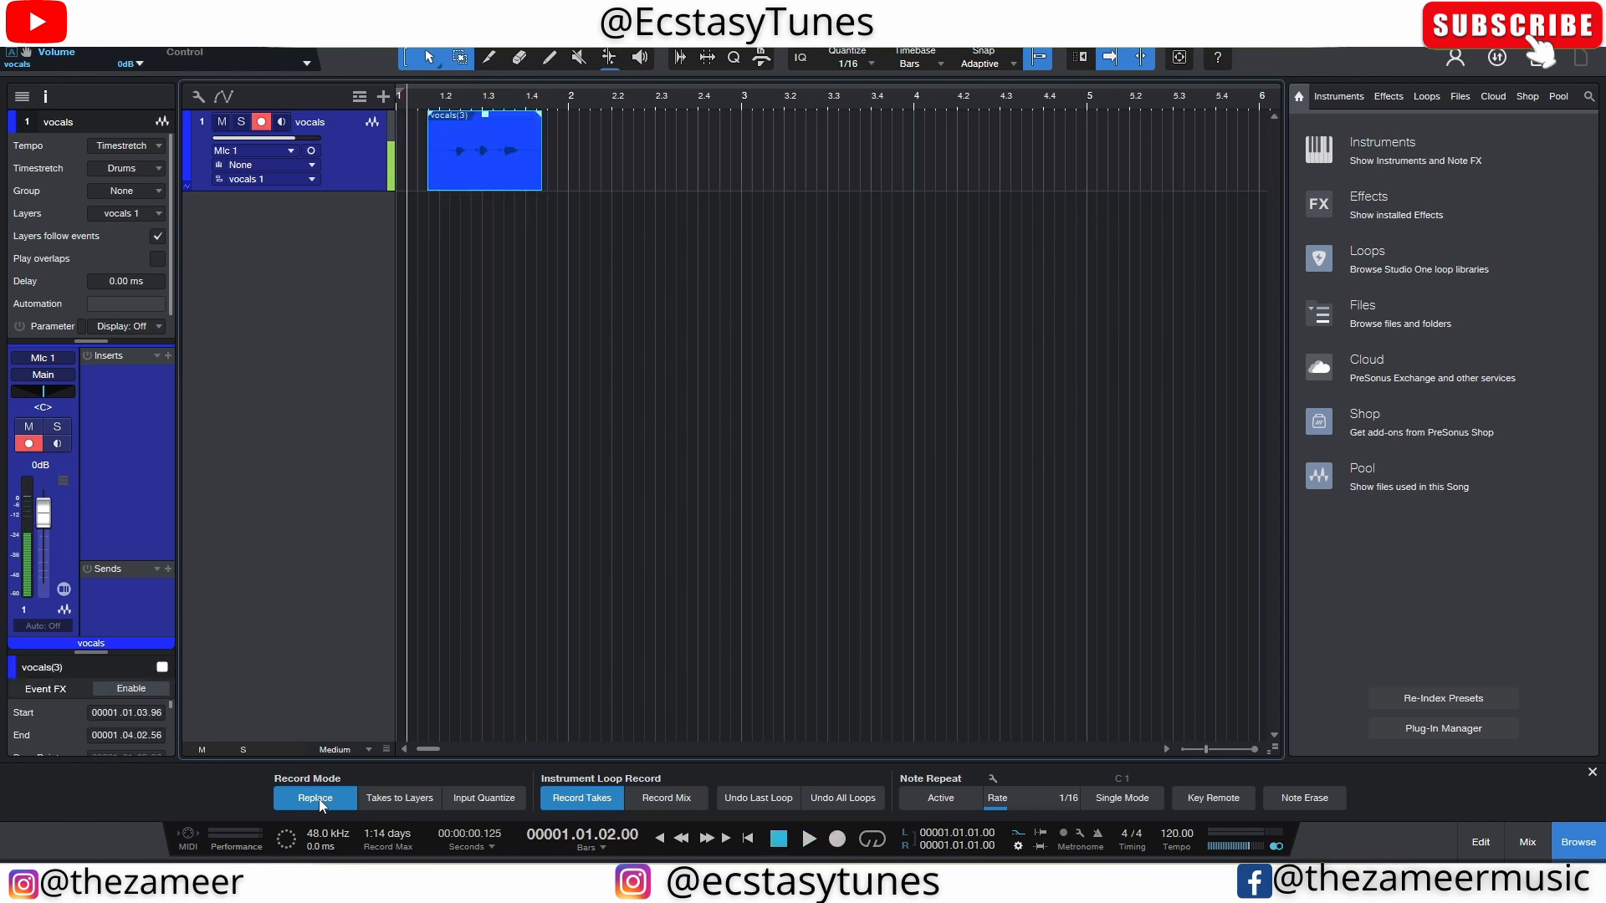
key(KP_Multiply)
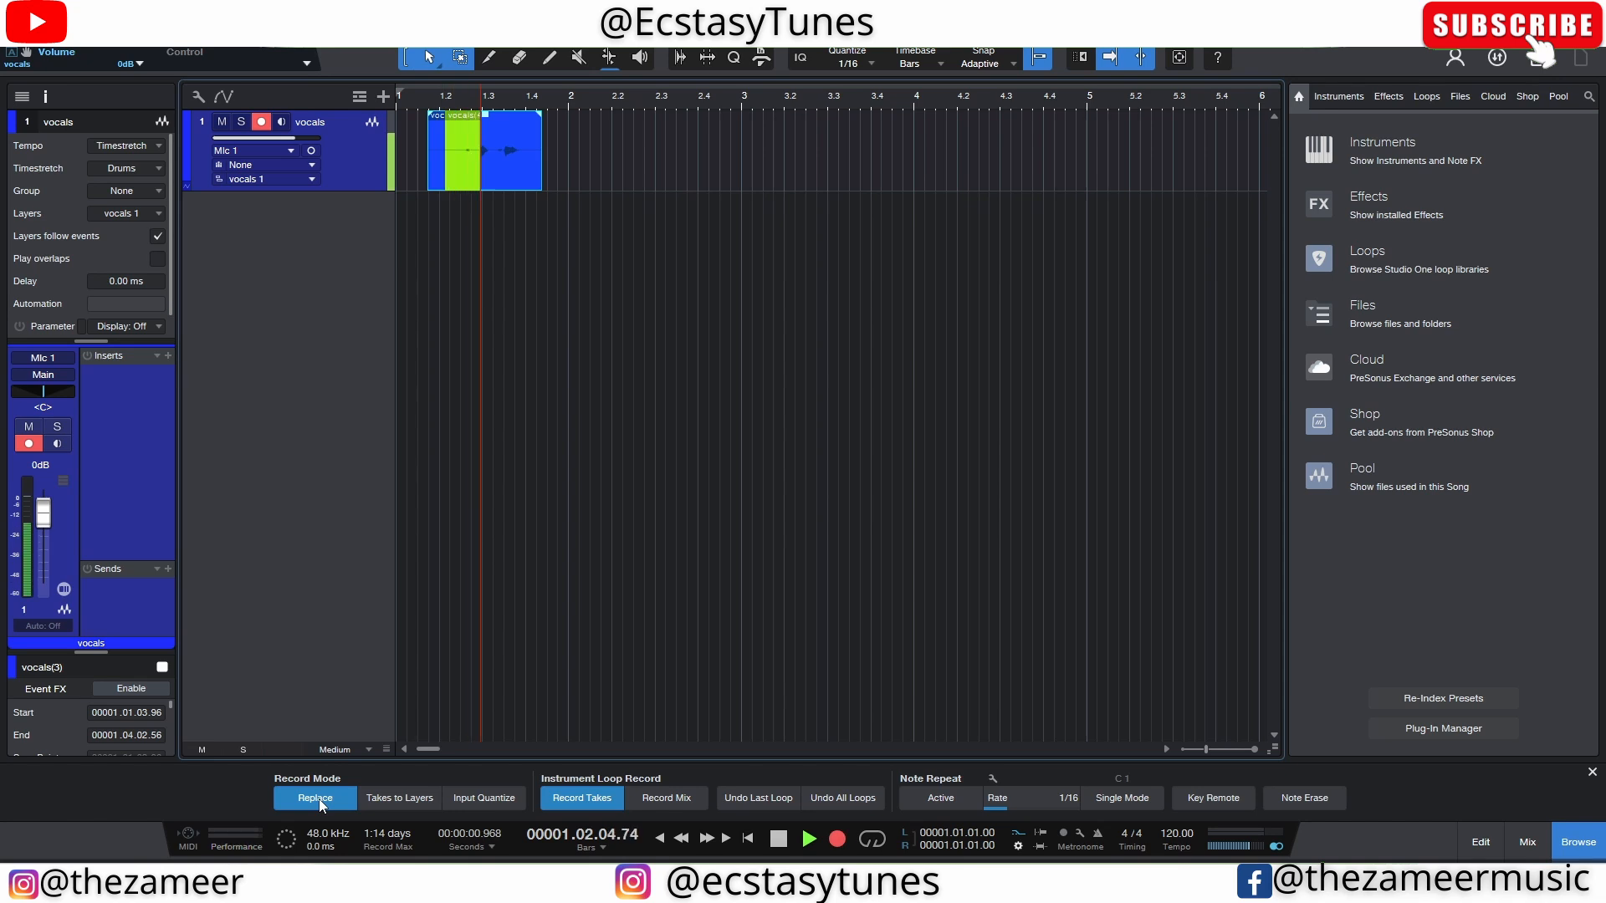
key(space)
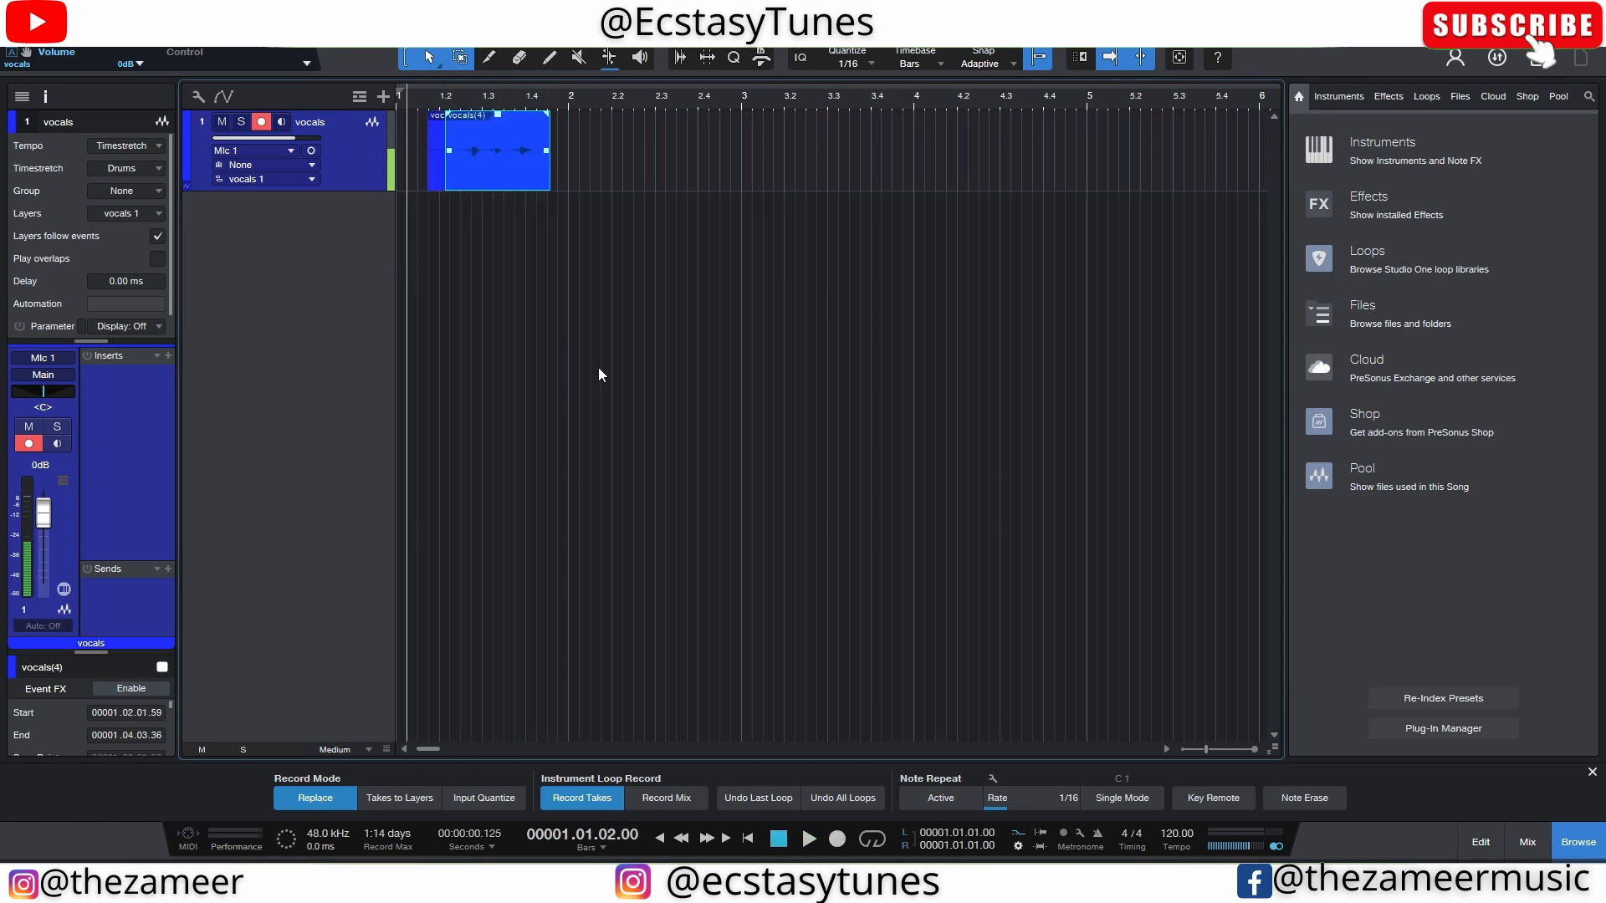
Step: Move the second recorded take to just after bar 2 to inspect what remains of the first, and undo the move
click(482, 177)
drag(462, 164, 608, 161)
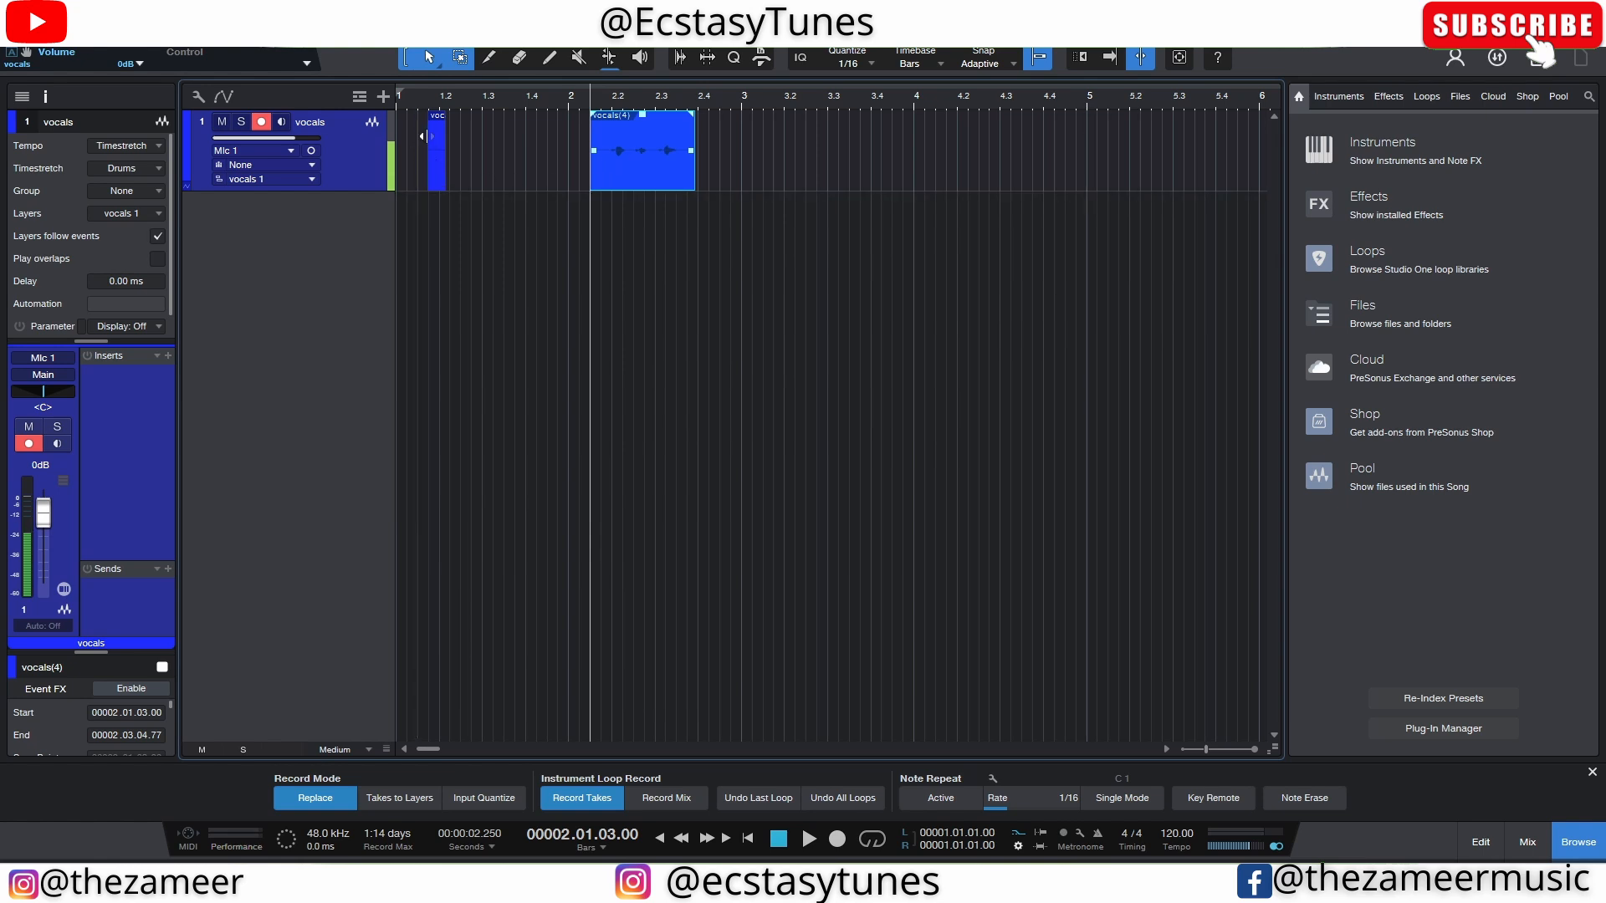
click(438, 159)
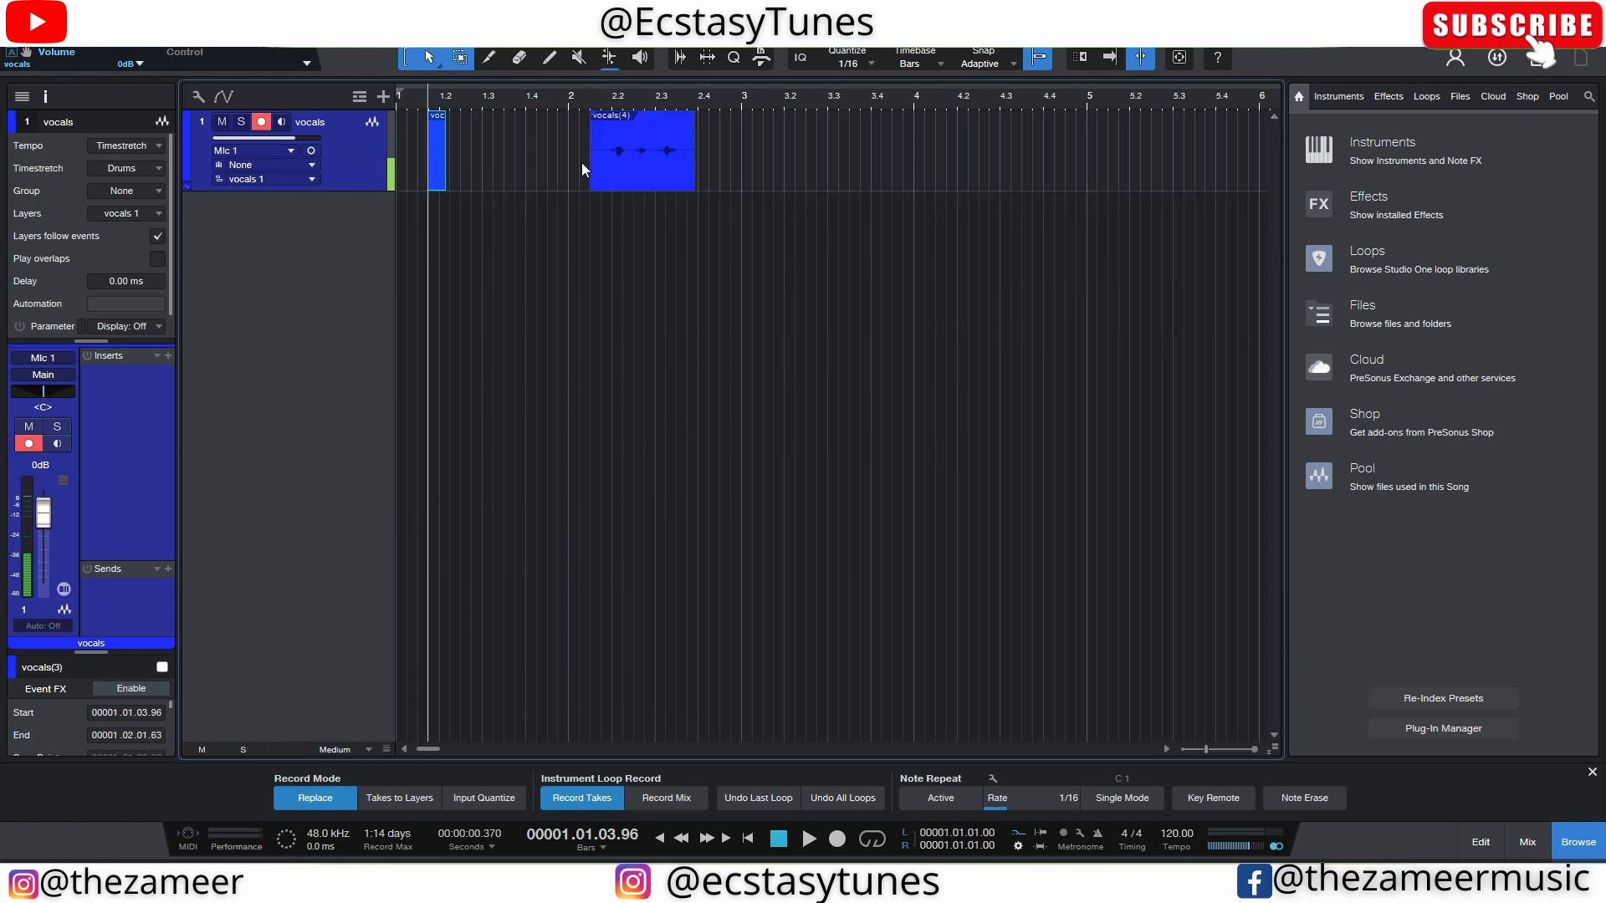
key(ctrl+z)
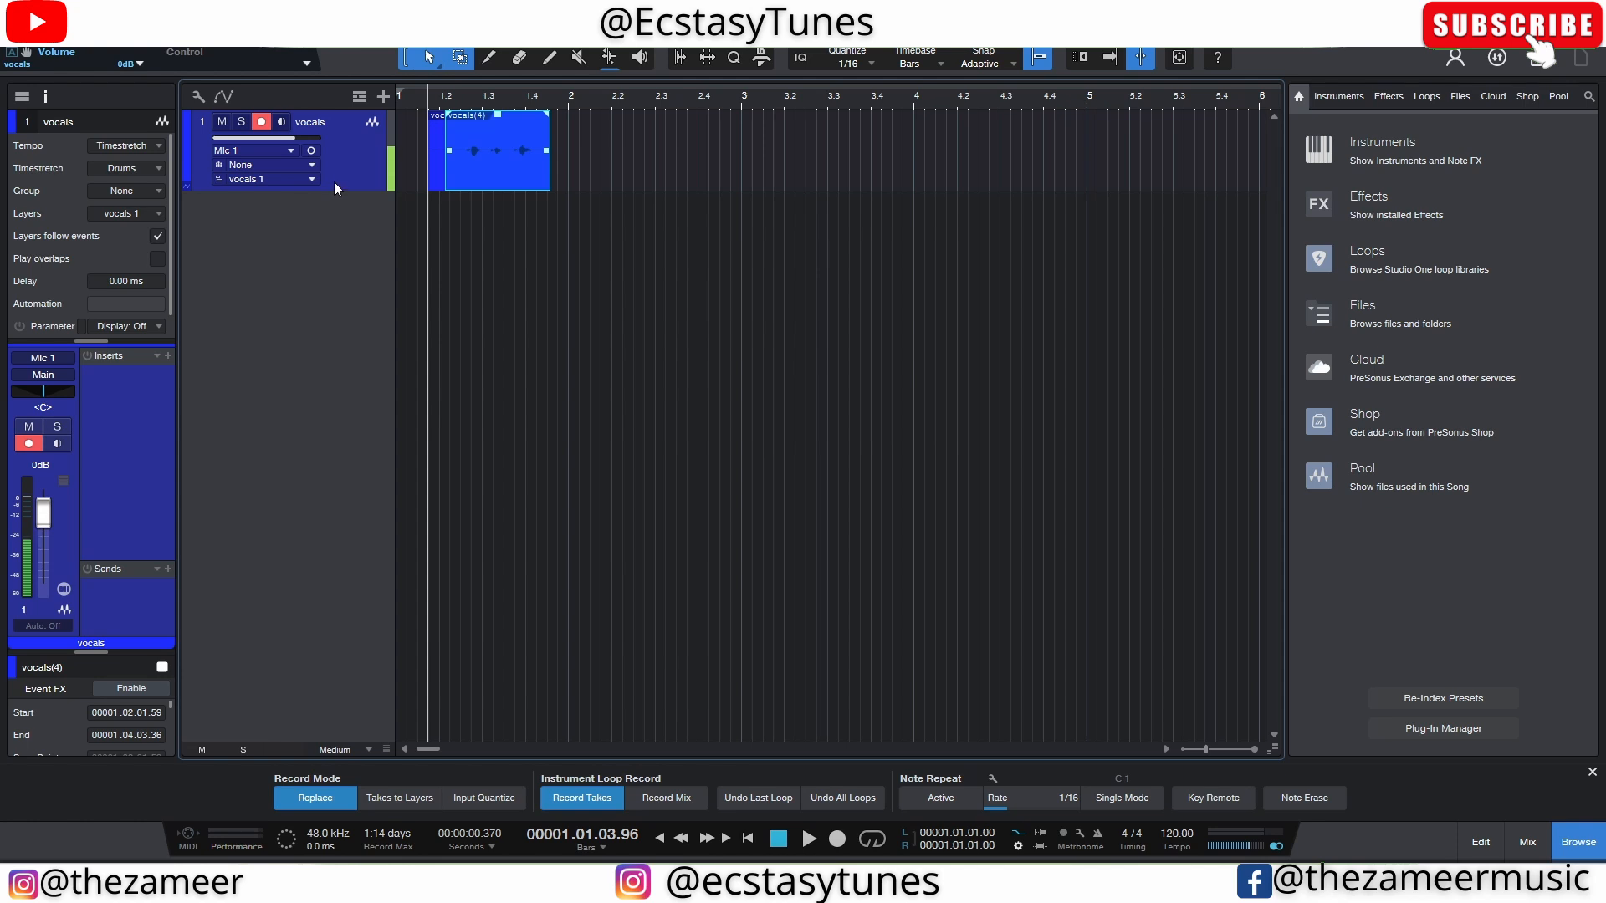
Step: Examine the layer list and its options on the vocals track
scroll(435, 238, up, 1)
click(274, 179)
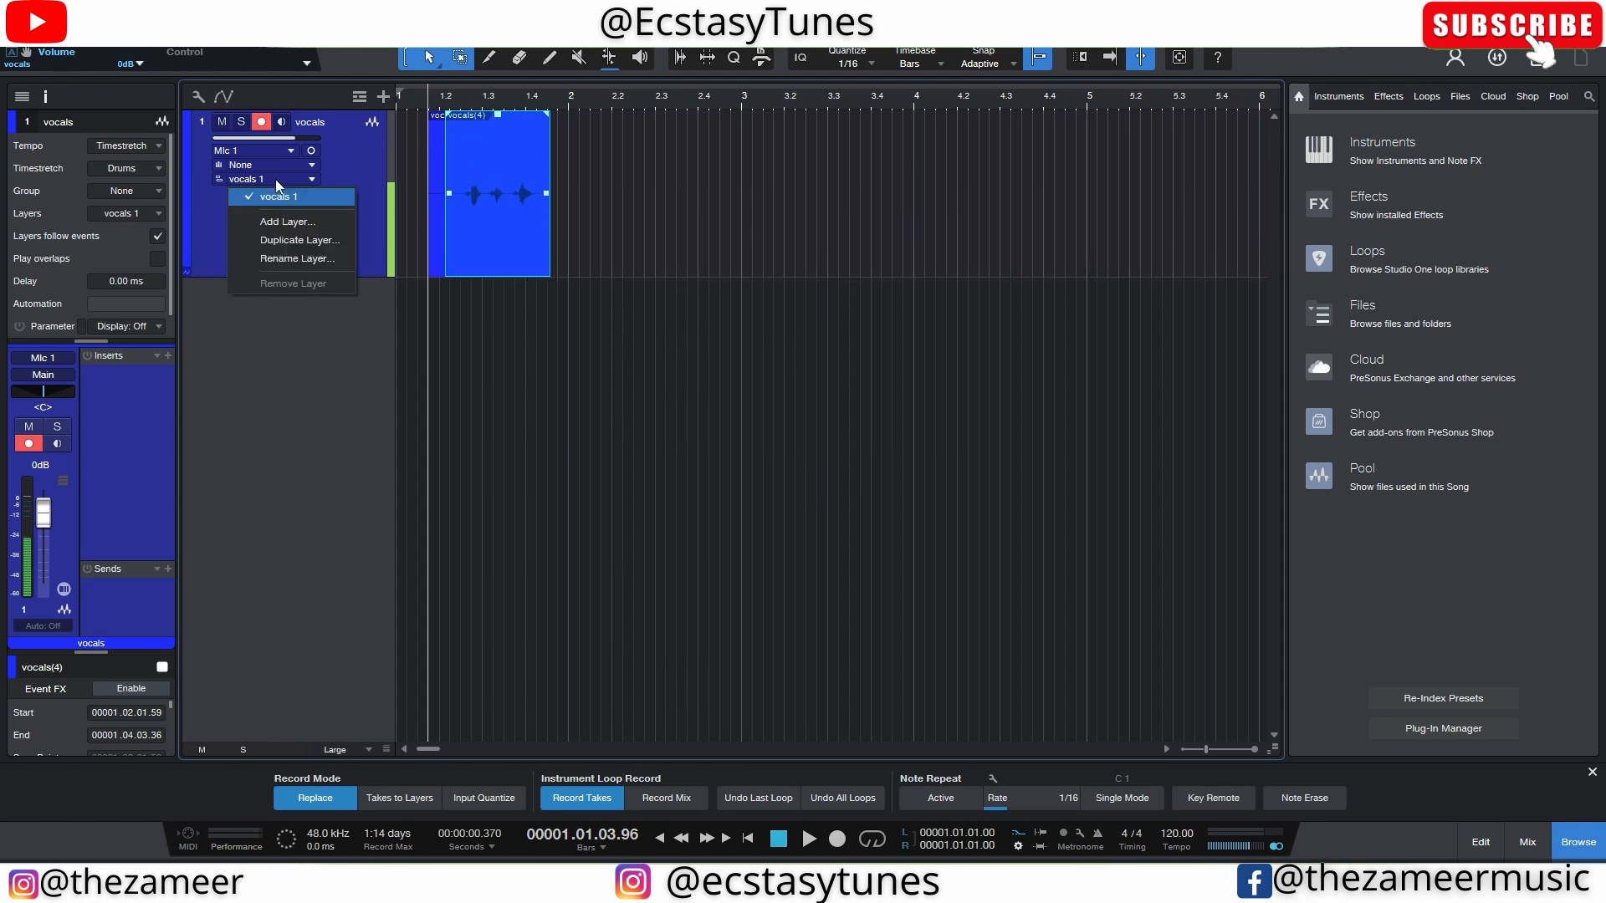
click(342, 162)
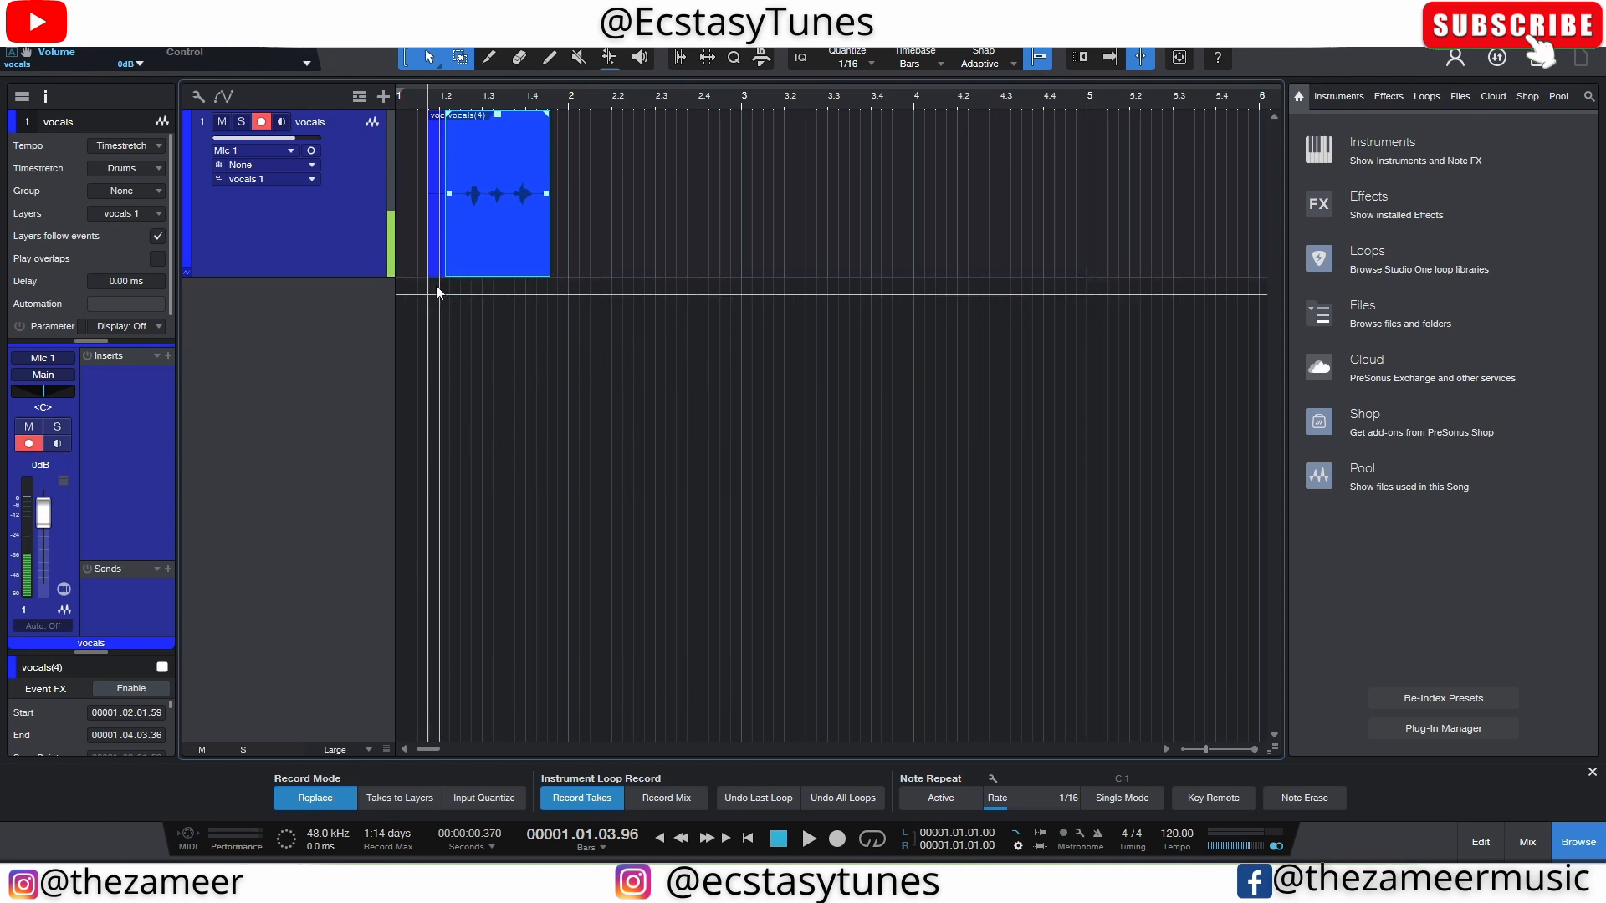
scroll(435, 284, down, 1)
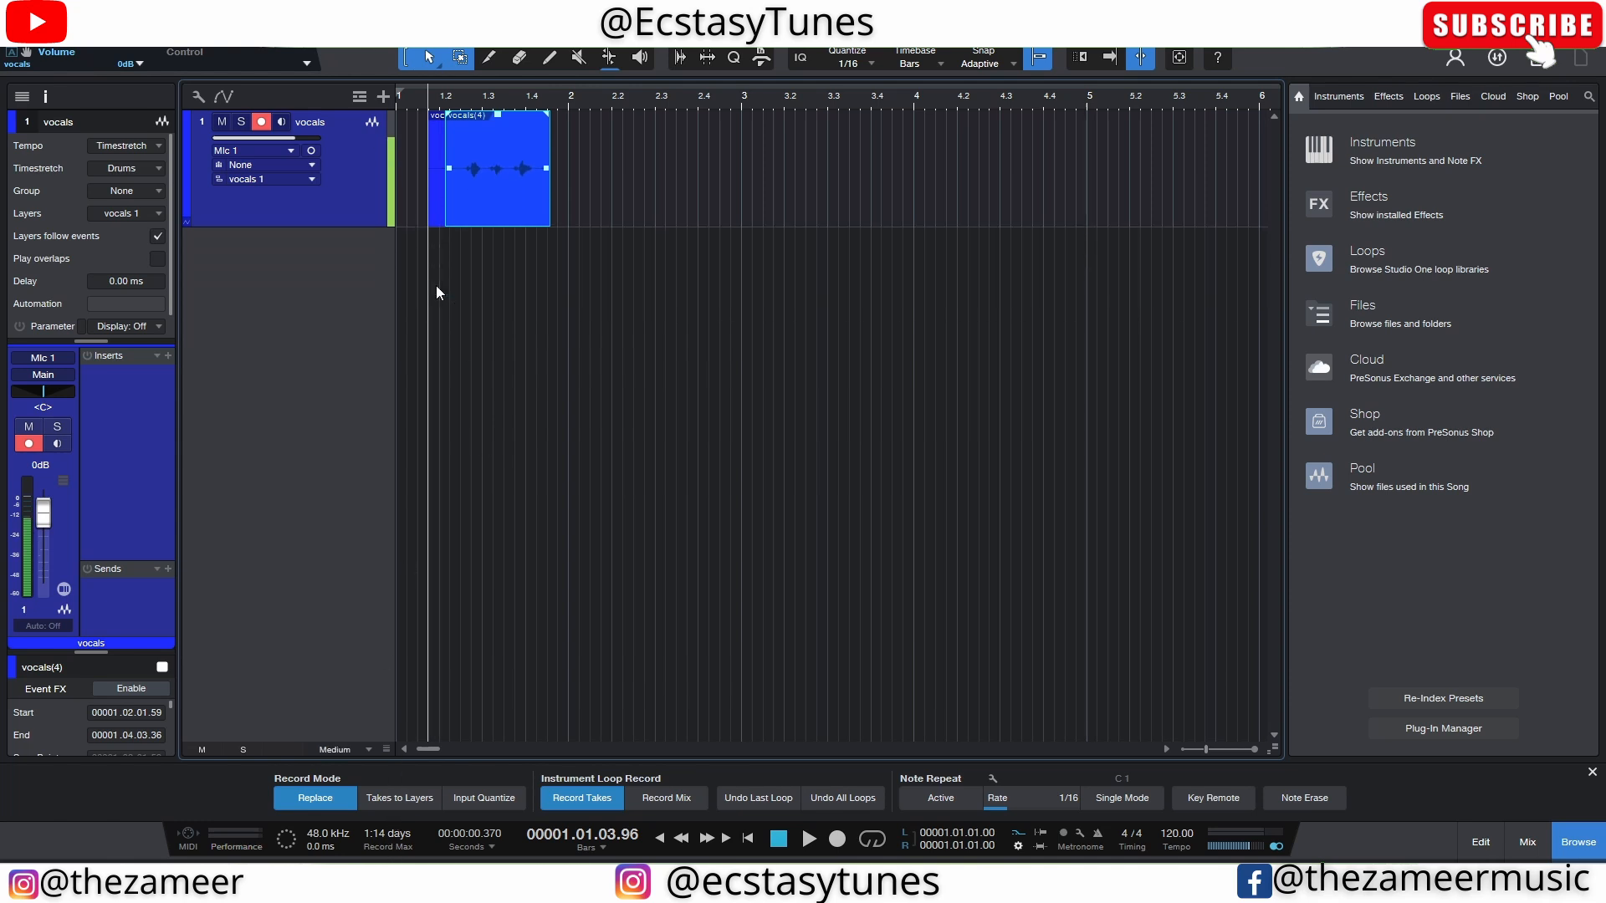
Step: Switch the record mode from Replace to Takes to Layers and delete the existing recordings on the vocals track
click(316, 801)
click(393, 799)
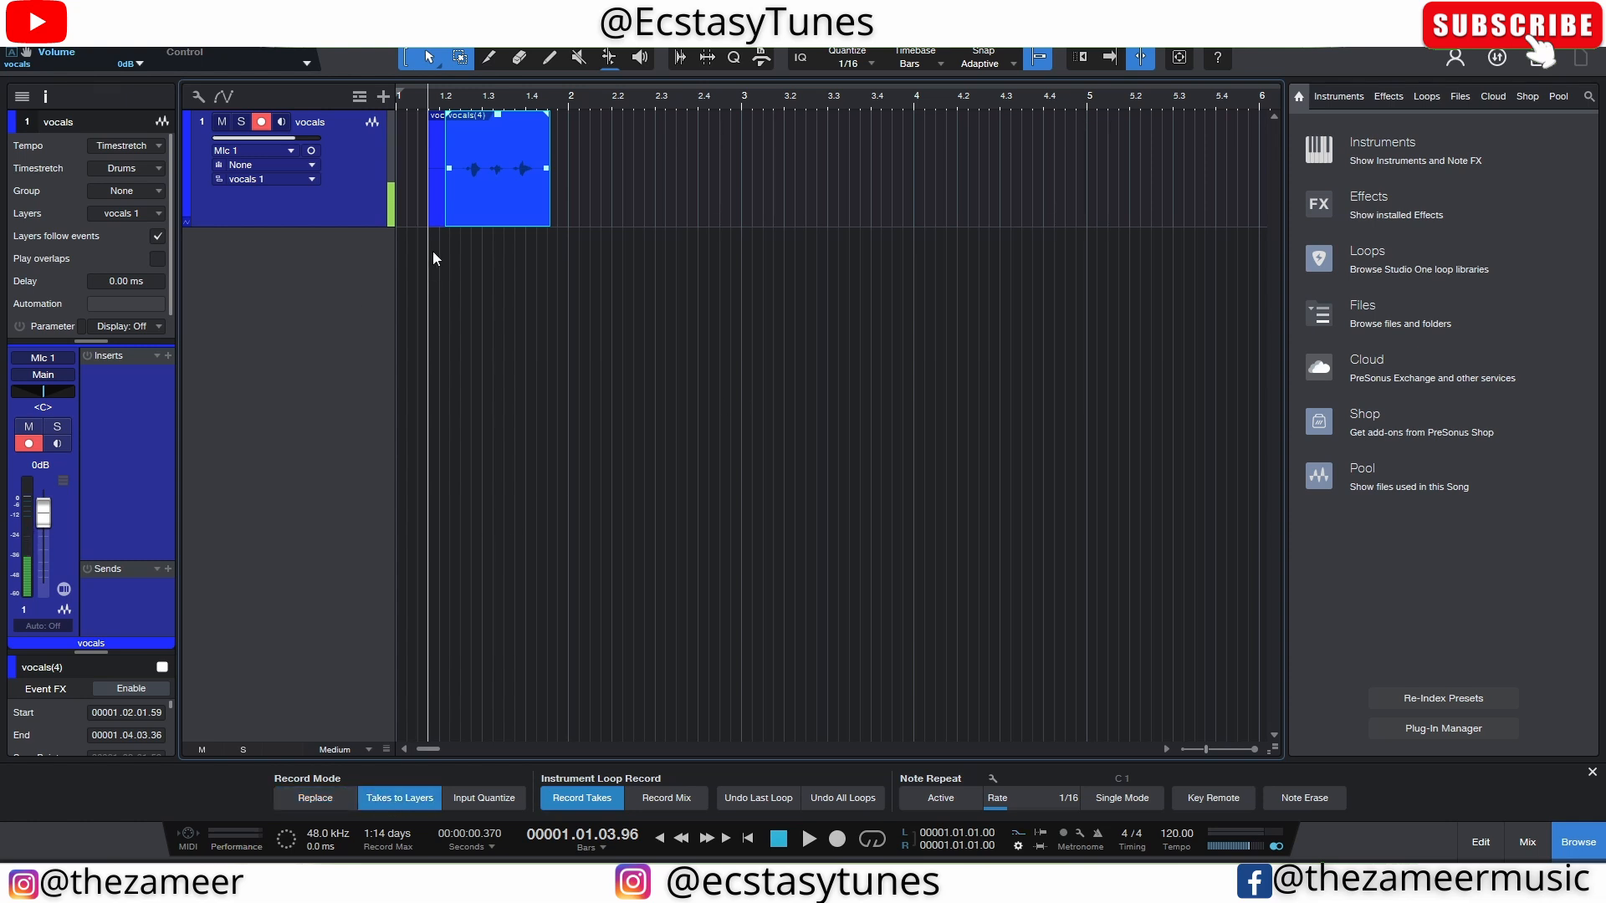
scroll(433, 251, up, 3)
scroll(434, 251, down, 1)
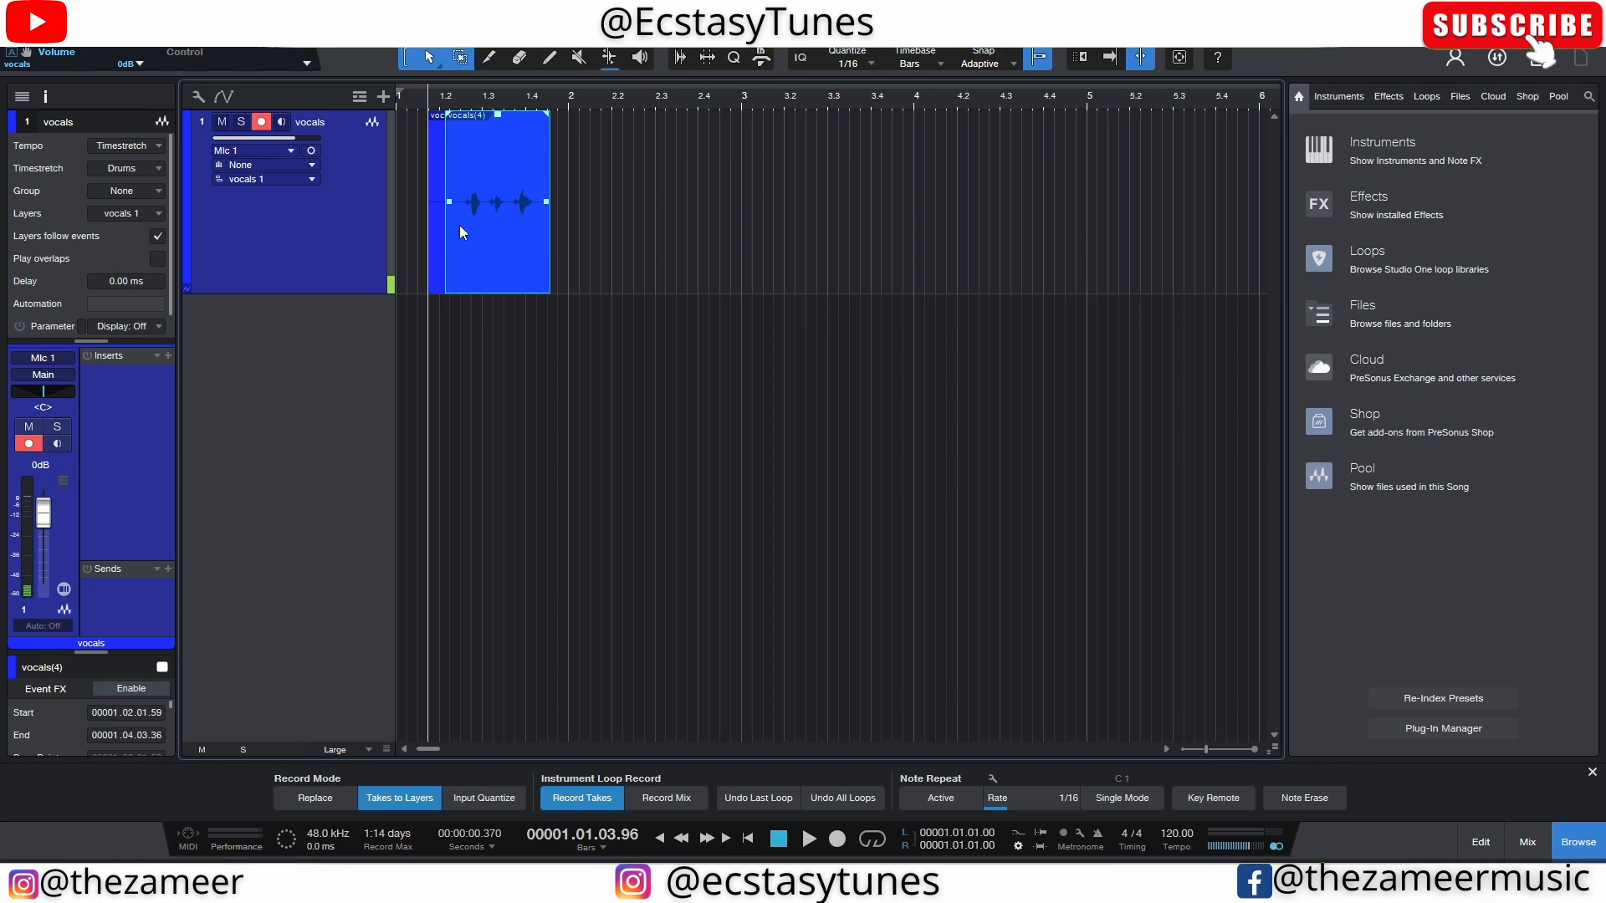
key(Delete)
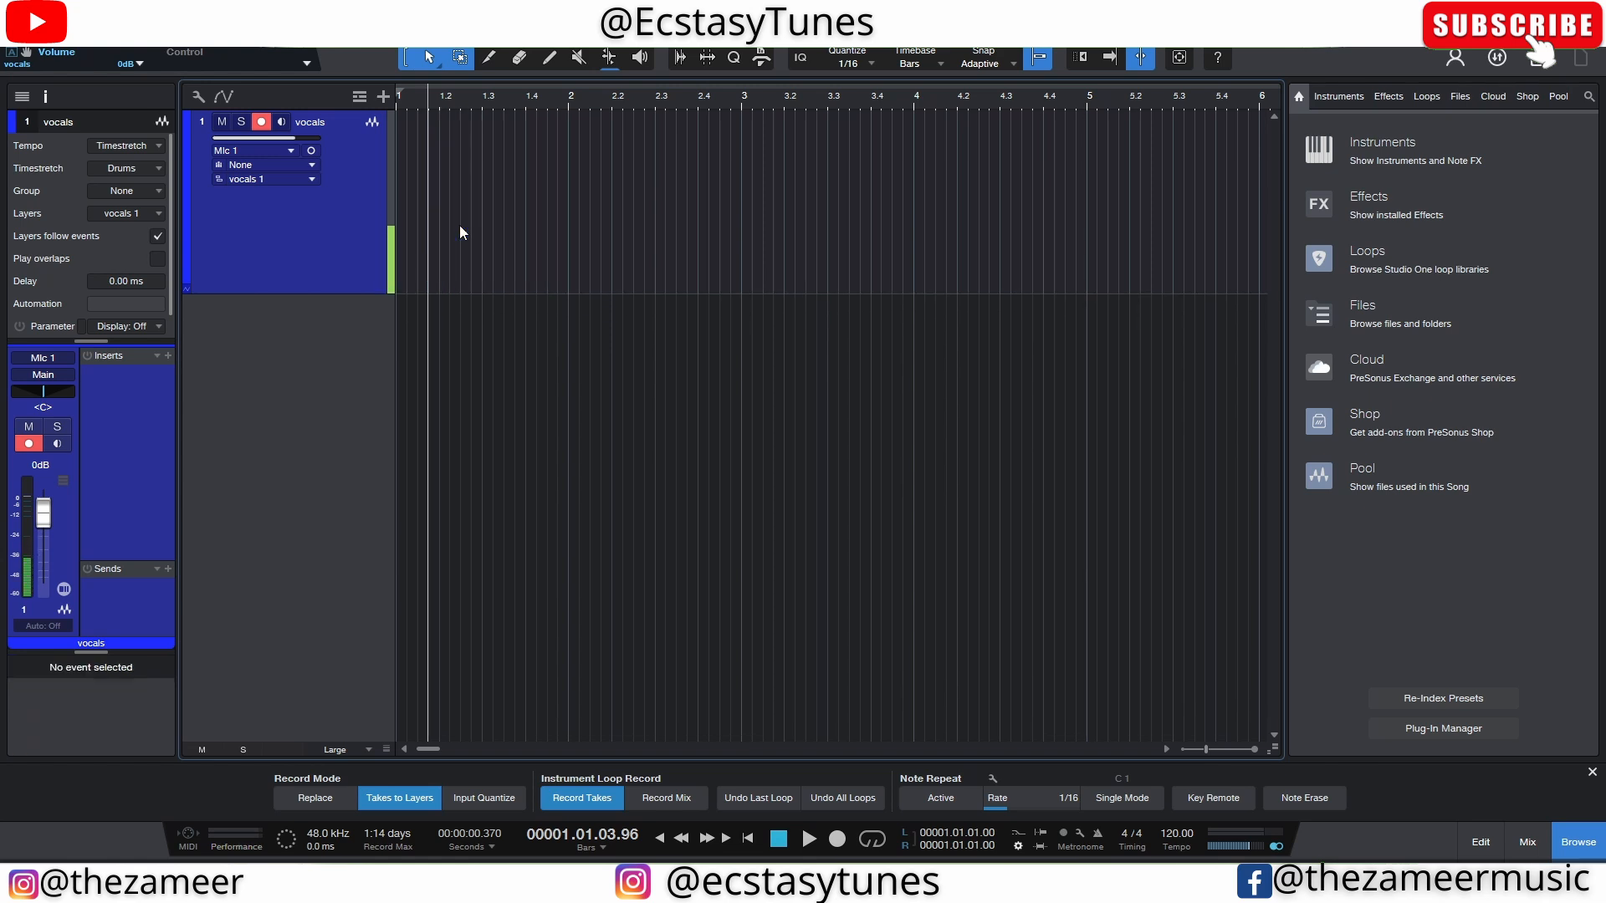
Step: Record two overlapping takes from the start of the song on the vocals track, keeping each in its own layer
key(space)
key(KP_Multiply)
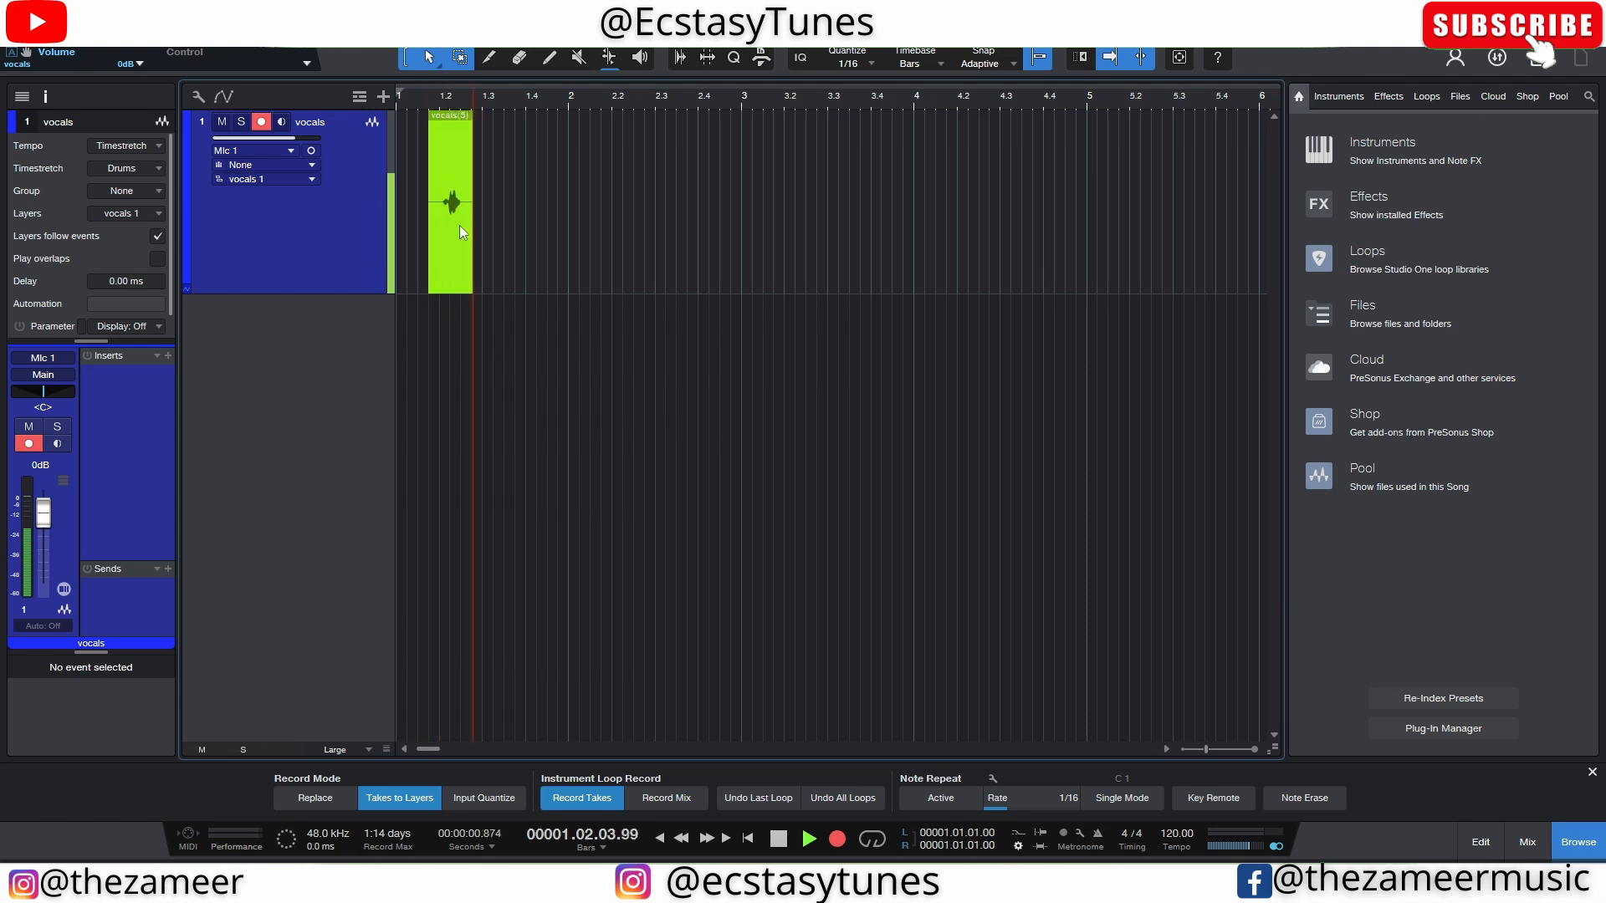
key(space)
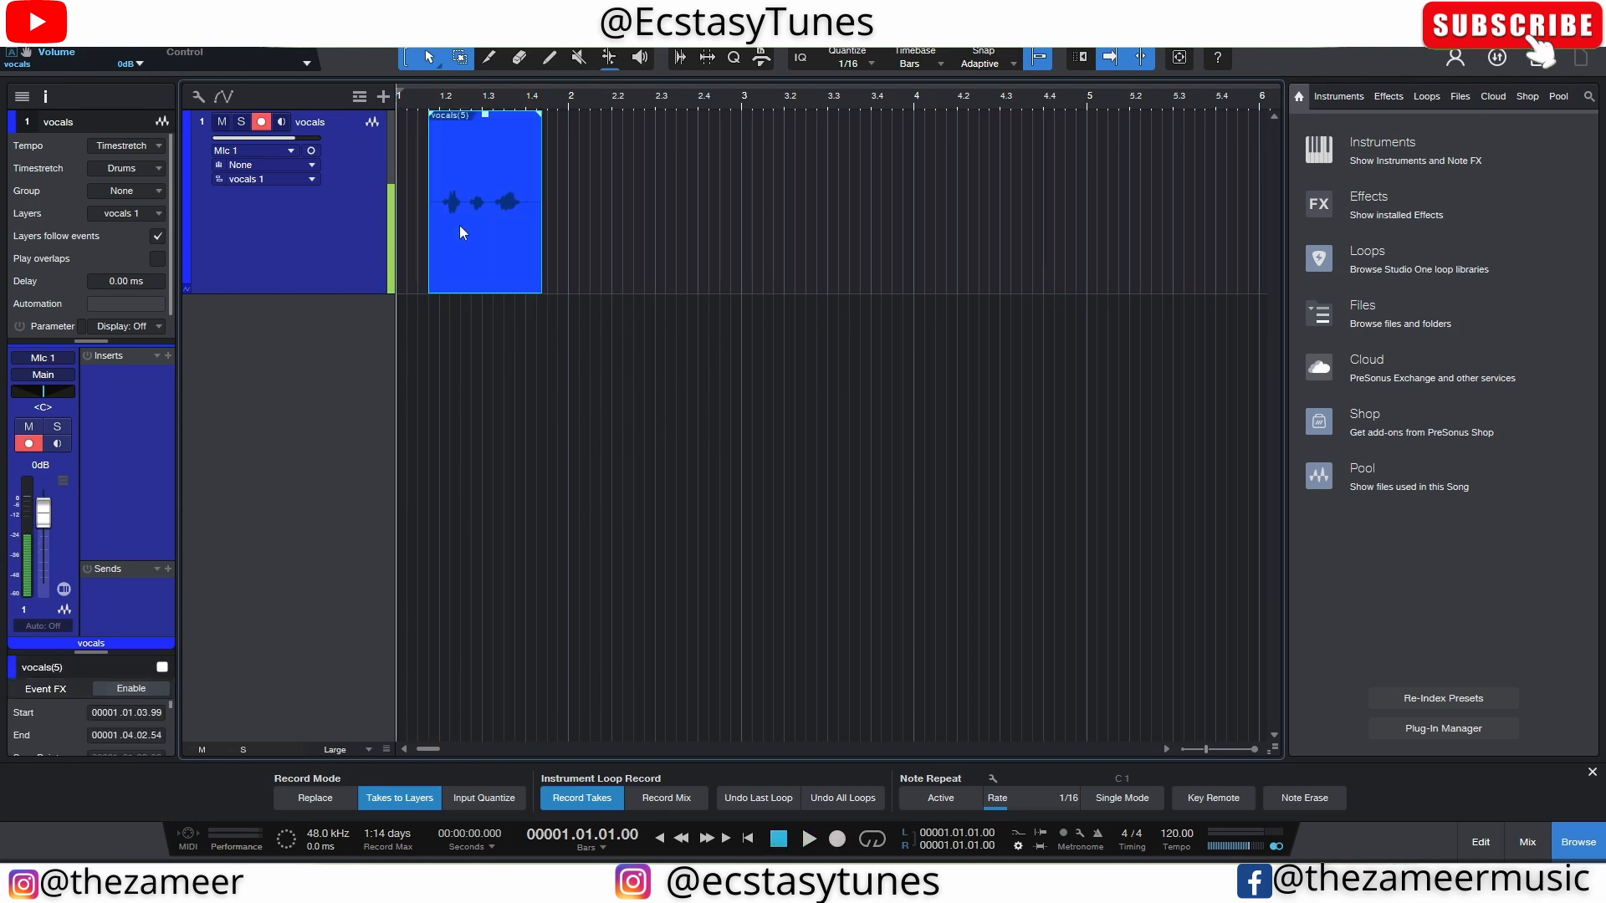
key(KP_Multiply)
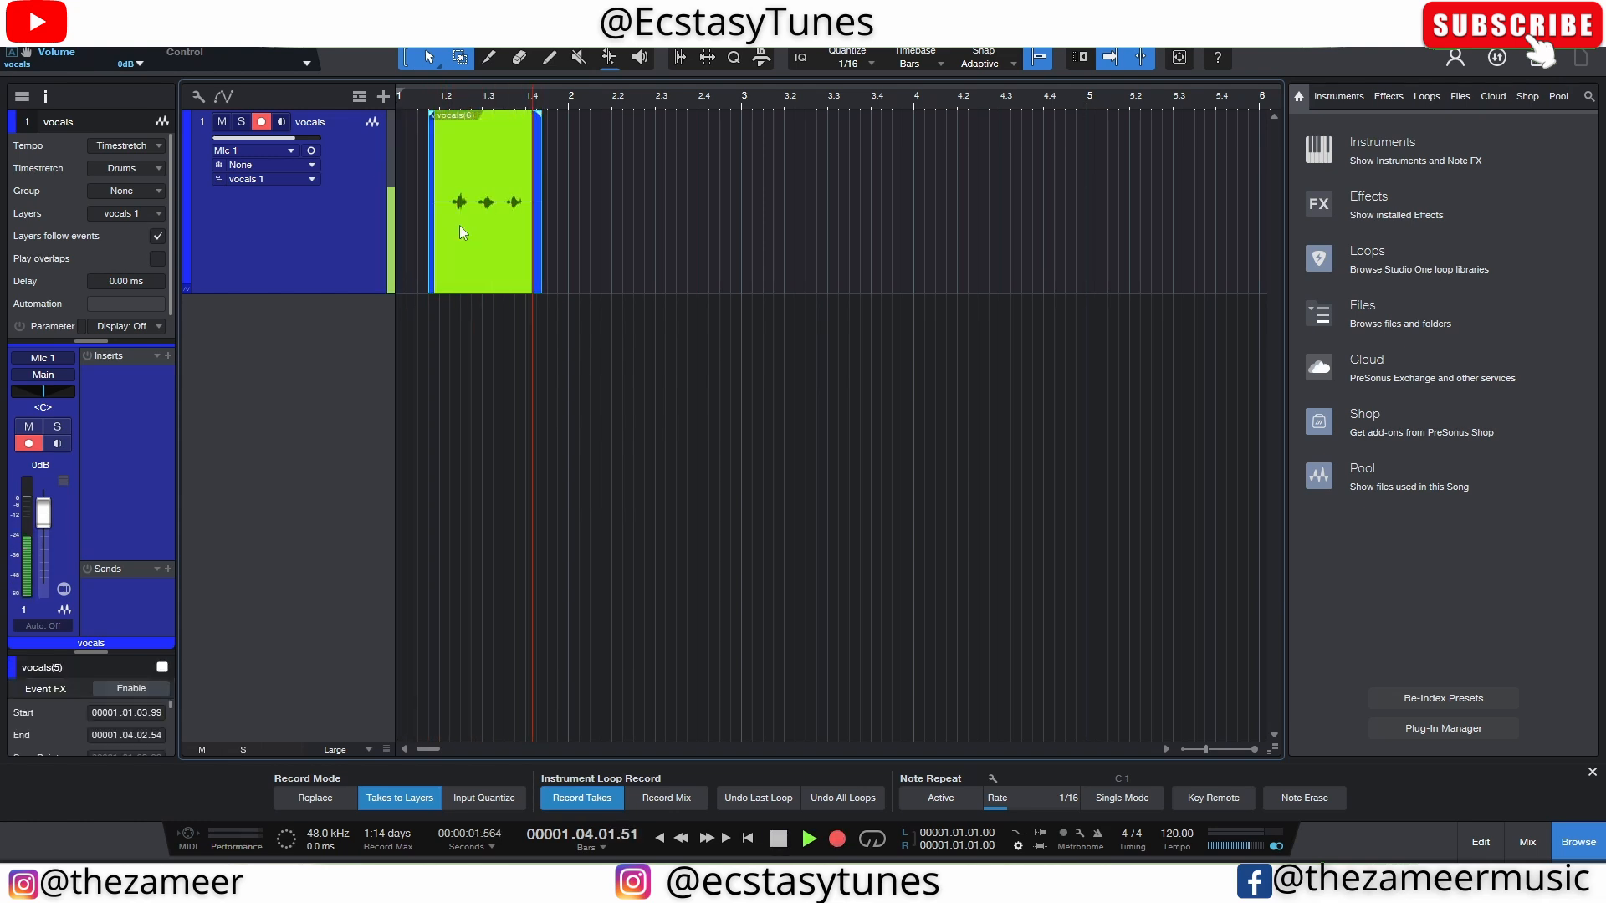
key(space)
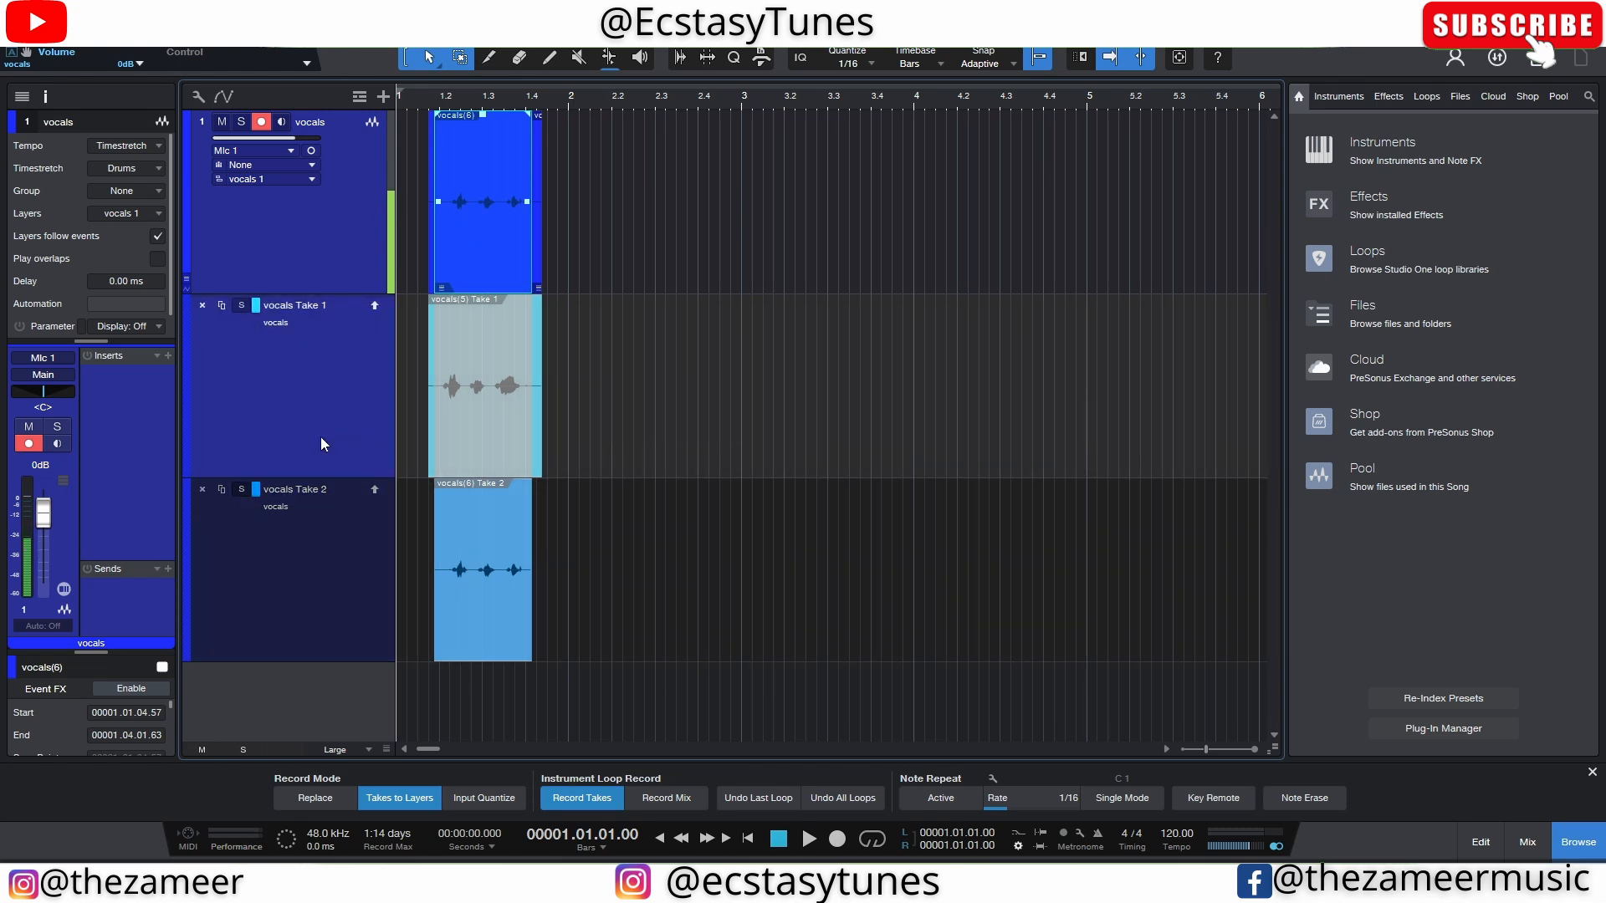
Step: Comp the vocals track by promoting the first two phrases of Take 1 and the third phrase of Take 2
key(z)
scroll(633, 540, down, 4)
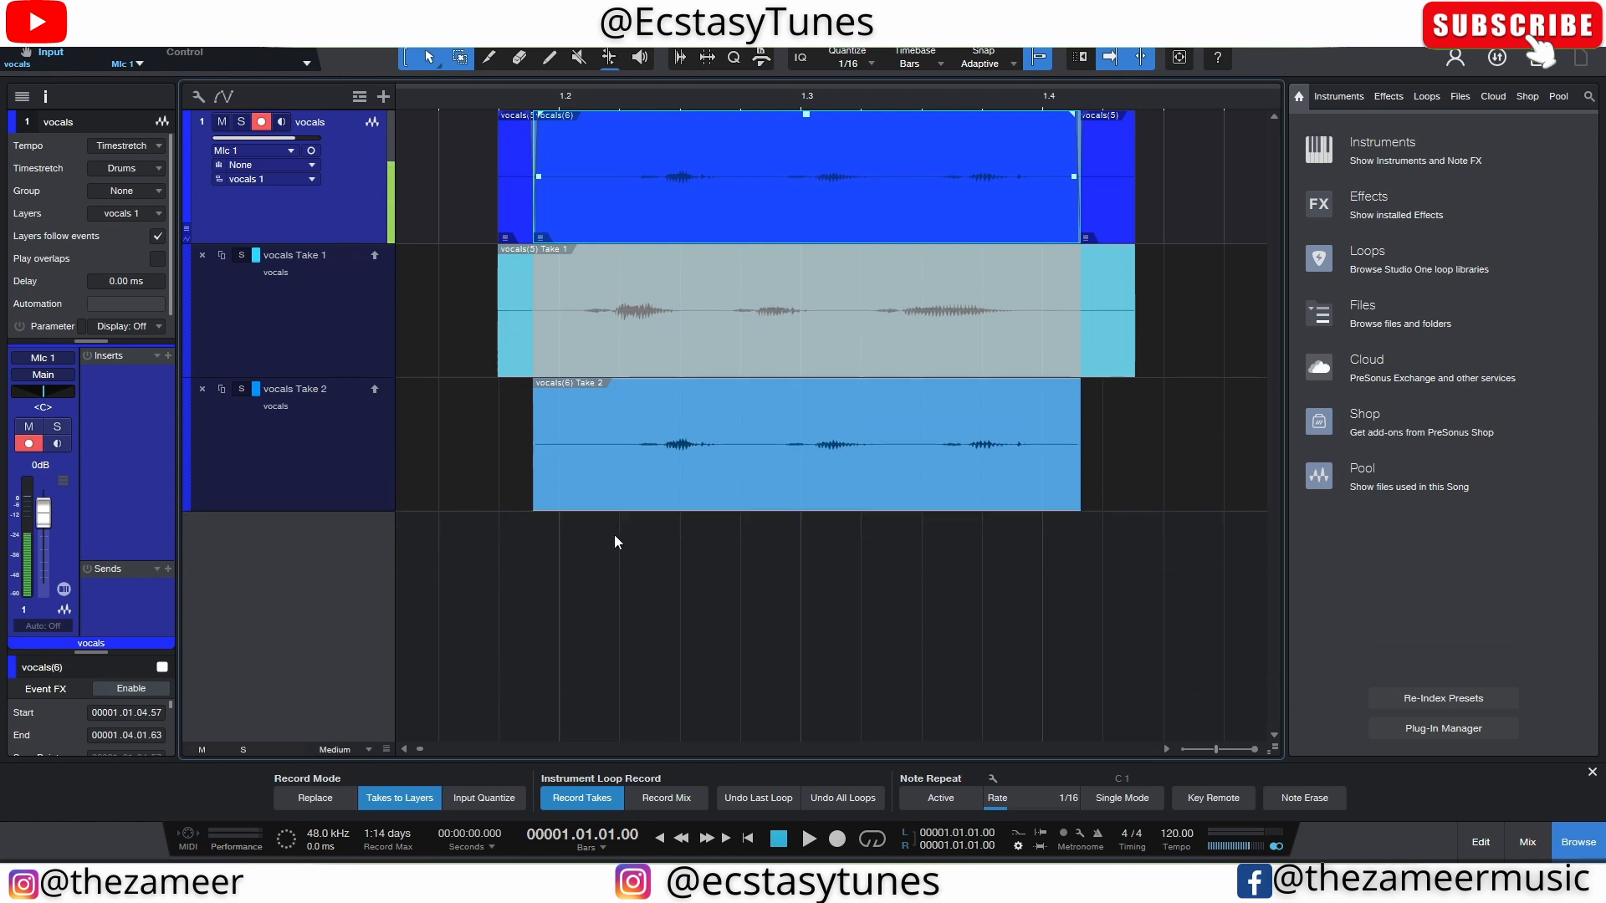
scroll(602, 516, up, 3)
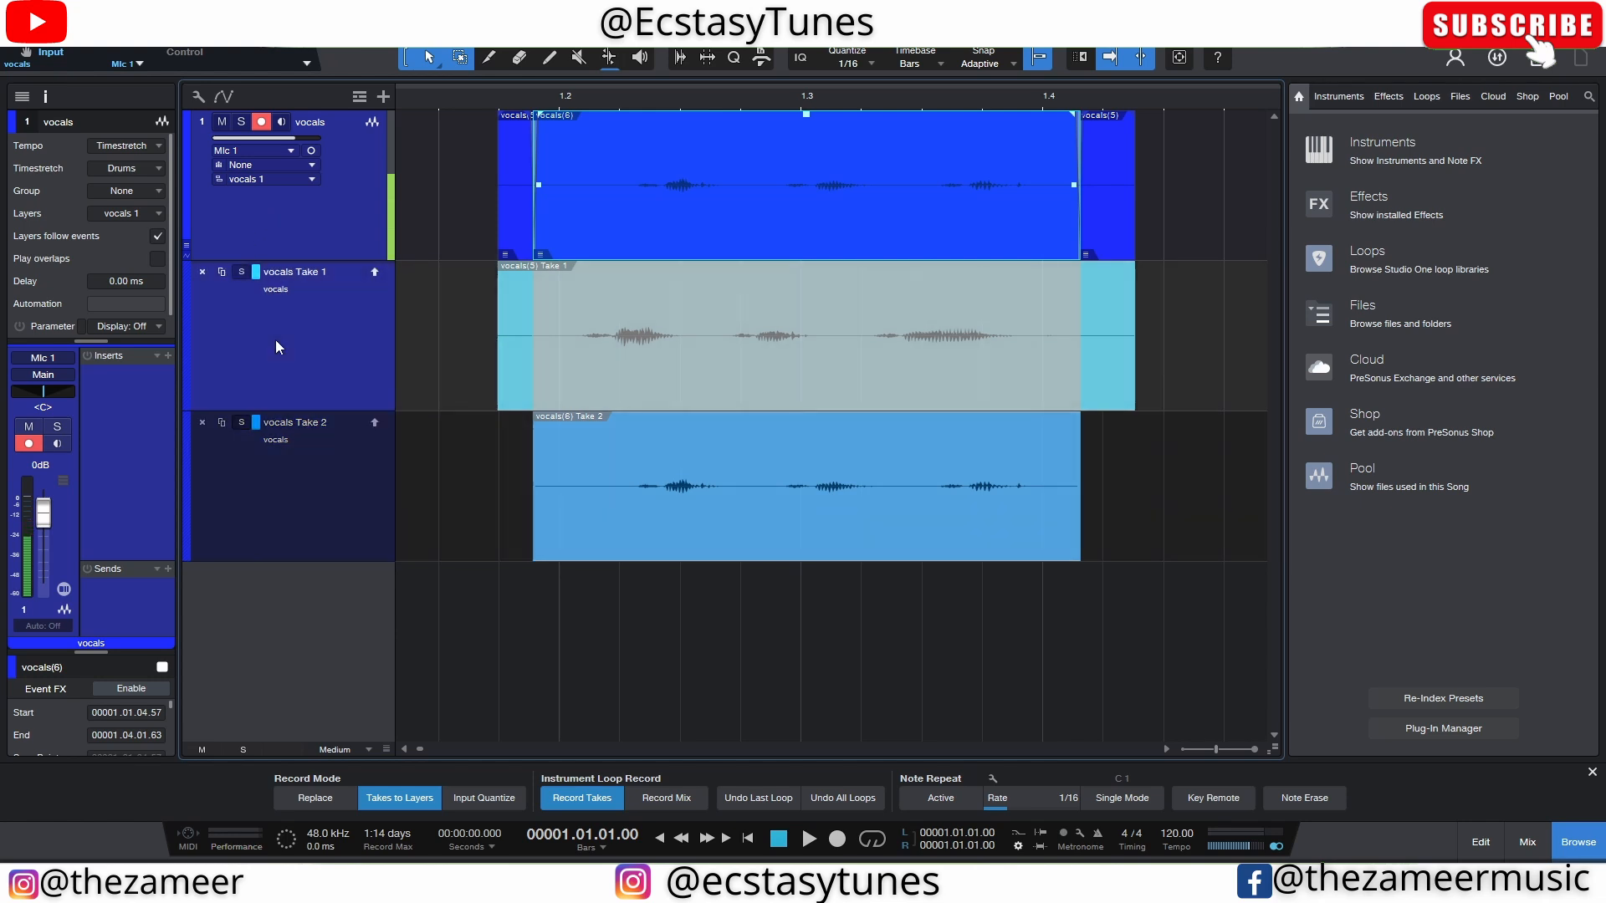
click(1108, 371)
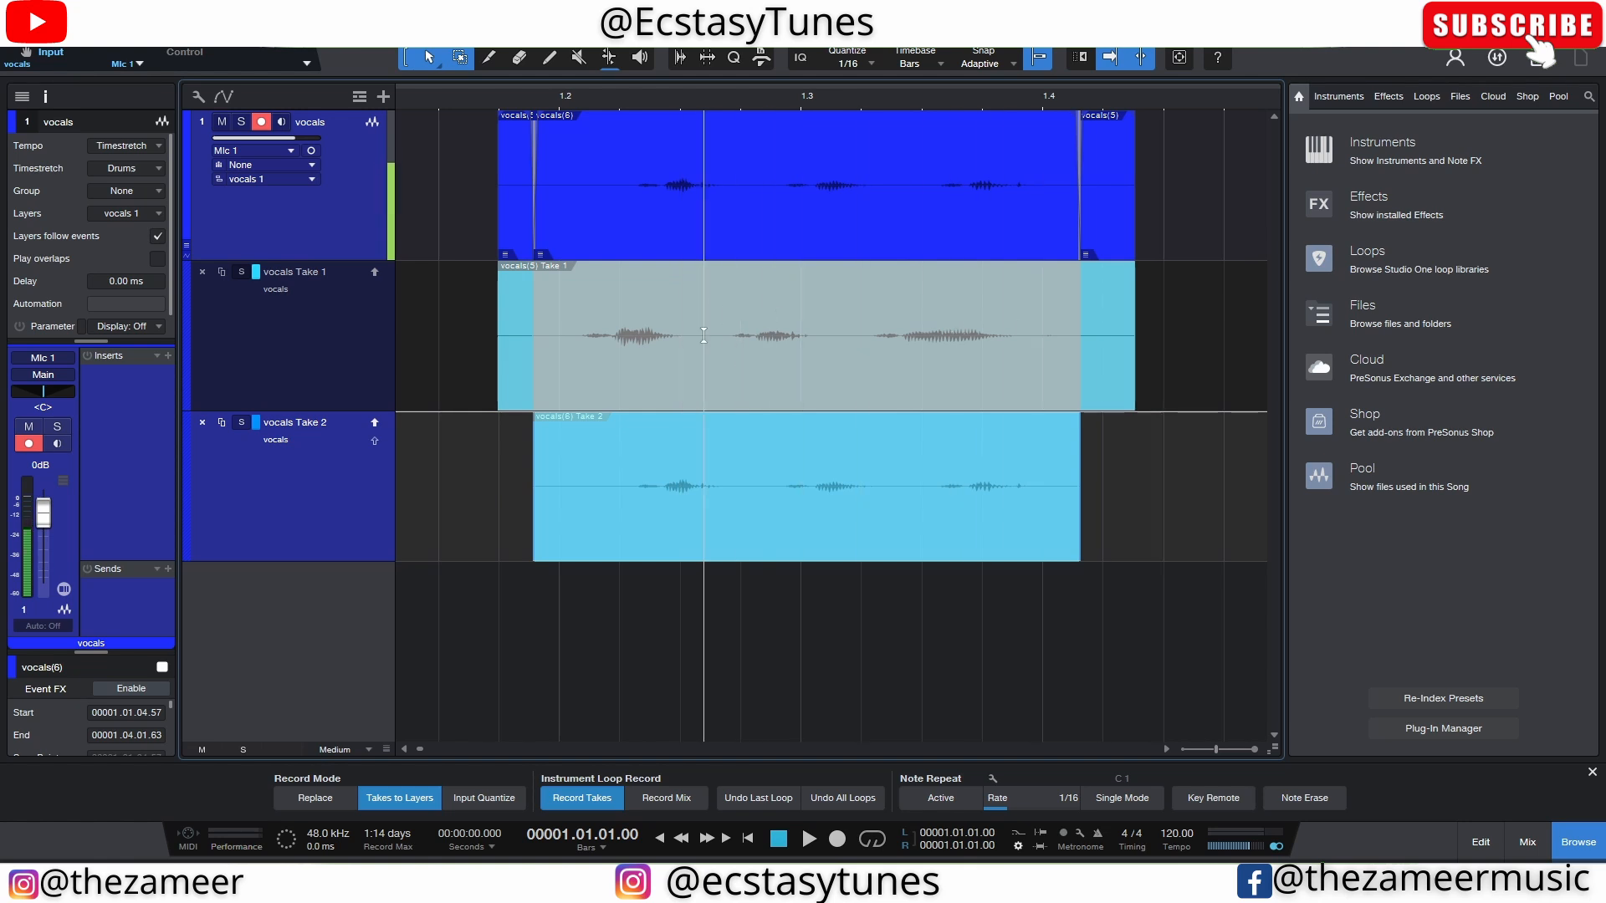
click(484, 97)
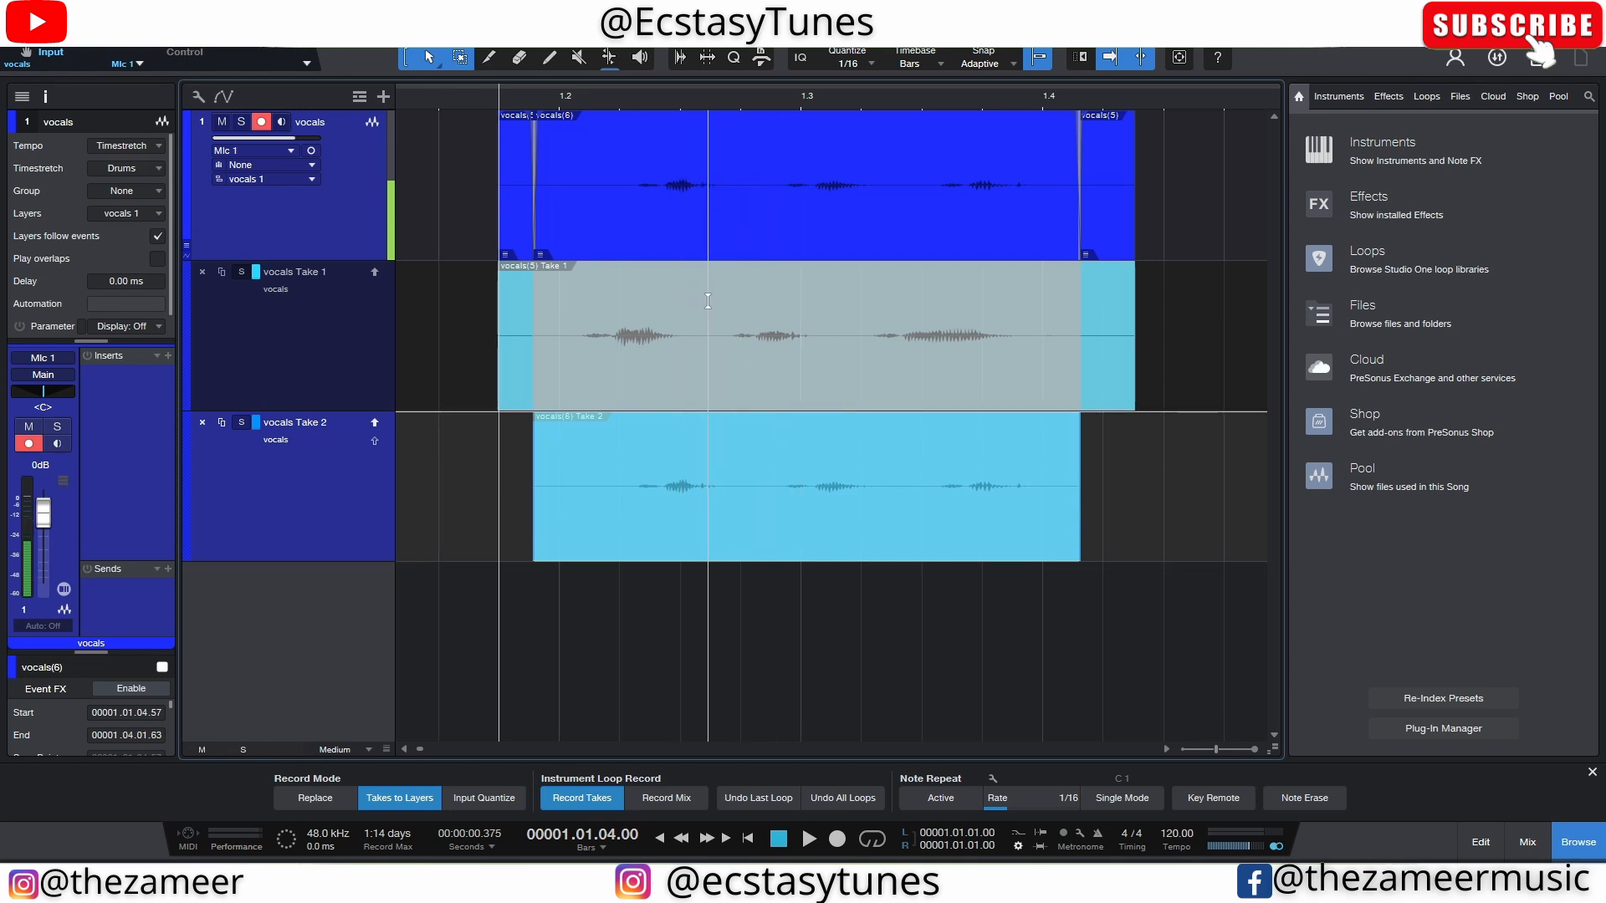
drag(708, 301, 826, 303)
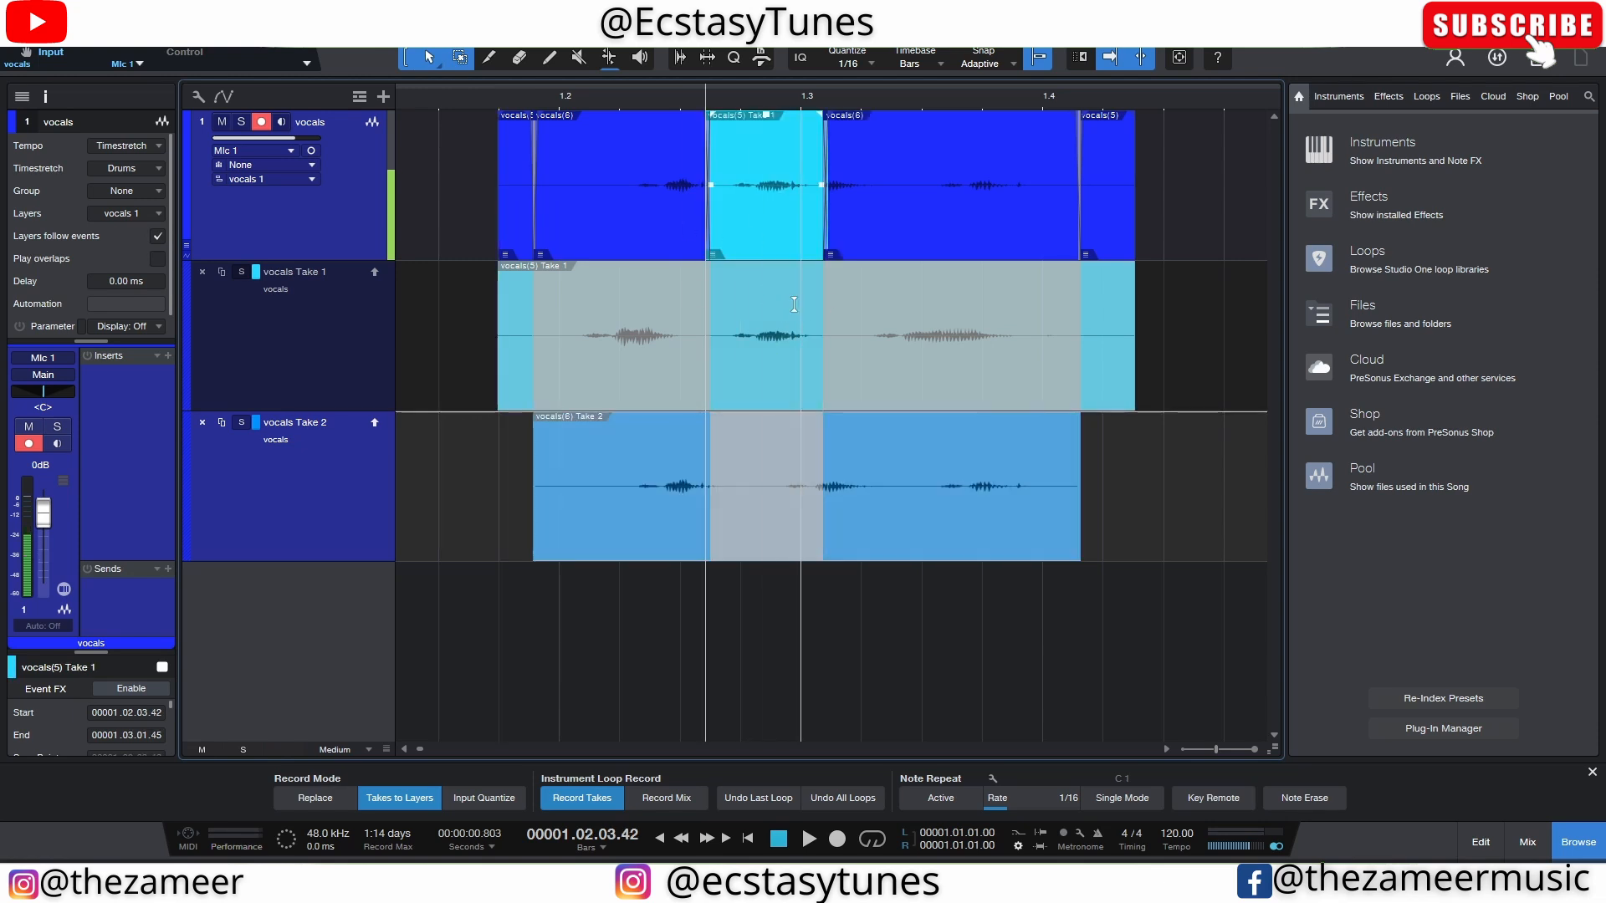
drag(897, 447, 1017, 447)
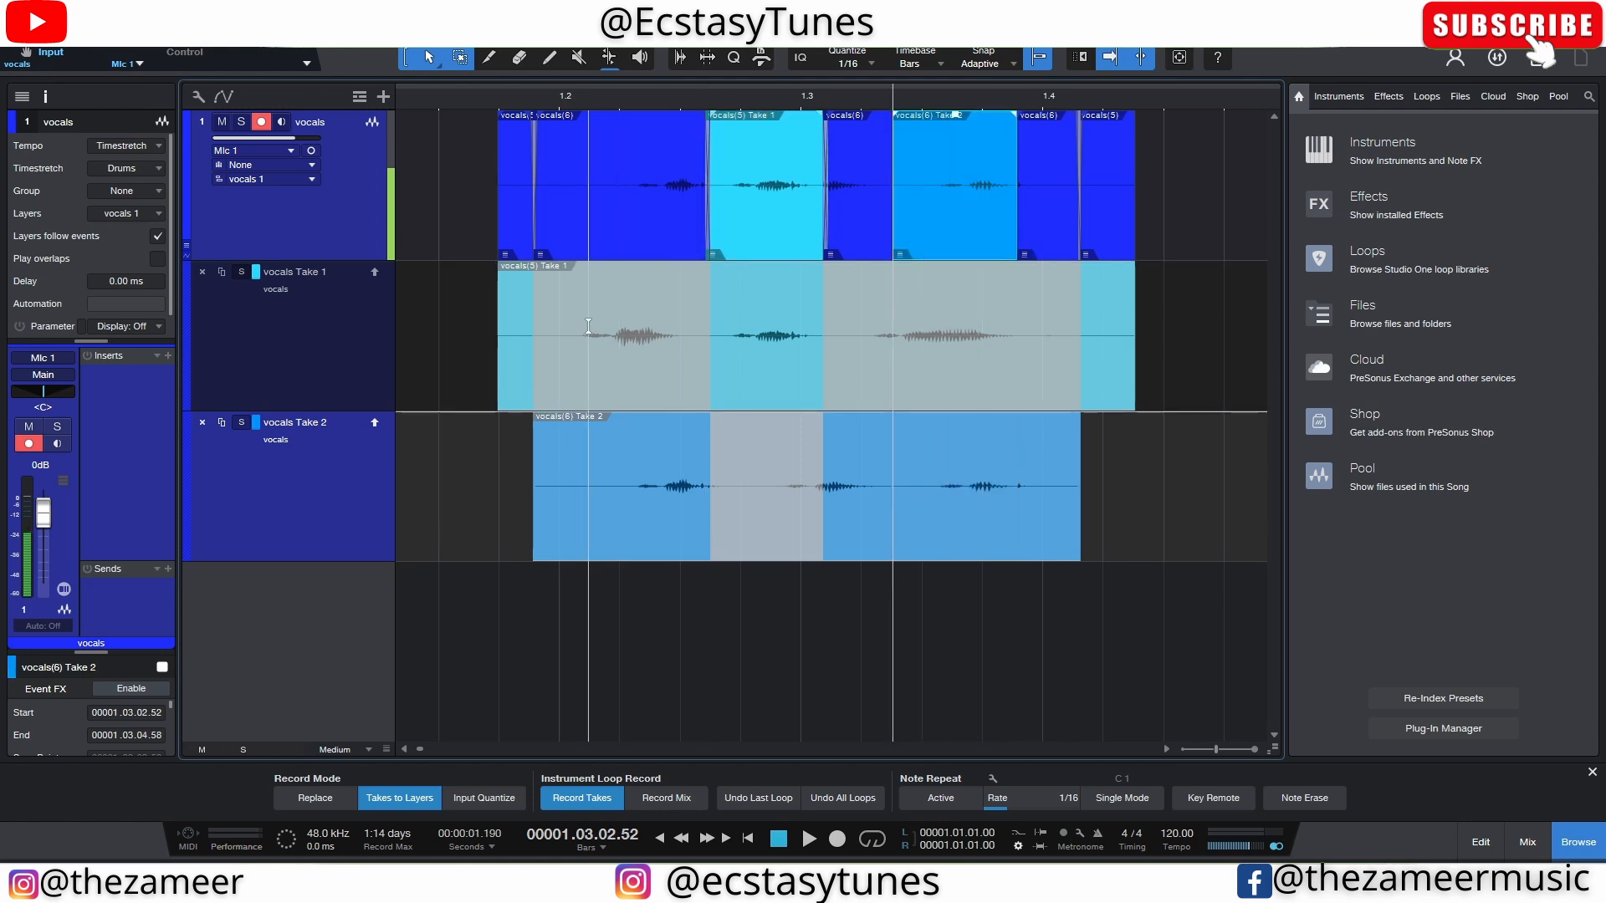
drag(583, 331, 679, 329)
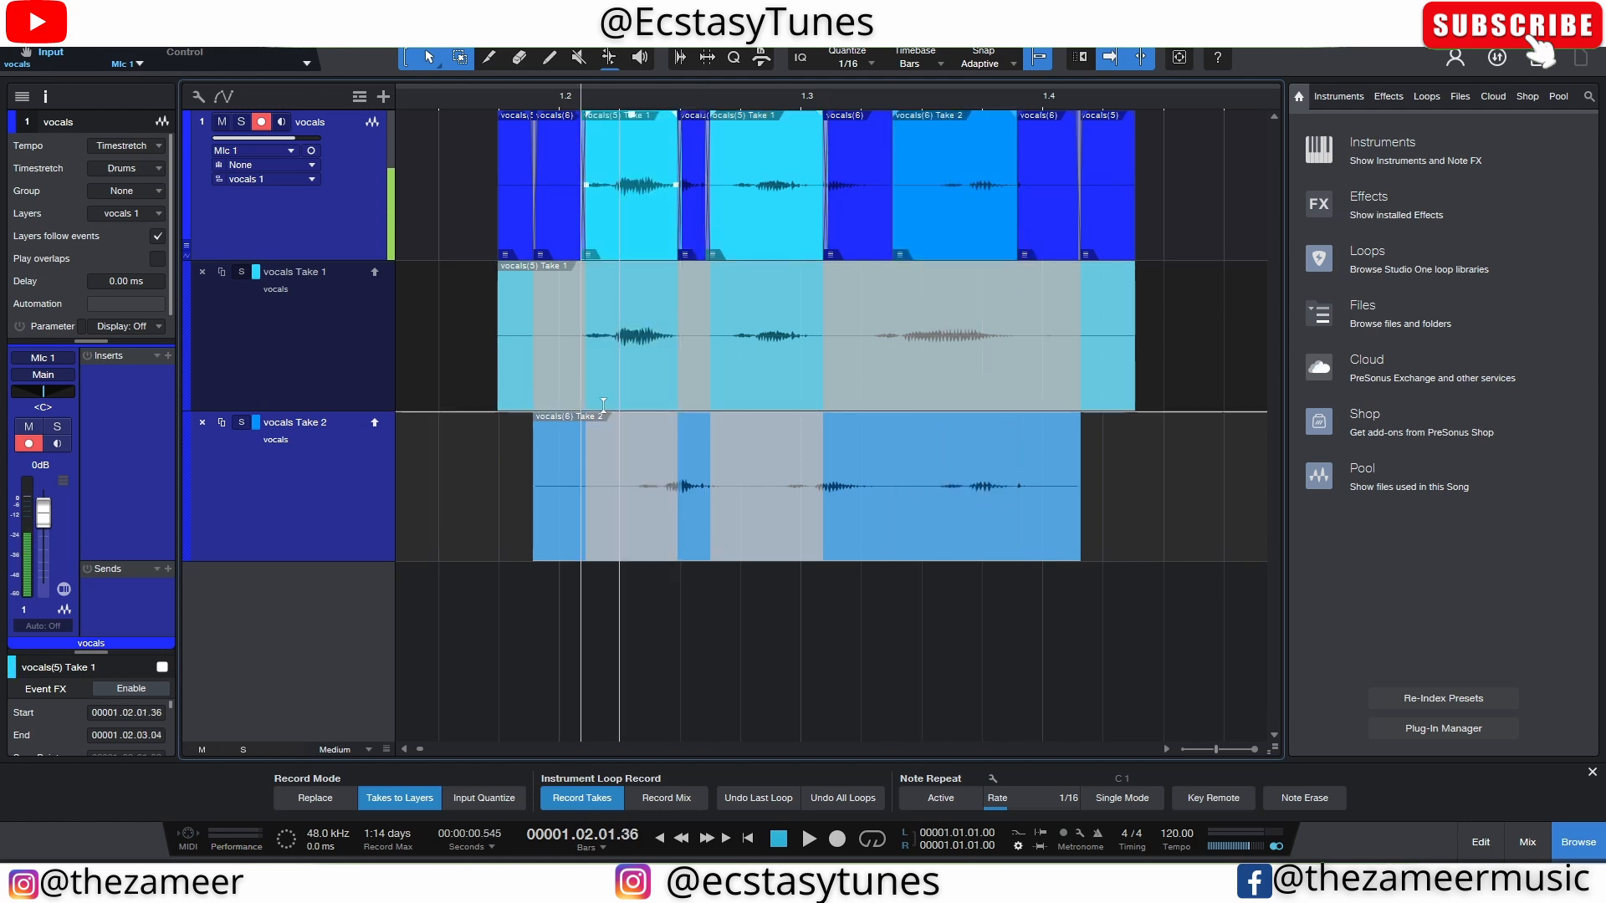
Step: Examine the crossfades between the promoted take sections on the vocals track up close
scroll(583, 384, up, 1)
scroll(583, 409, up, 1)
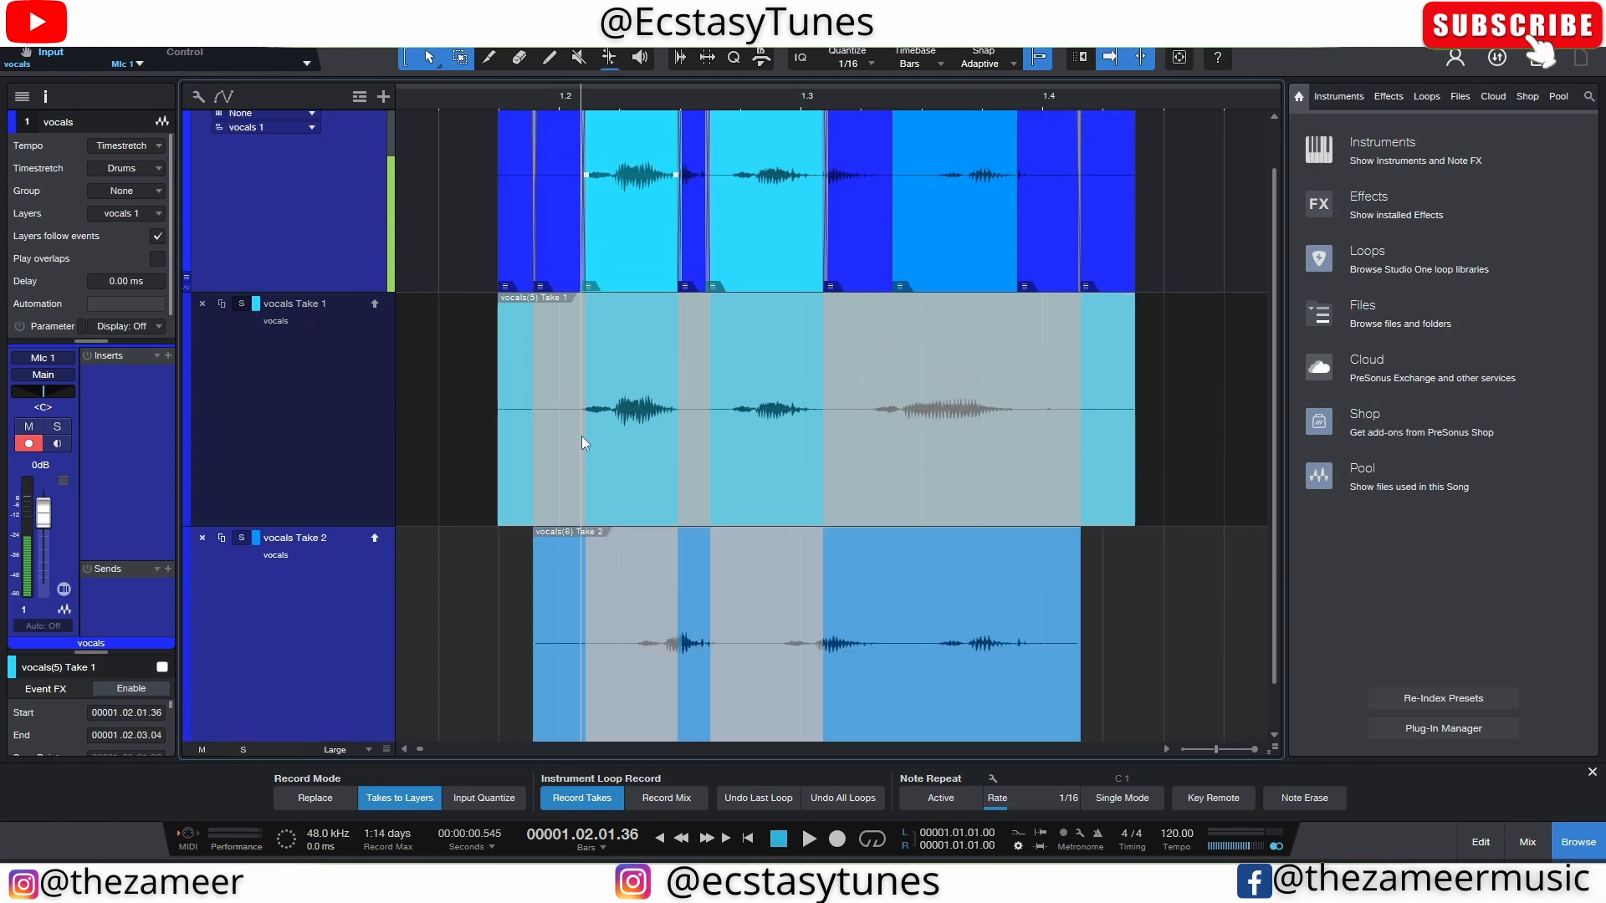
scroll(581, 435, up, 8)
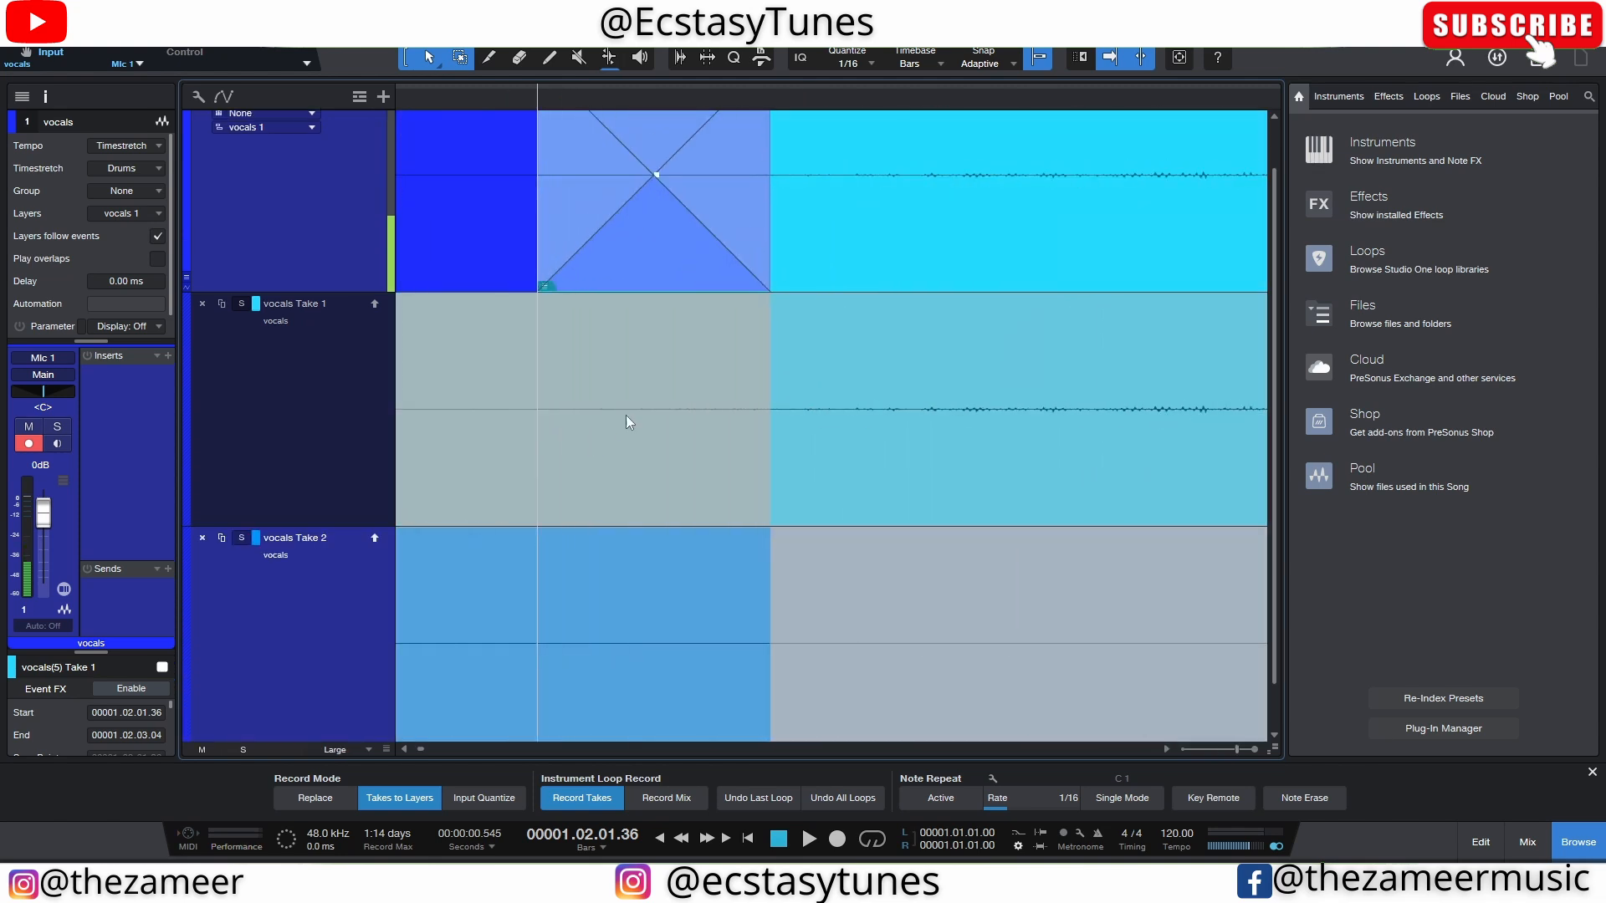
scroll(630, 413, down, 8)
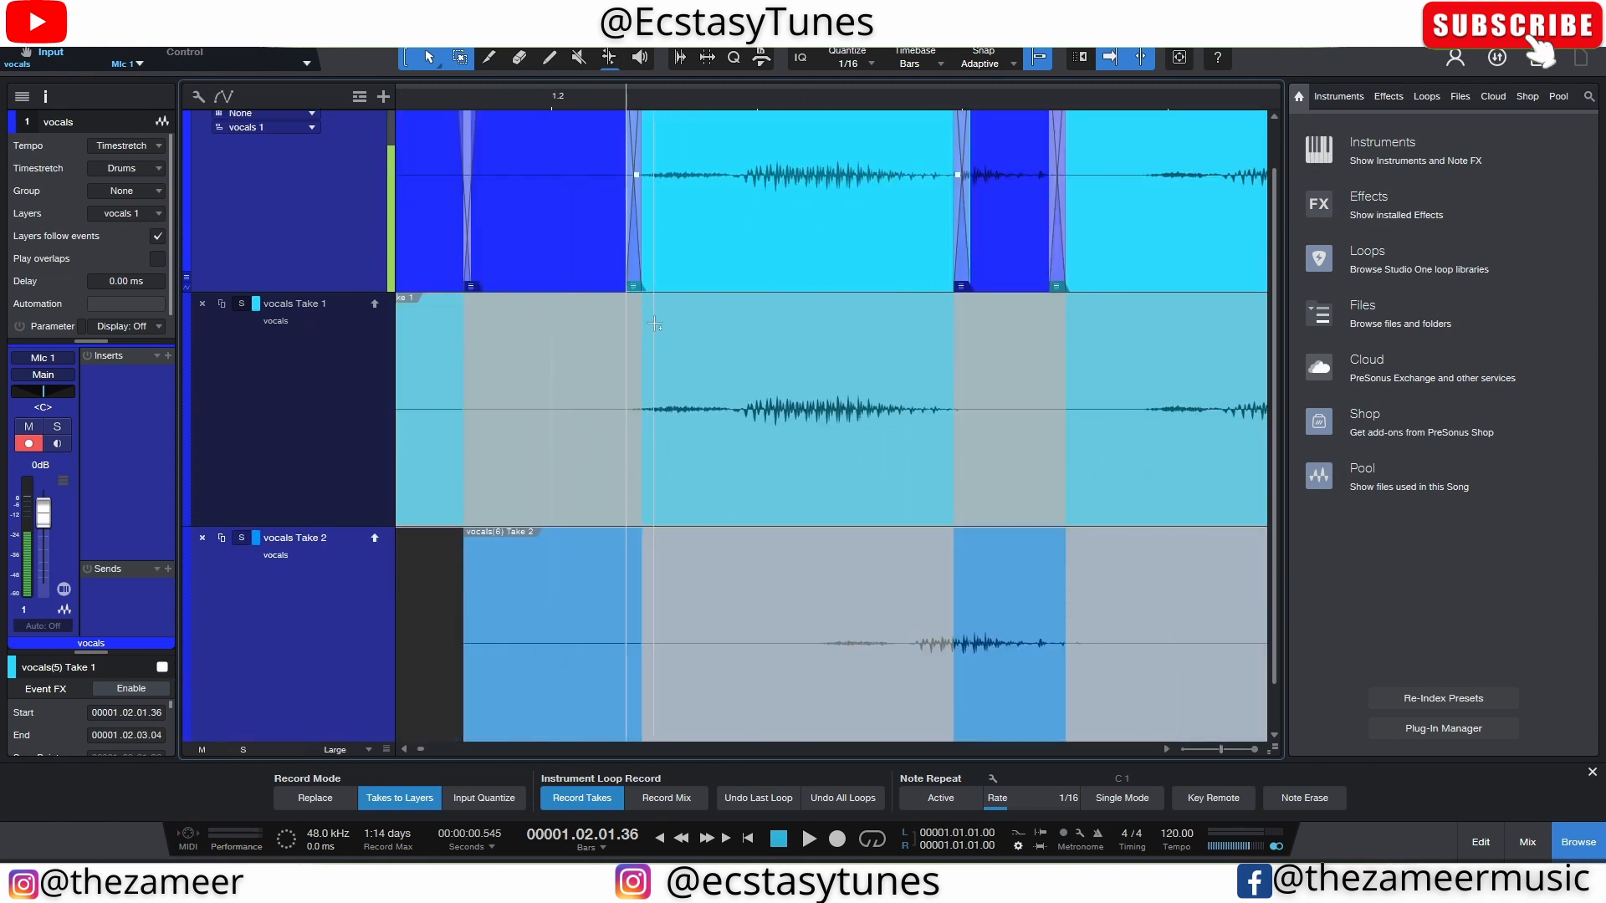
scroll(656, 325, up, 2)
scroll(656, 324, down, 2)
scroll(952, 336, up, 4)
scroll(936, 339, down, 8)
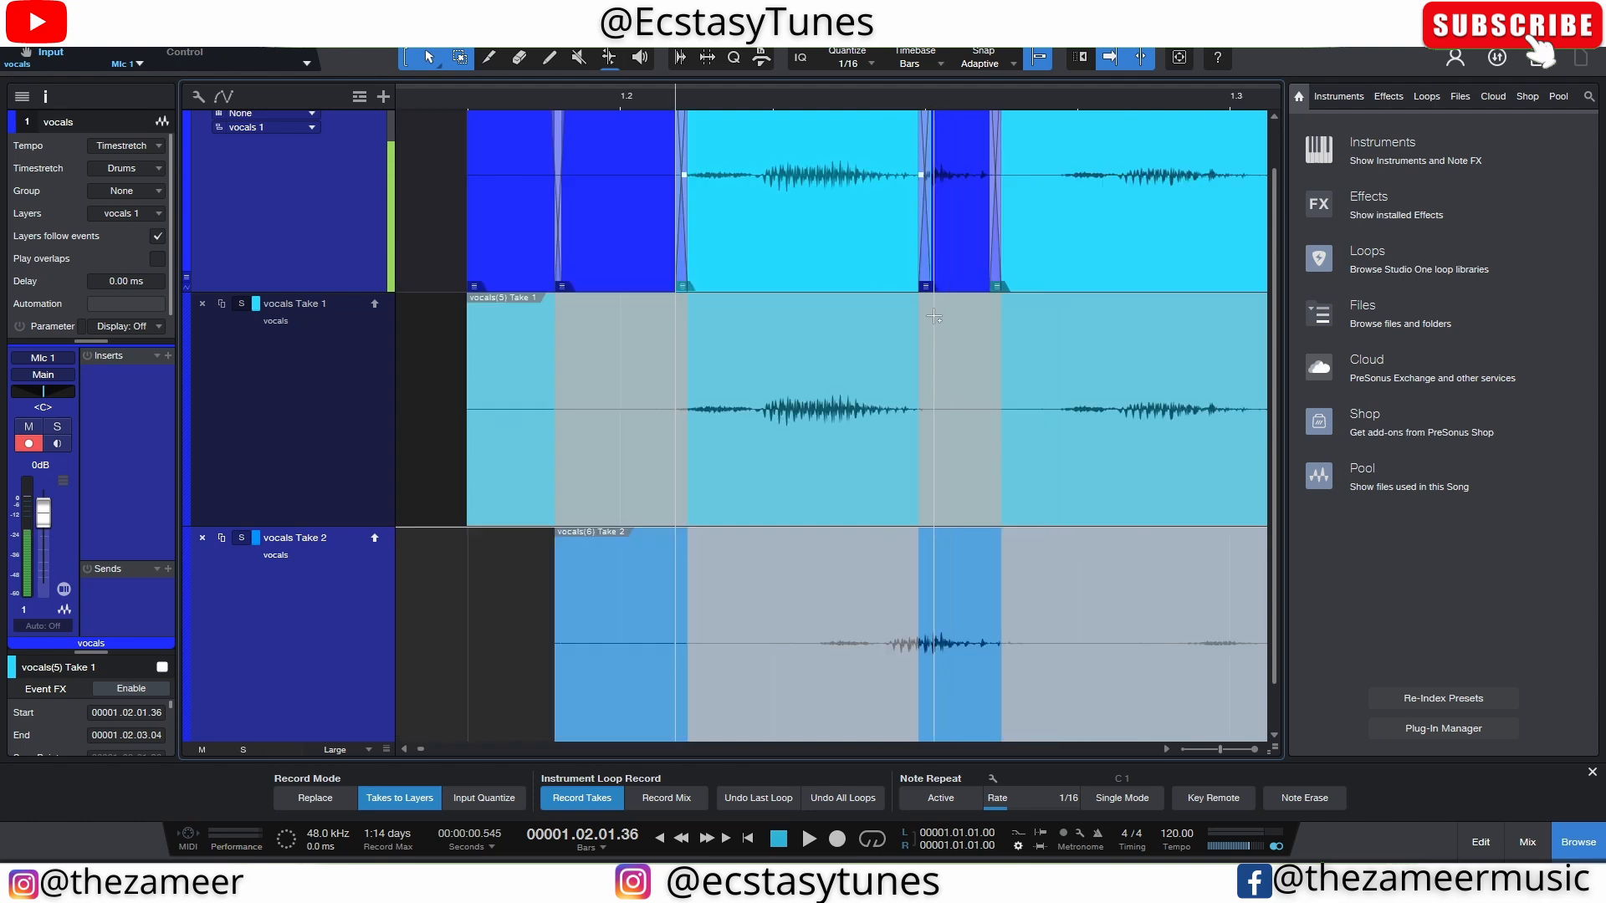
scroll(1067, 348, up, 8)
scroll(1067, 348, down, 8)
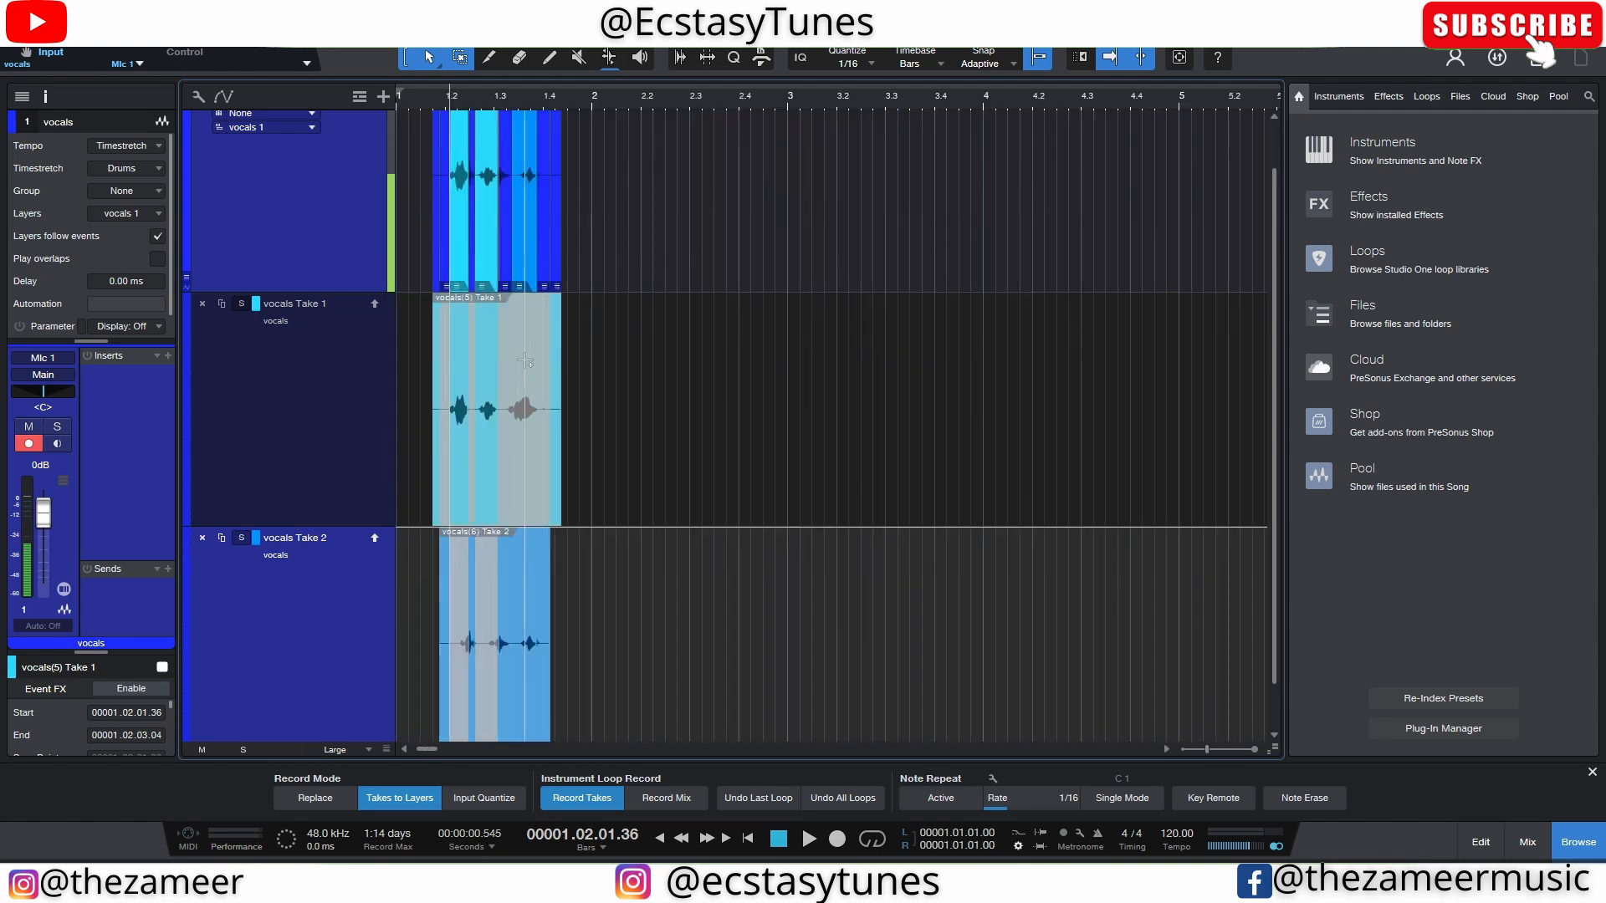
Step: Promote the quiet opening of Take 1's third phrase to the vocals comp and check its crossfade into Take 2
scroll(811, 356, up, 8)
scroll(812, 356, up, 2)
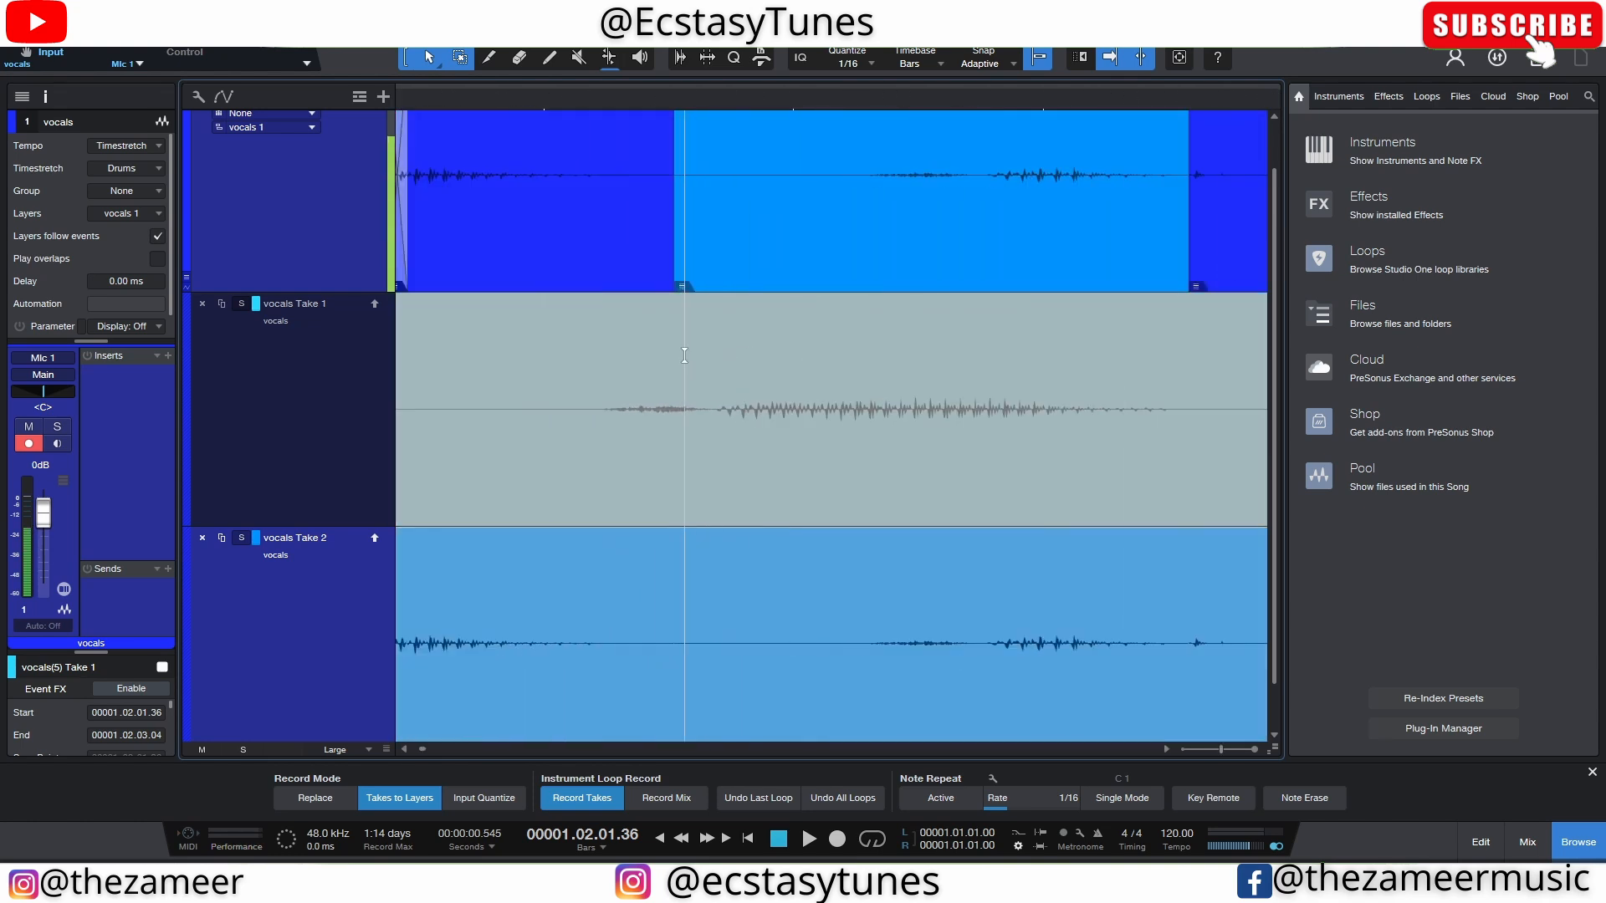
drag(682, 343, 555, 335)
scroll(600, 333, up, 2)
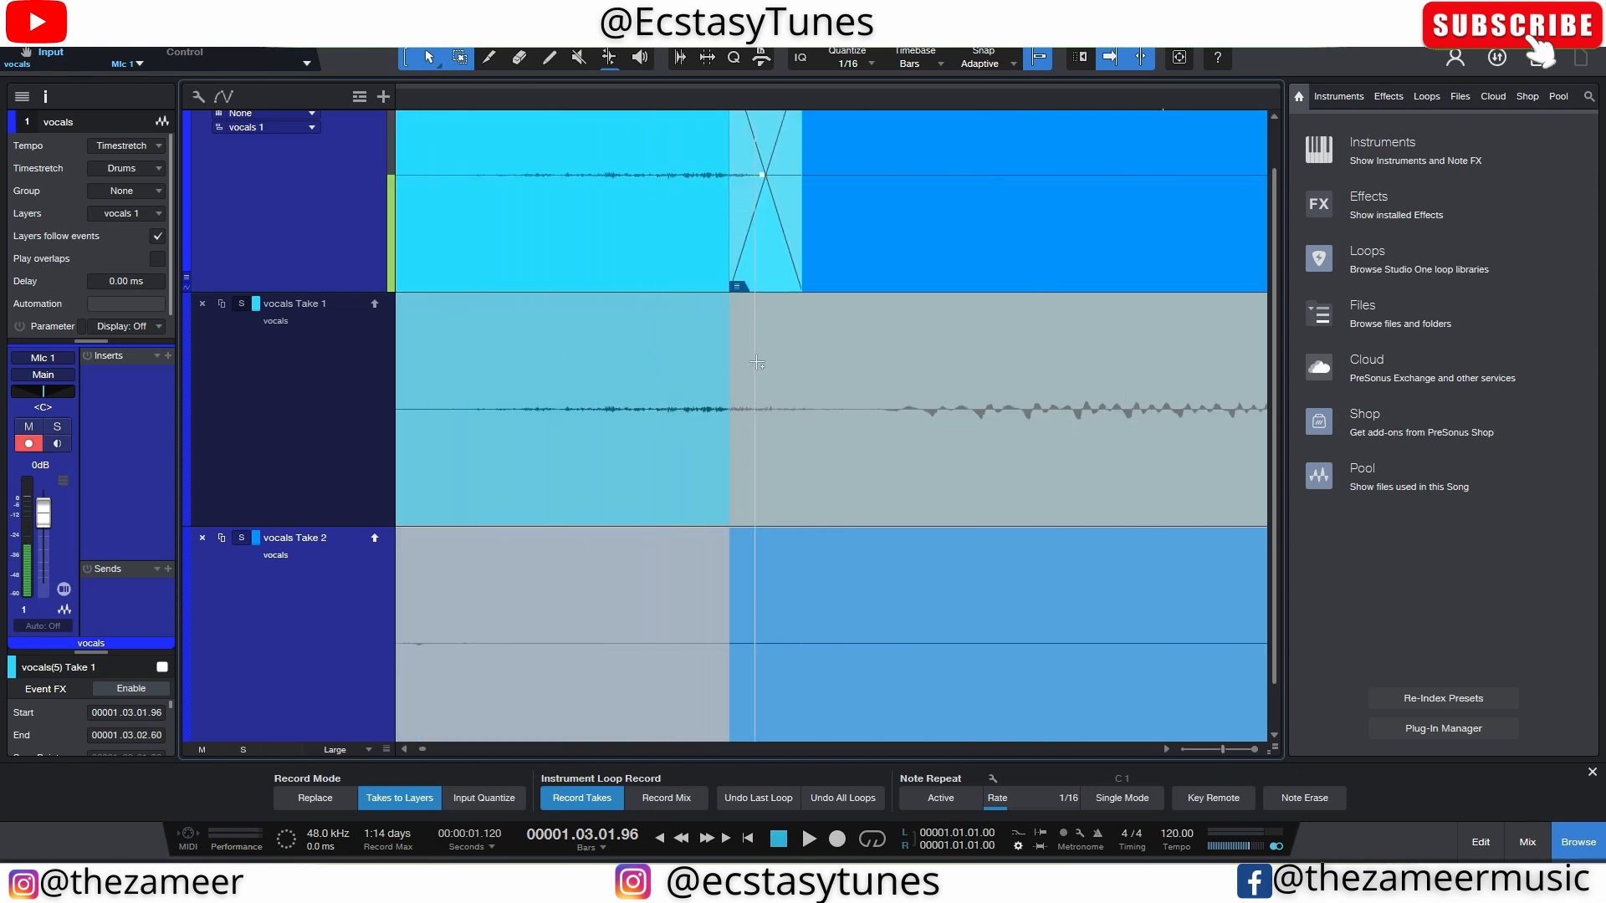
scroll(650, 407, down, 5)
scroll(650, 407, up, 2)
scroll(795, 414, down, 3)
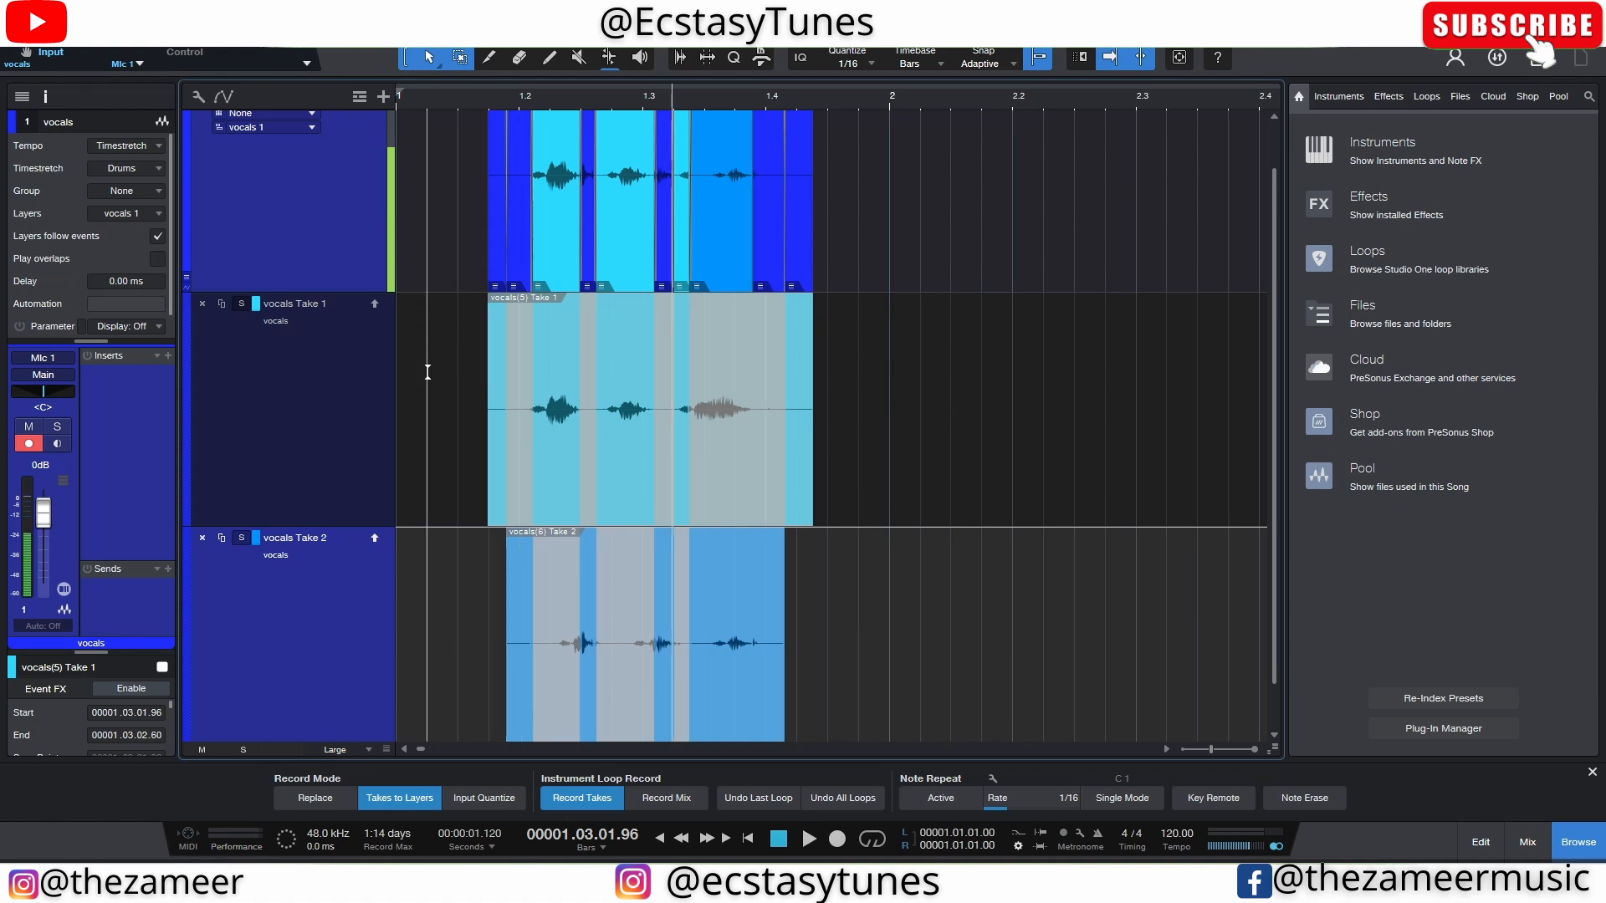
Step: Hide the take layers of the vocals track and marquee-select across all the comped events
scroll(217, 371, up, 1)
click(184, 328)
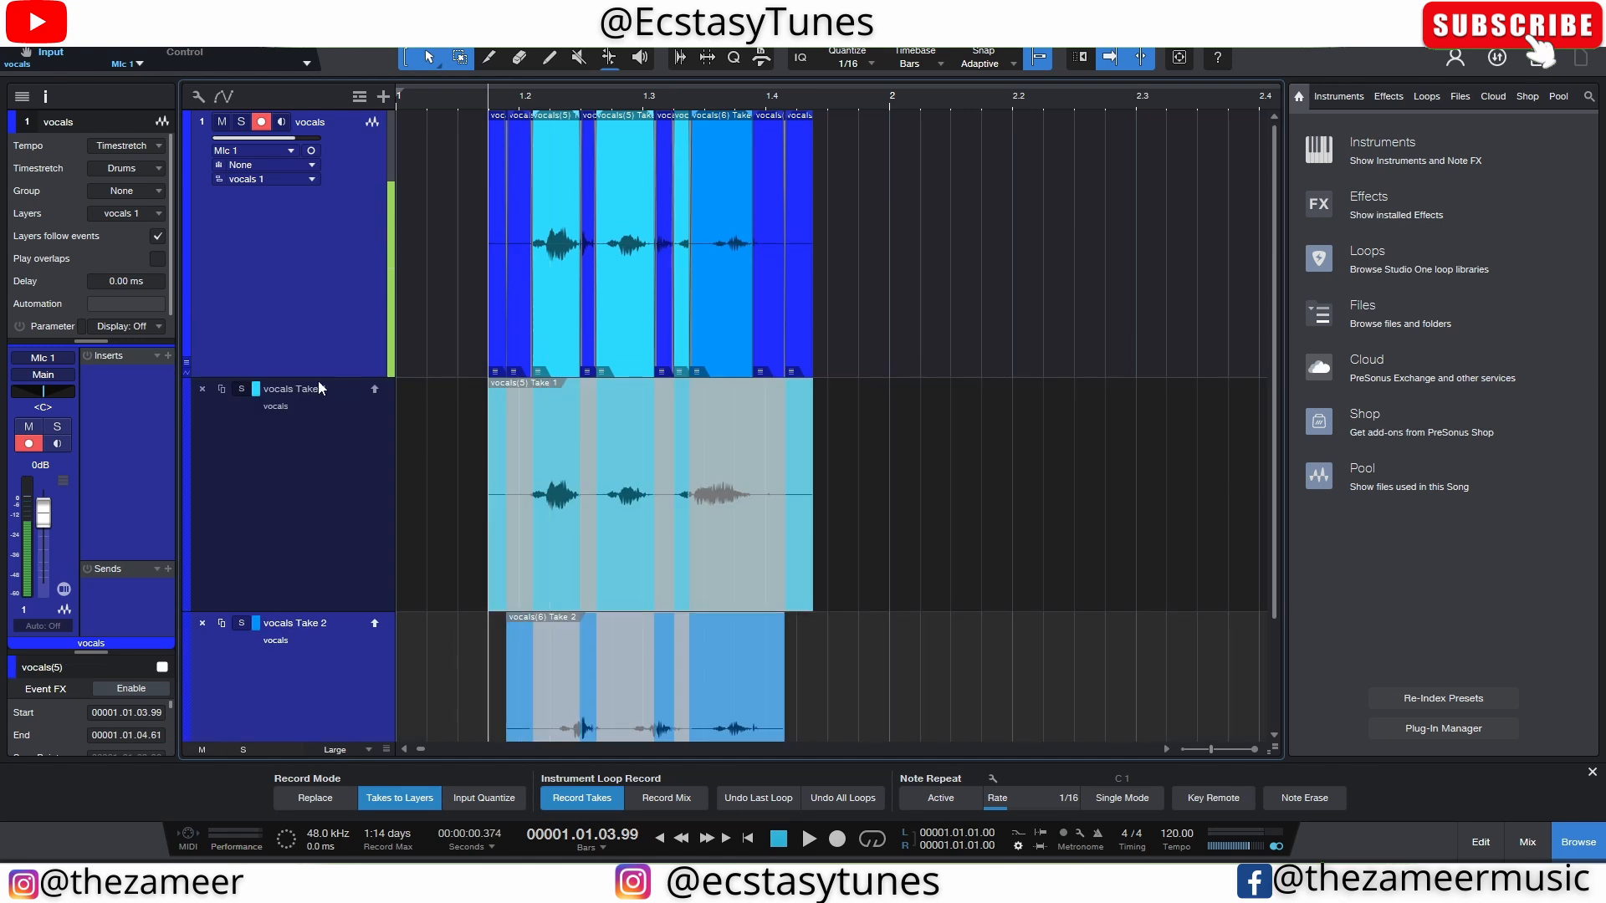
click(186, 365)
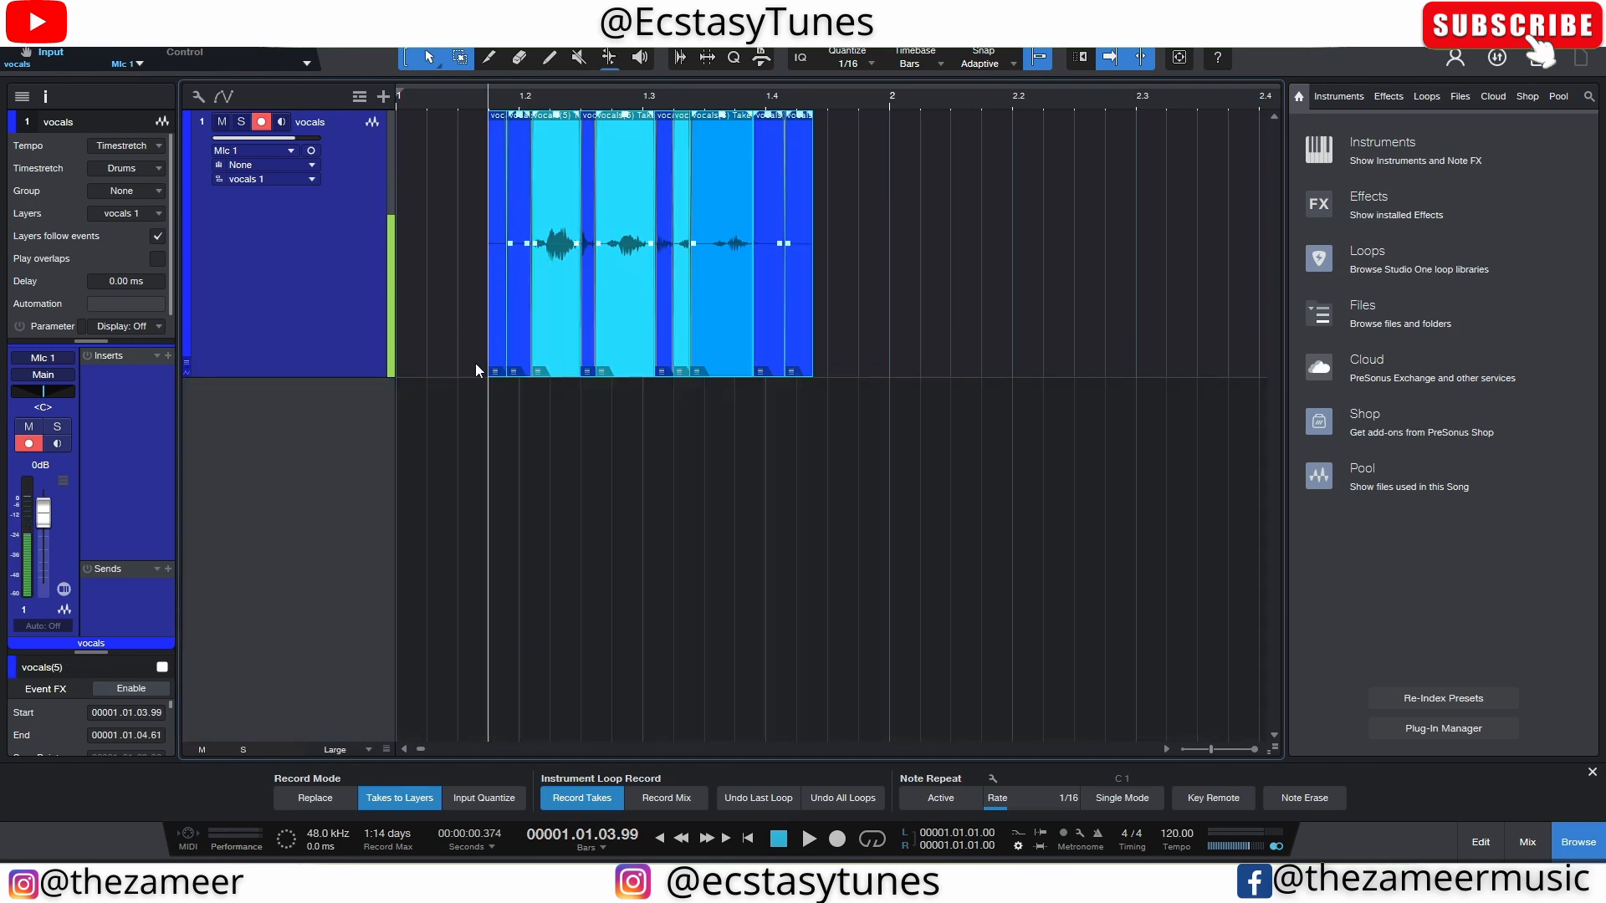
drag(473, 363, 824, 343)
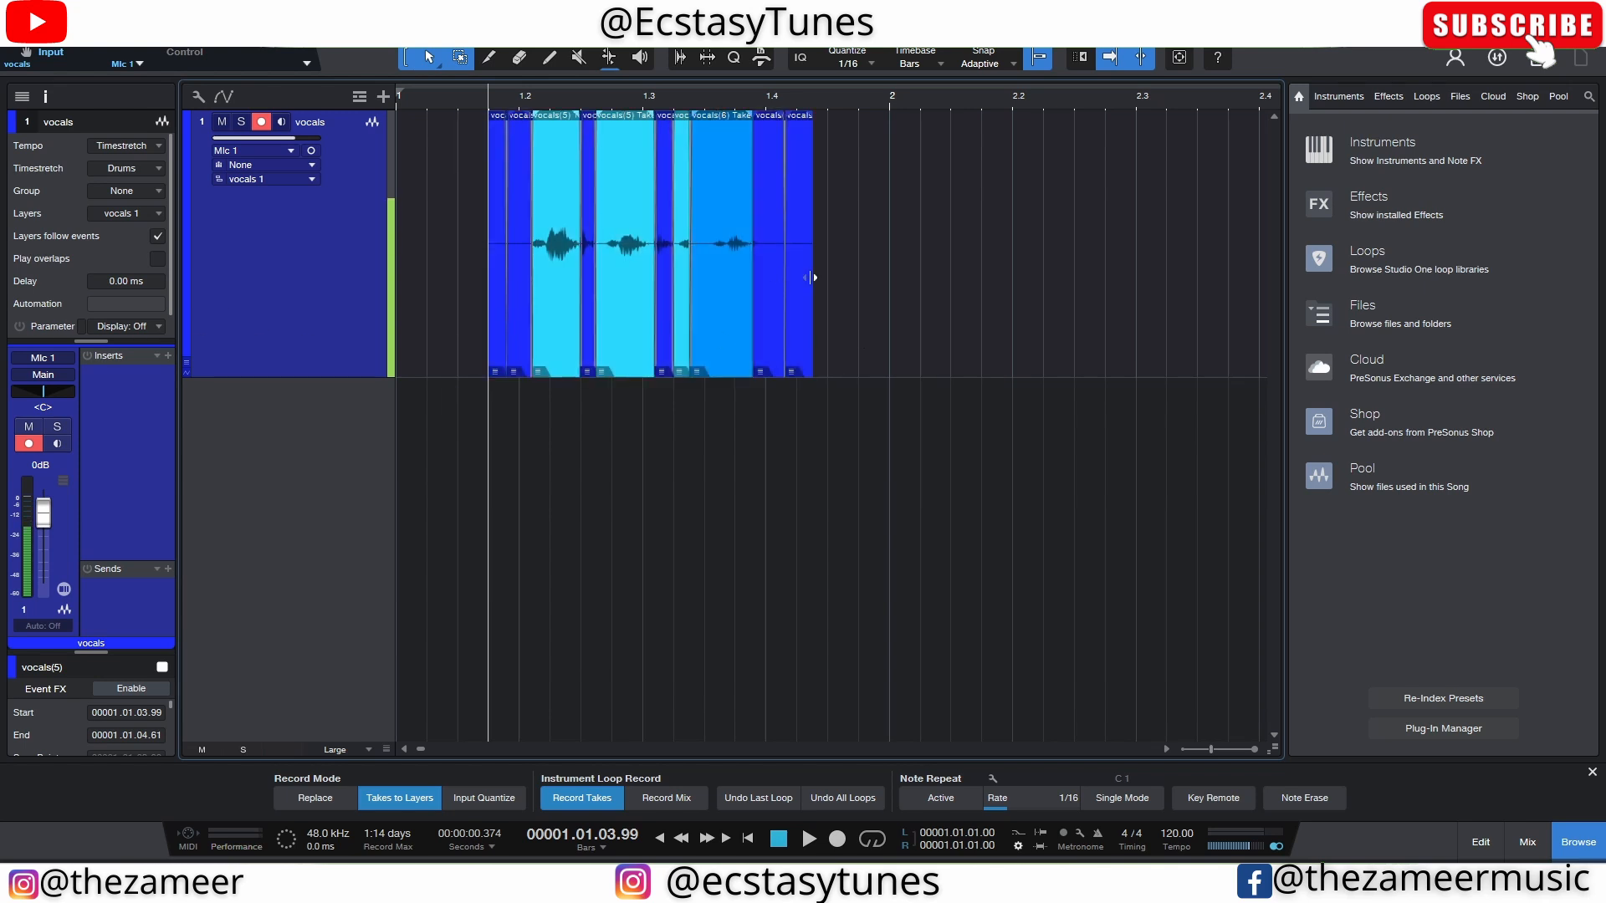
drag(872, 292, 478, 294)
drag(861, 273, 482, 328)
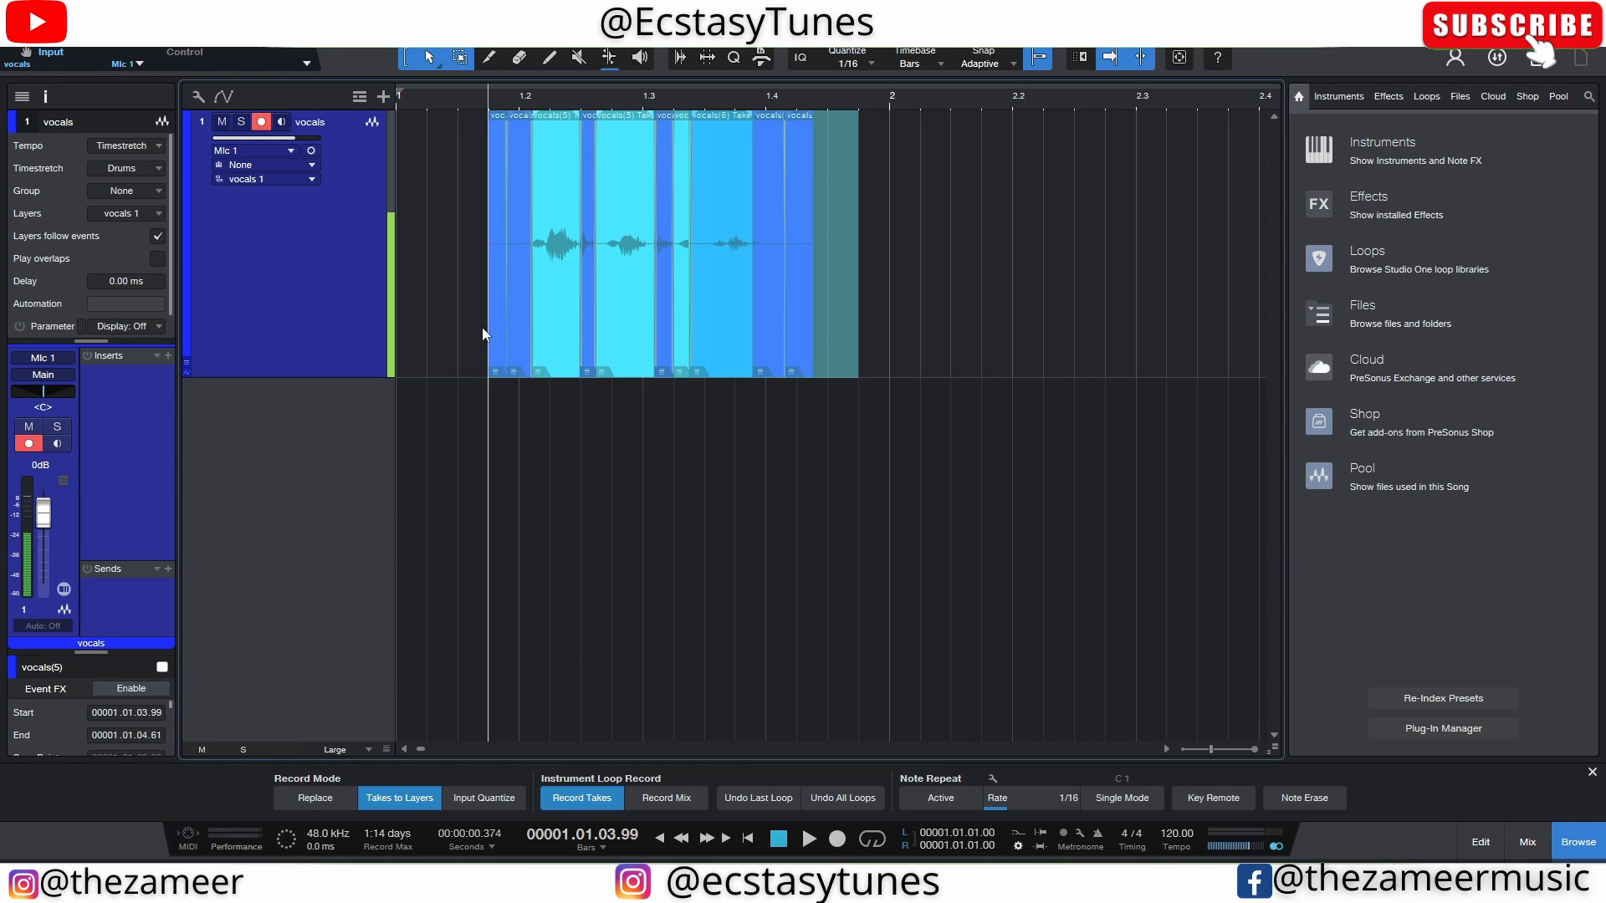
click(940, 308)
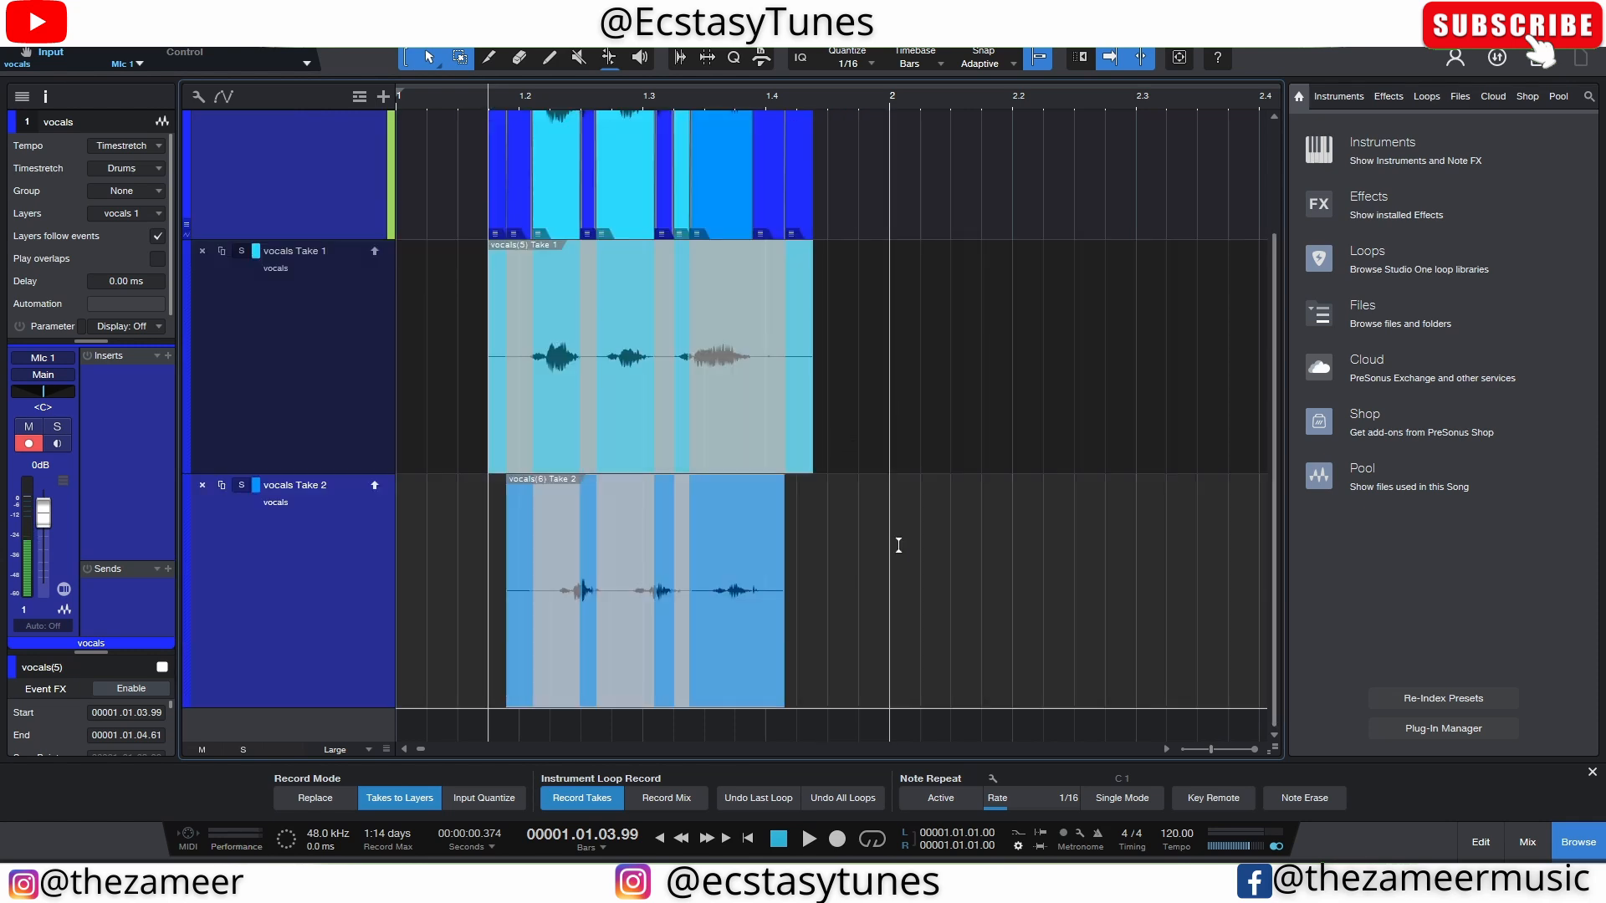
Step: Select the whole comp on the vocals track, collapse the take layers beneath it, and clear the selection
scroll(438, 299, up, 3)
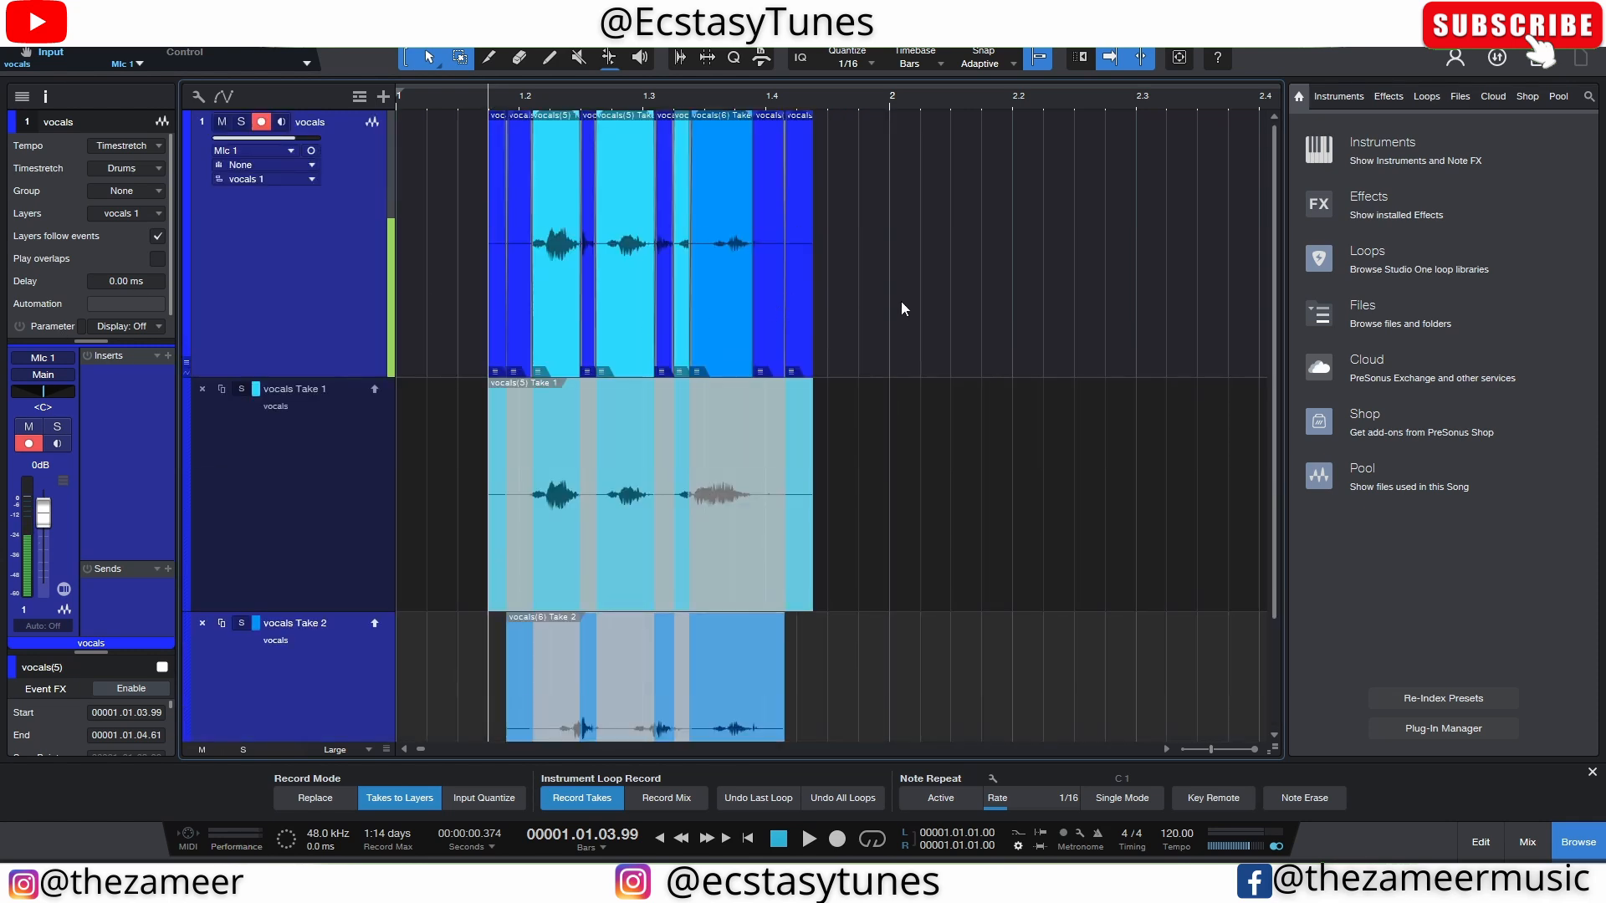
drag(901, 308, 460, 301)
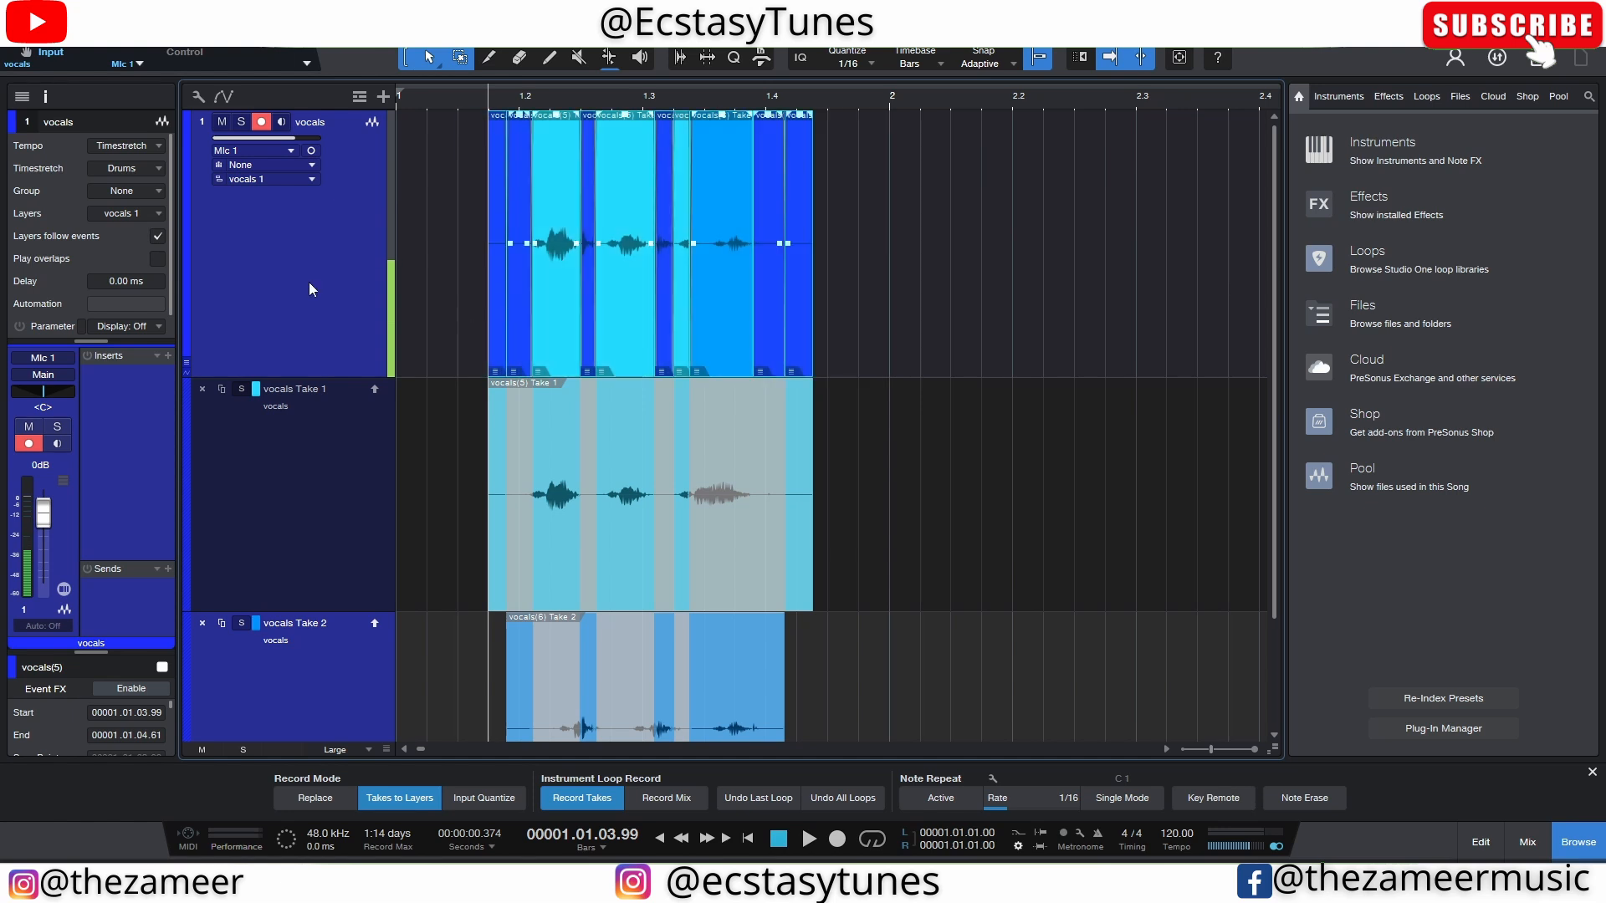
click(188, 361)
click(836, 328)
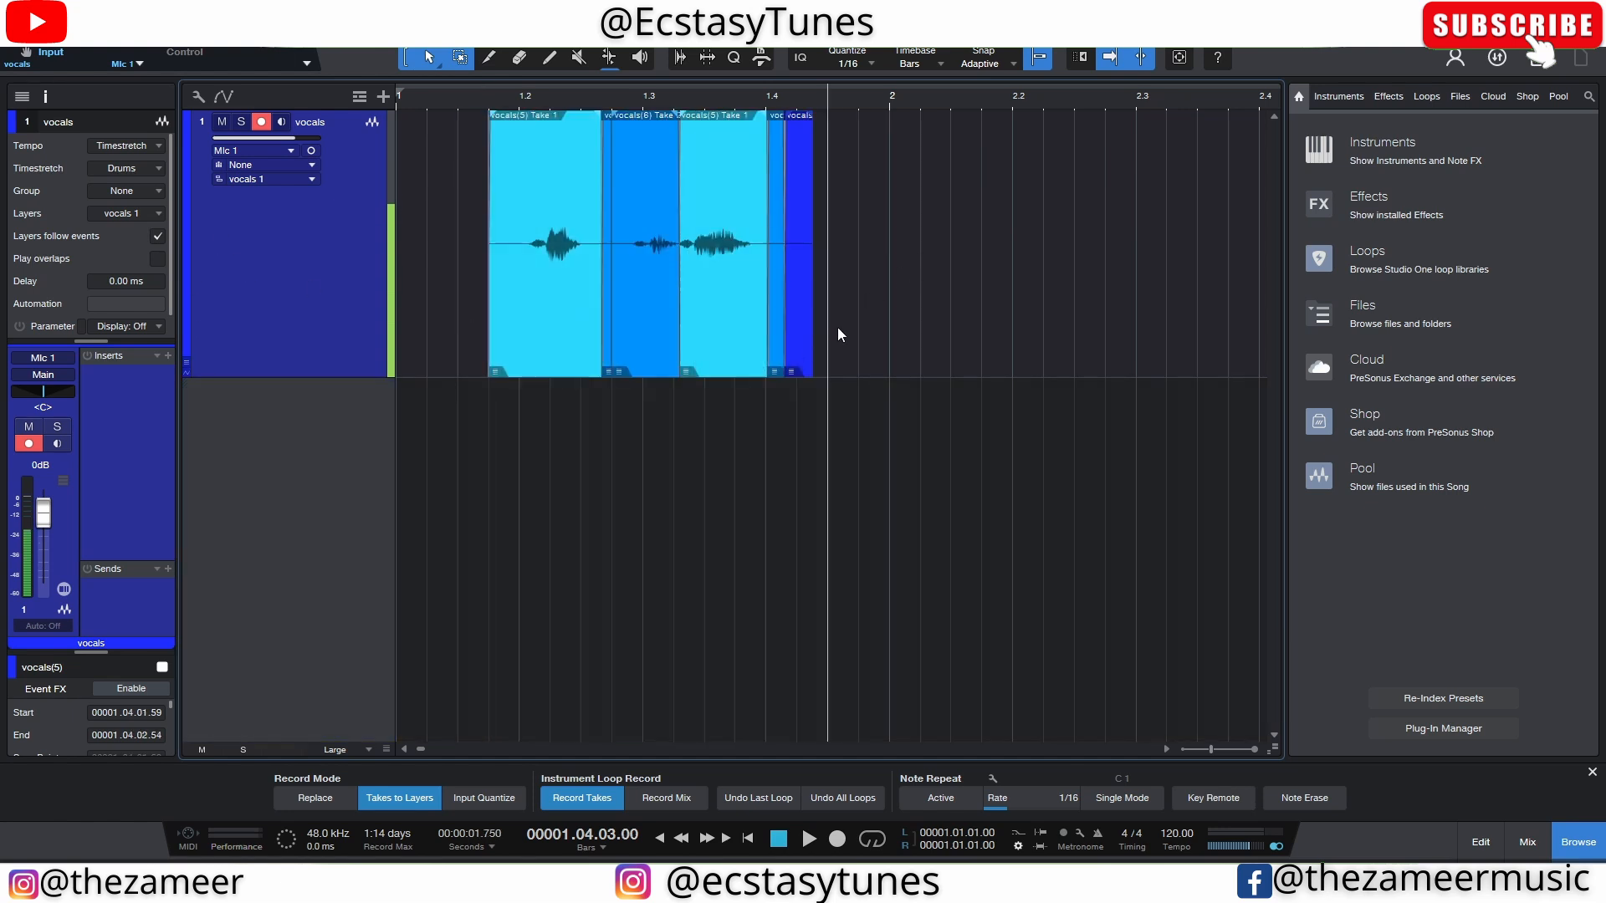